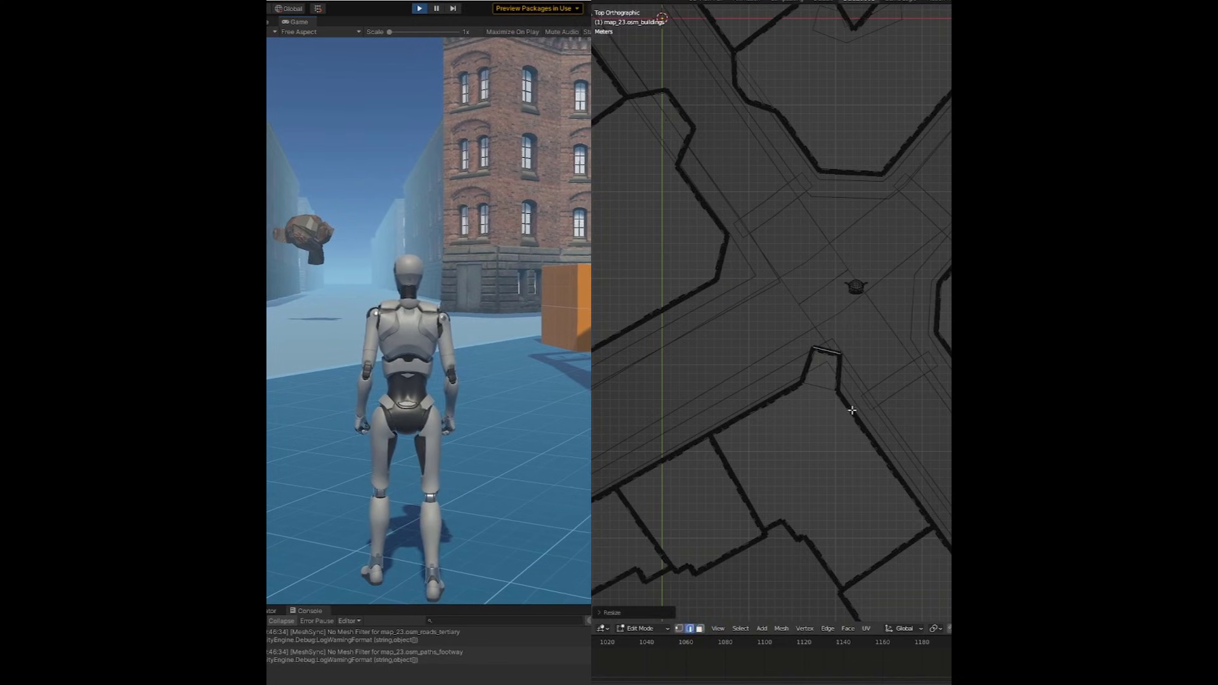
Select the buildings object, sketch an annotation, and lower the sun elevation from about 173° to 165°
key(g)
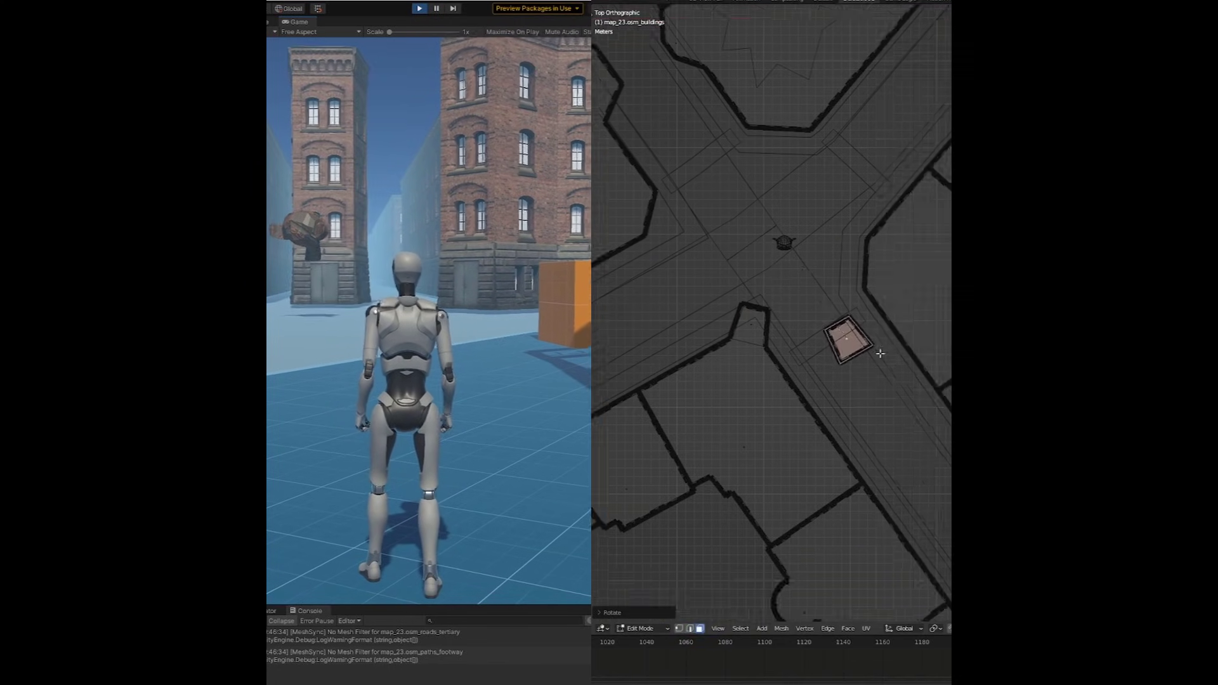
right_click(831, 266)
click(692, 316)
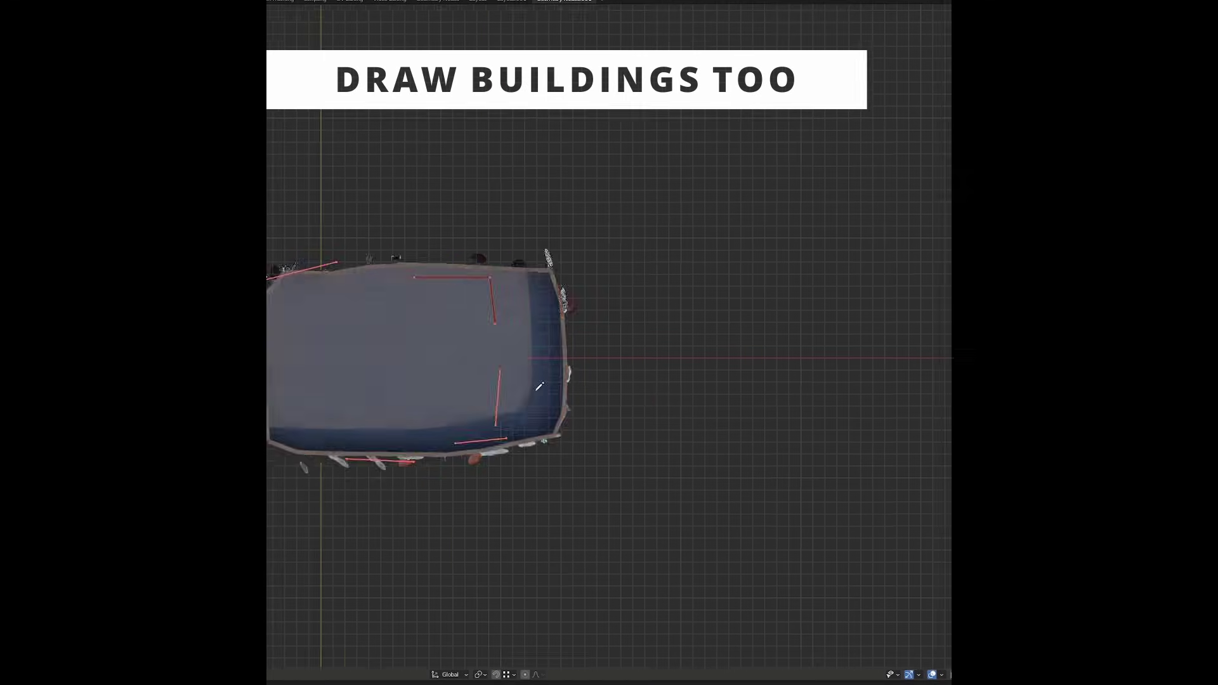
drag(604, 286, 489, 605)
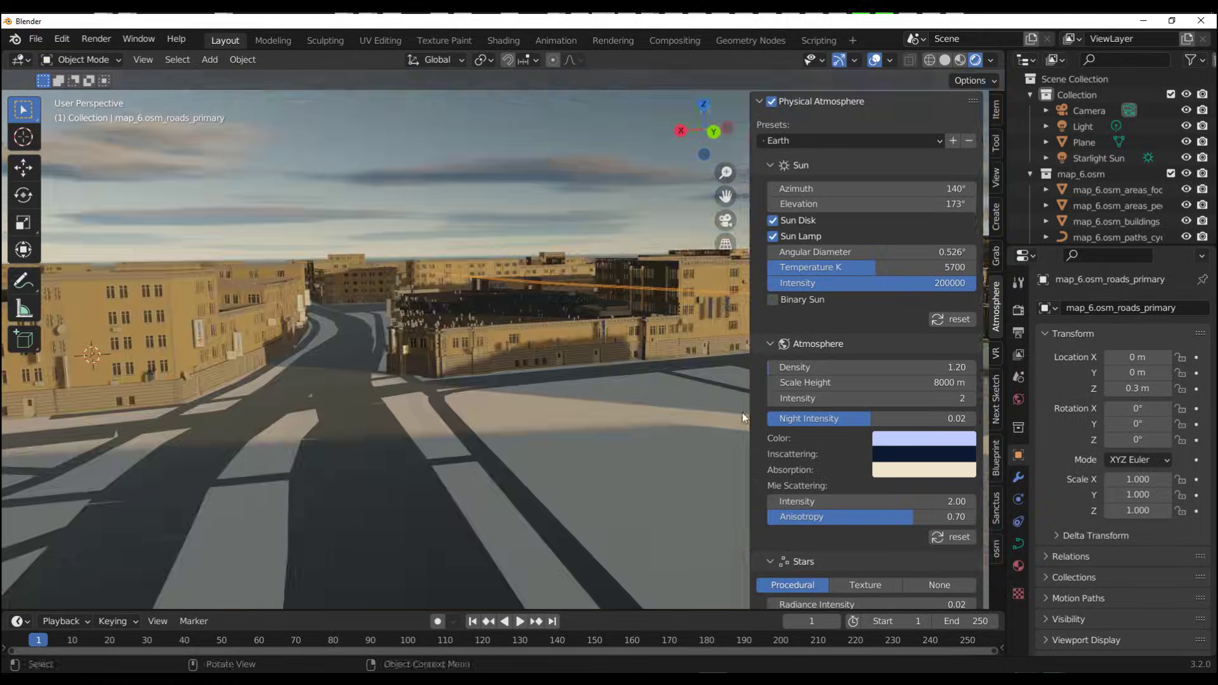
drag(901, 204, 875, 203)
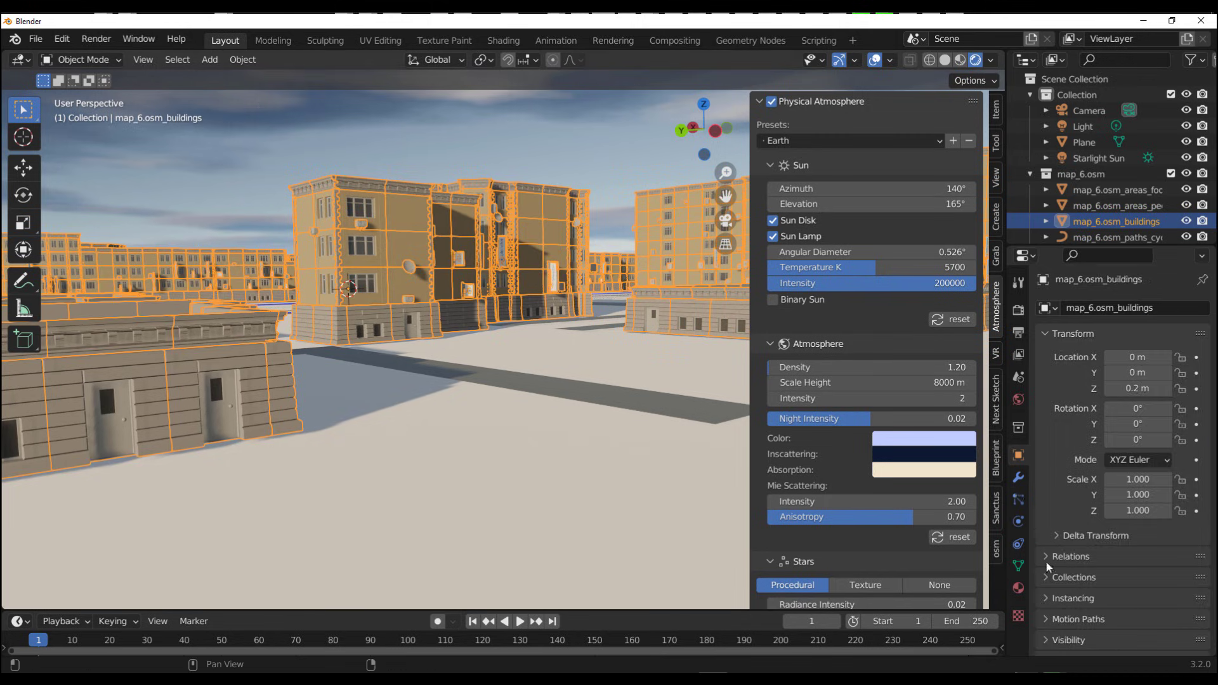
On map_6.osm_buildings, set BLOSM to 1 and both Min and Max number of floors to 10
click(1019, 477)
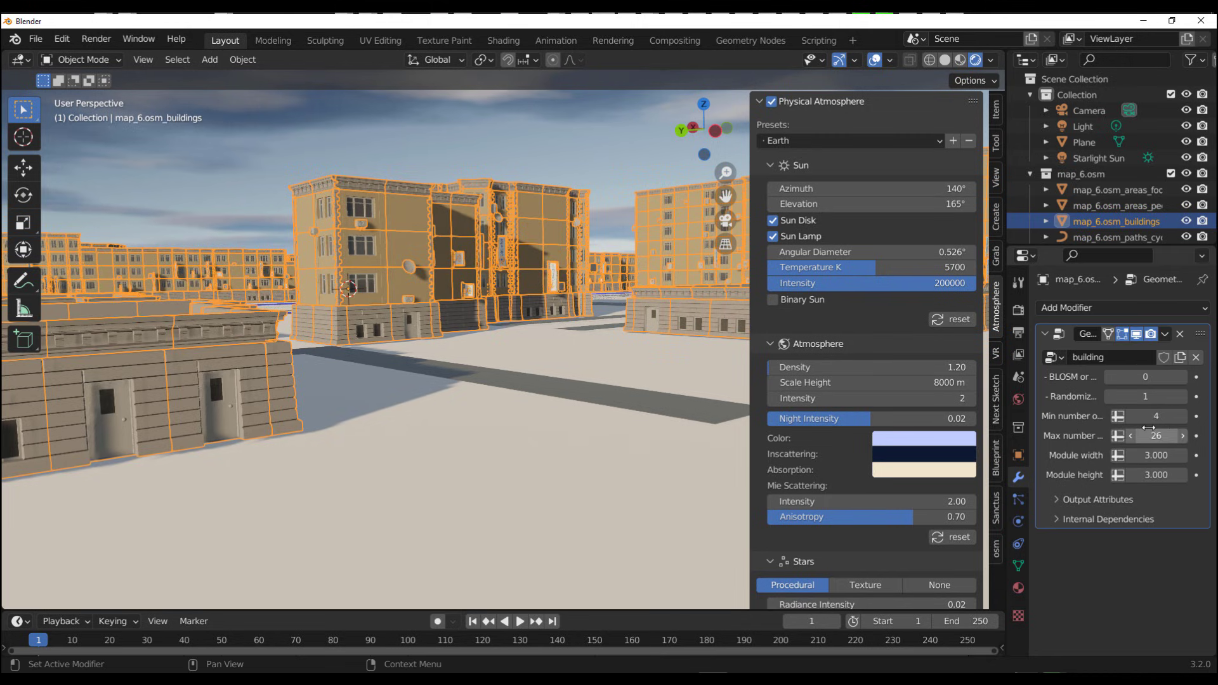
drag(1162, 364, 1171, 367)
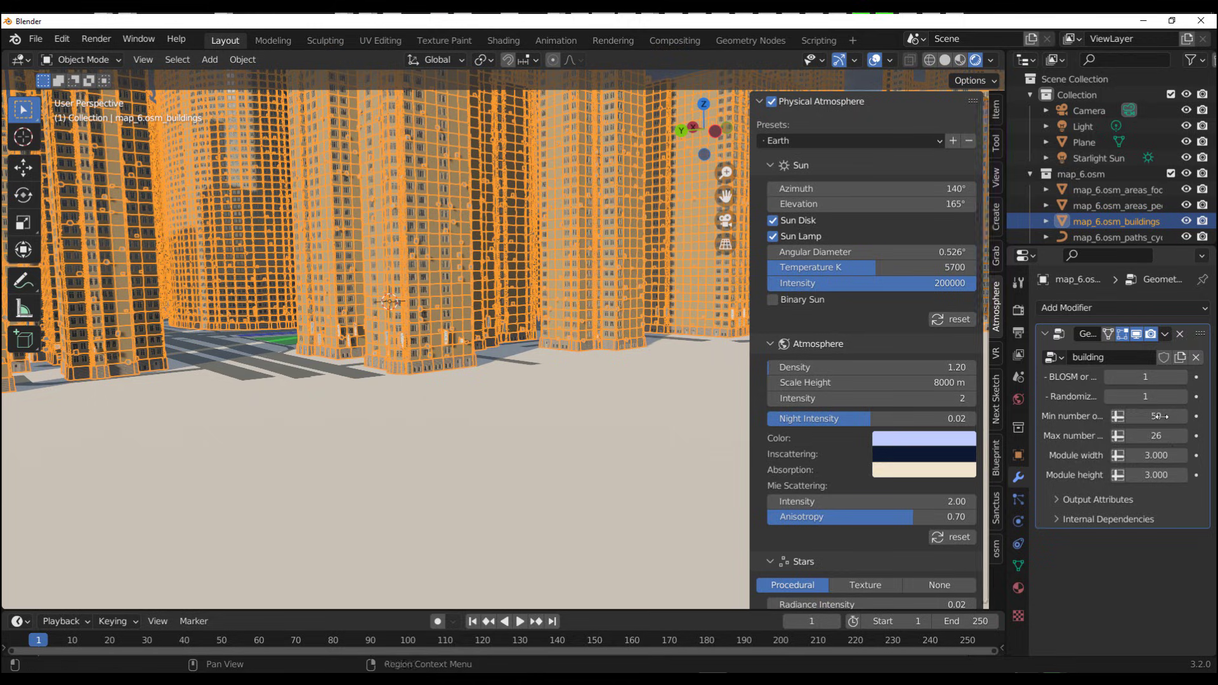
click(1160, 415)
text(10)
key(Return)
click(1159, 436)
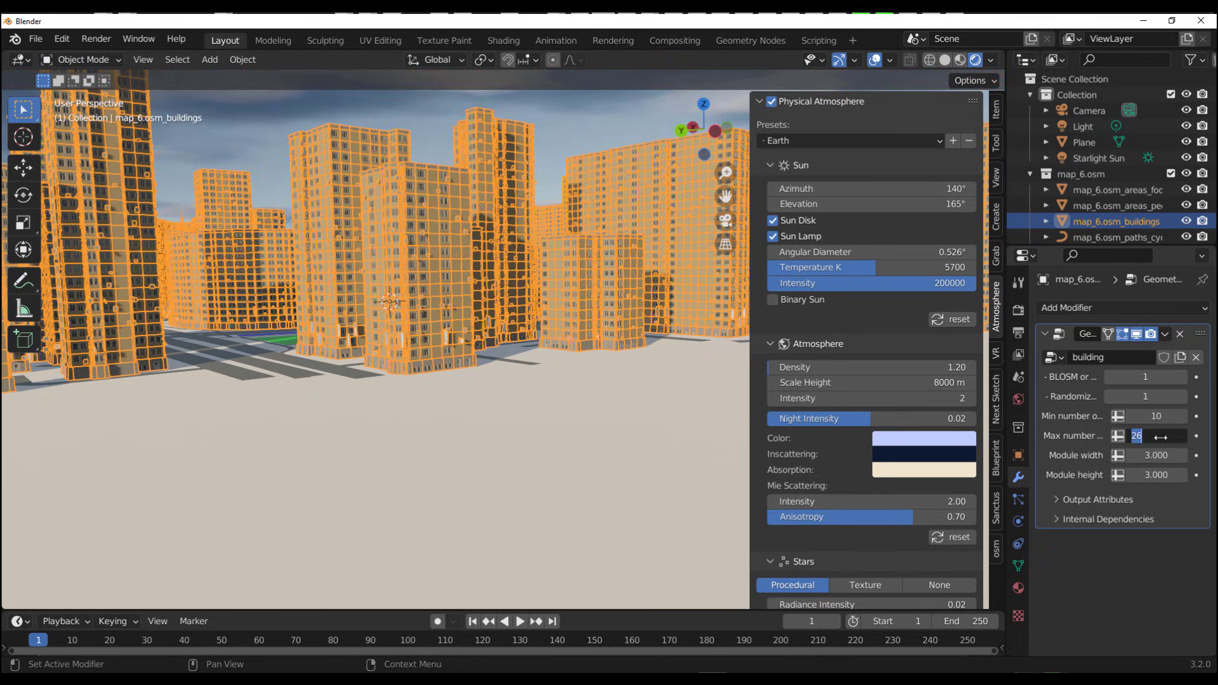
text(10)
key(Return)
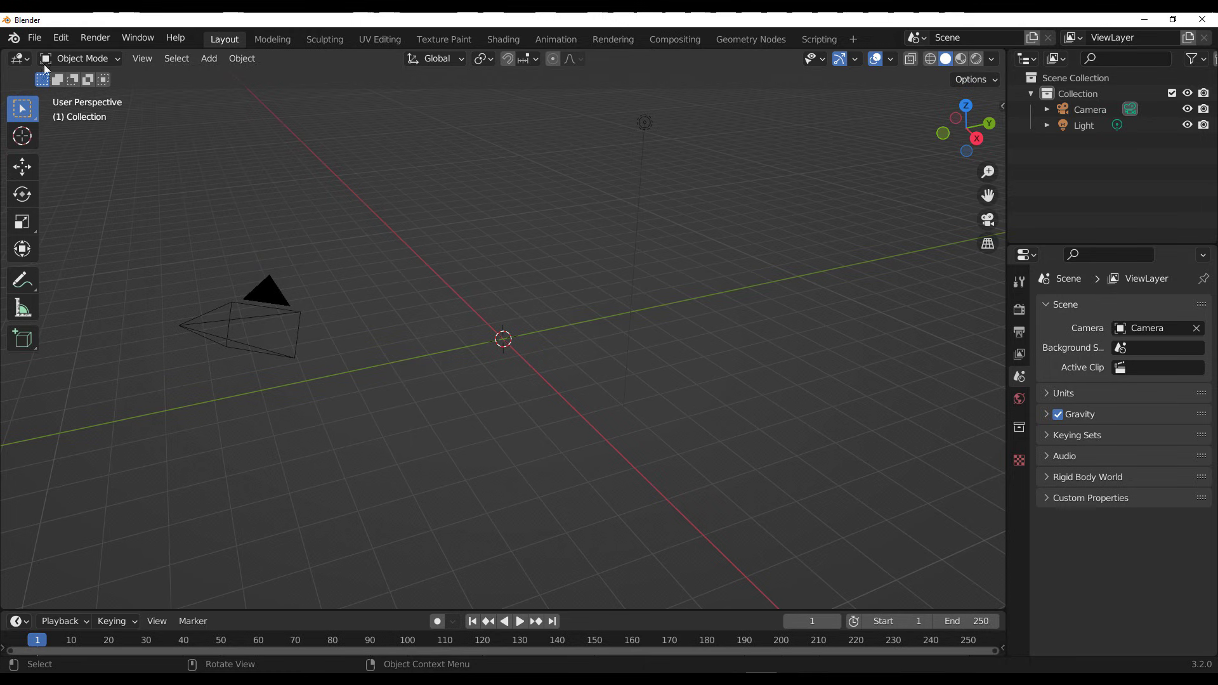
Open the recent buildify_1.0.blend file without saving the untitled scene
click(34, 37)
mouse_move(139, 92)
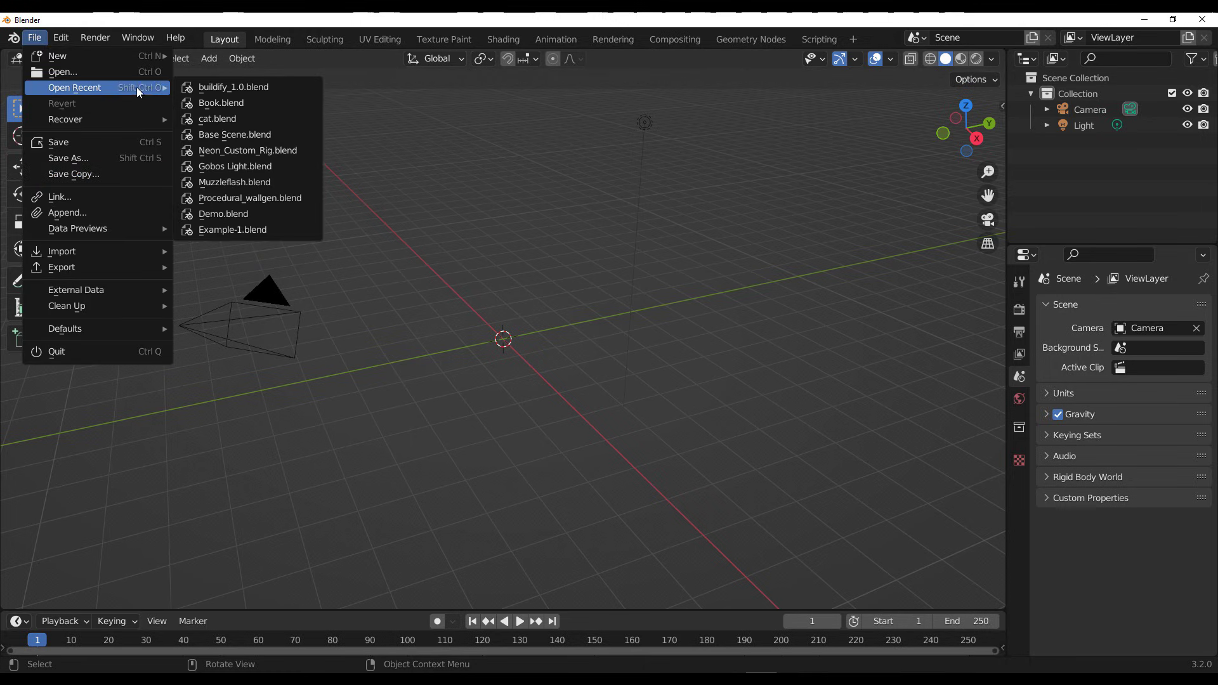
click(265, 89)
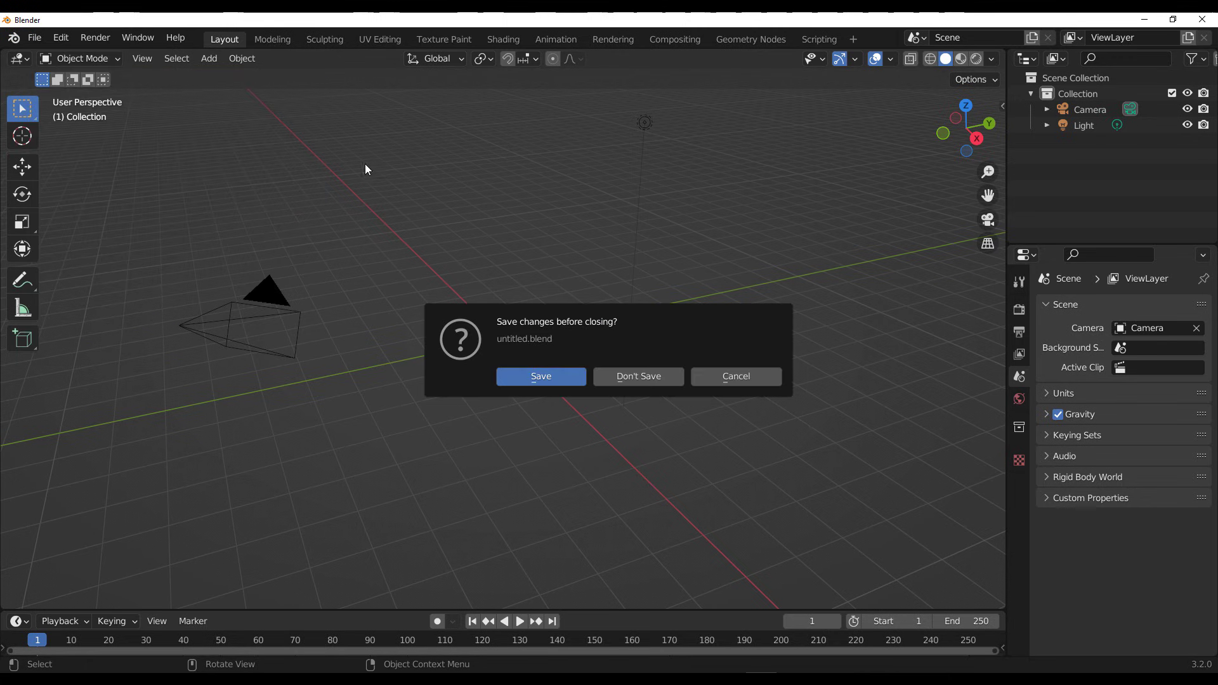
click(638, 377)
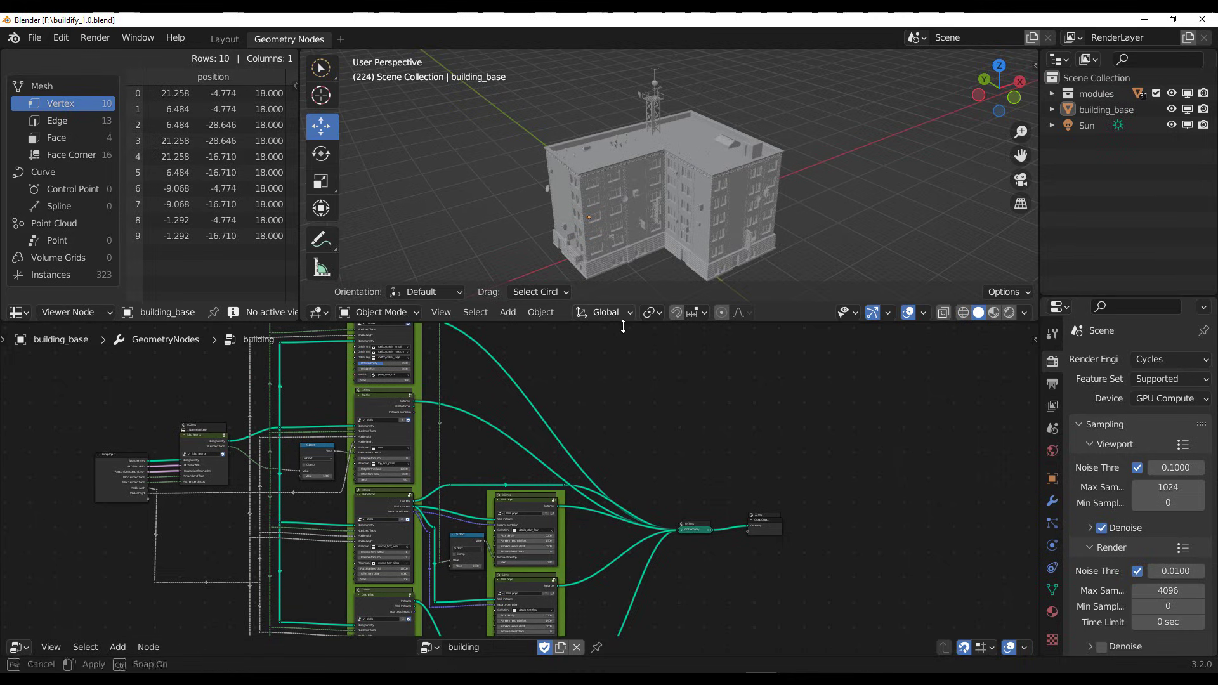
Enlarge the 3D view, select building_base and show its modifier settings
drag(622, 322, 587, 488)
middle_drag(781, 329, 737, 295)
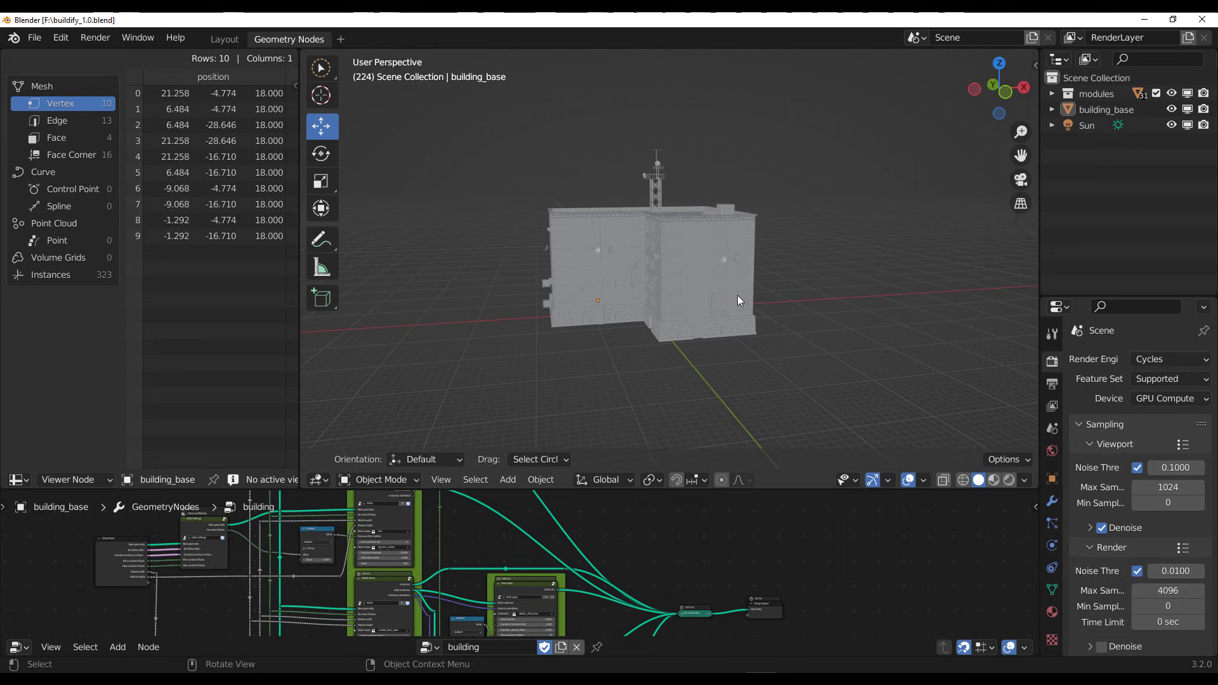
middle_drag(745, 285, 667, 280)
click(667, 280)
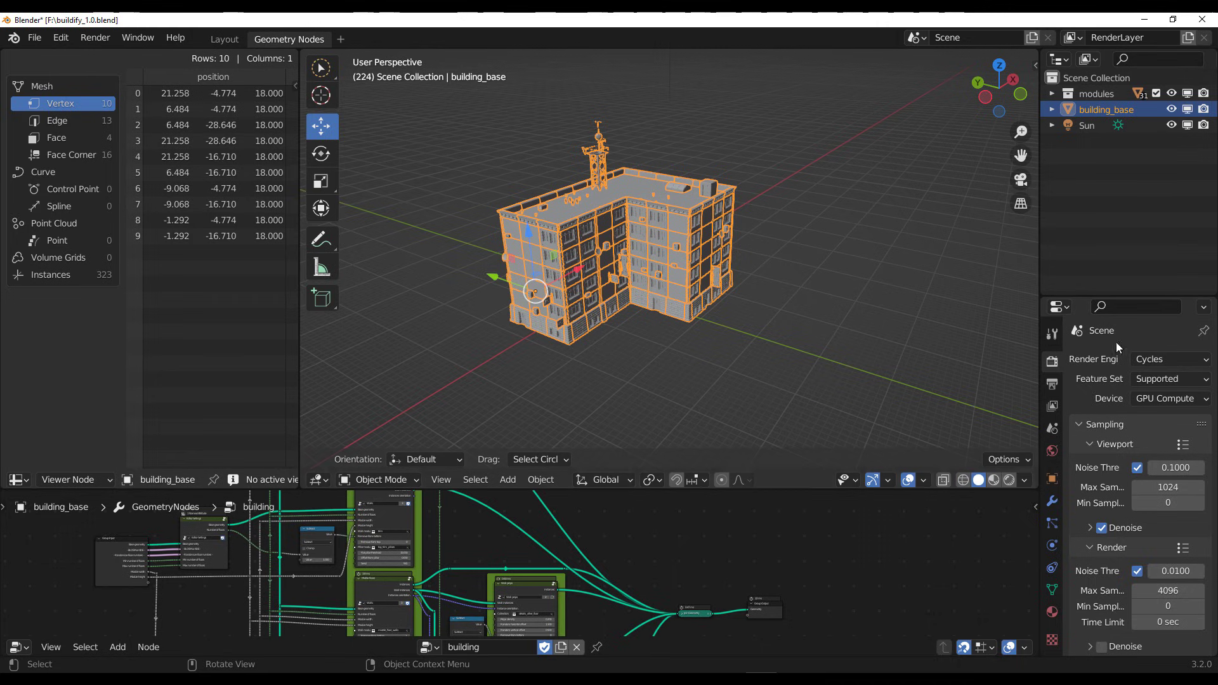
drag(1040, 389, 937, 508)
click(946, 502)
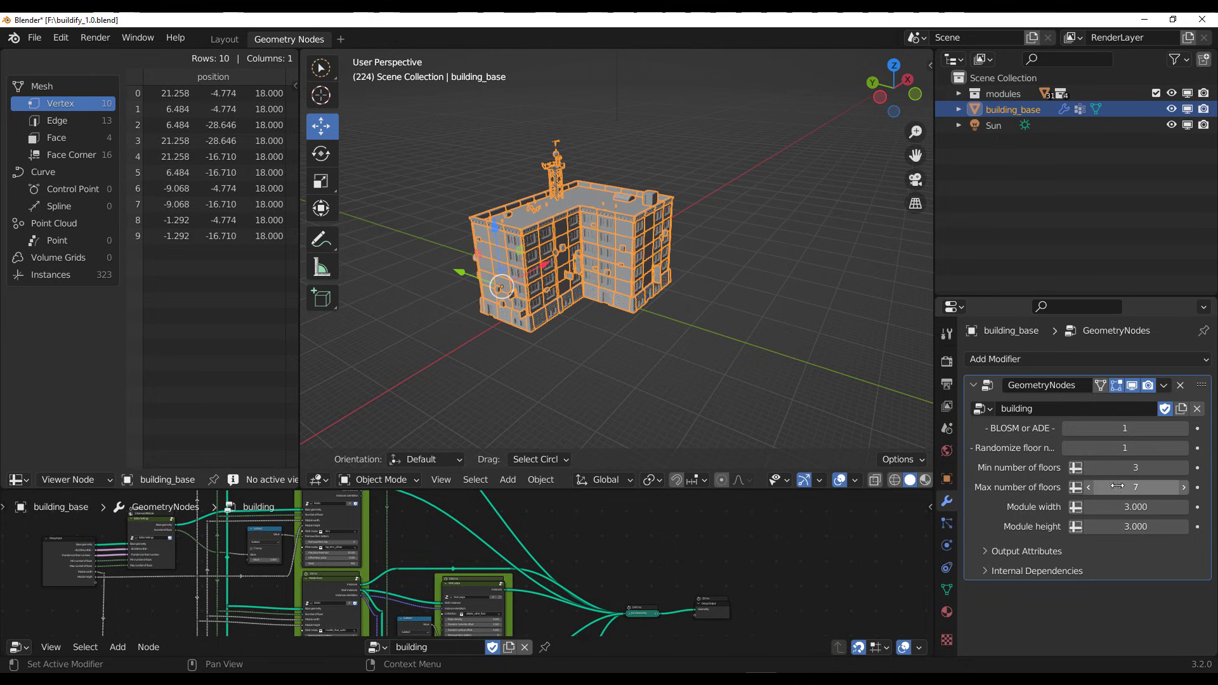
Set minimum floors to 15, then duplicate the building and slide the copy along Y
mouse_move(1129, 467)
mouse_down()
mouse_move(1167, 468)
mouse_move(1148, 467)
mouse_up()
middle_drag(437, 331, 513, 355)
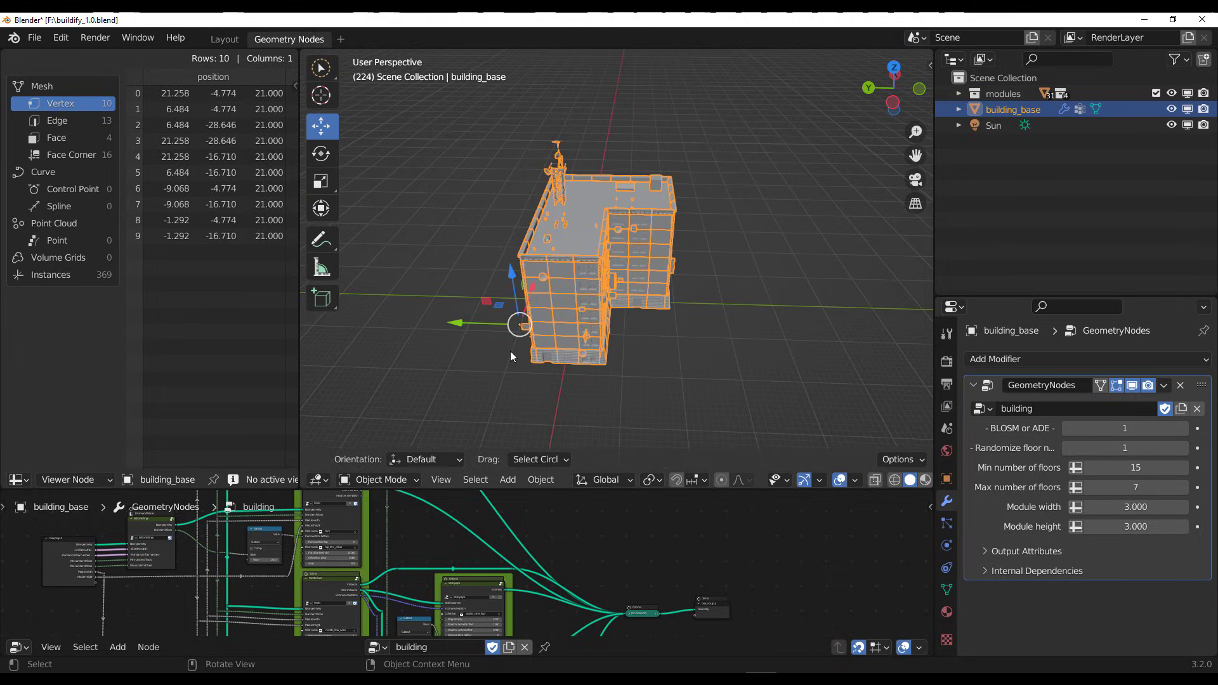
key(shift+d)
key(Escape)
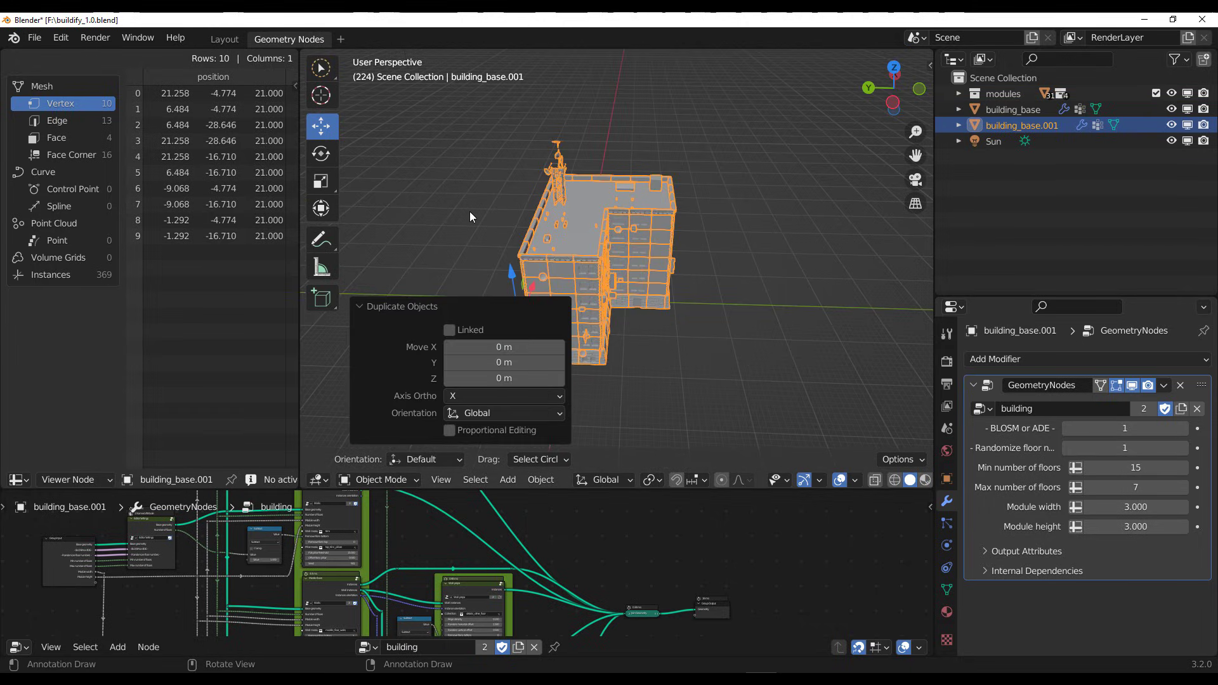
click(482, 241)
click(548, 324)
drag(477, 333, 761, 349)
middle_drag(761, 349, 641, 343)
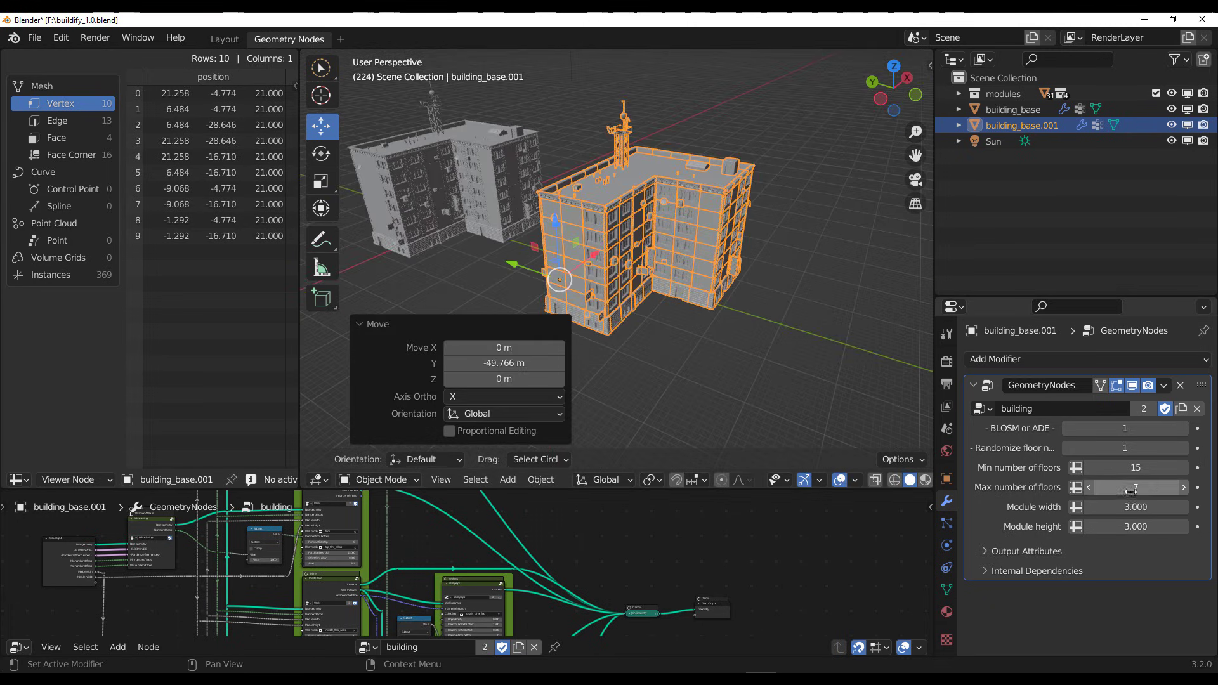
Raise the copy's minimum floors to 64 and change its maximum floor count
drag(1136, 467, 1203, 467)
scroll(494, 253, down, 4)
click(764, 234)
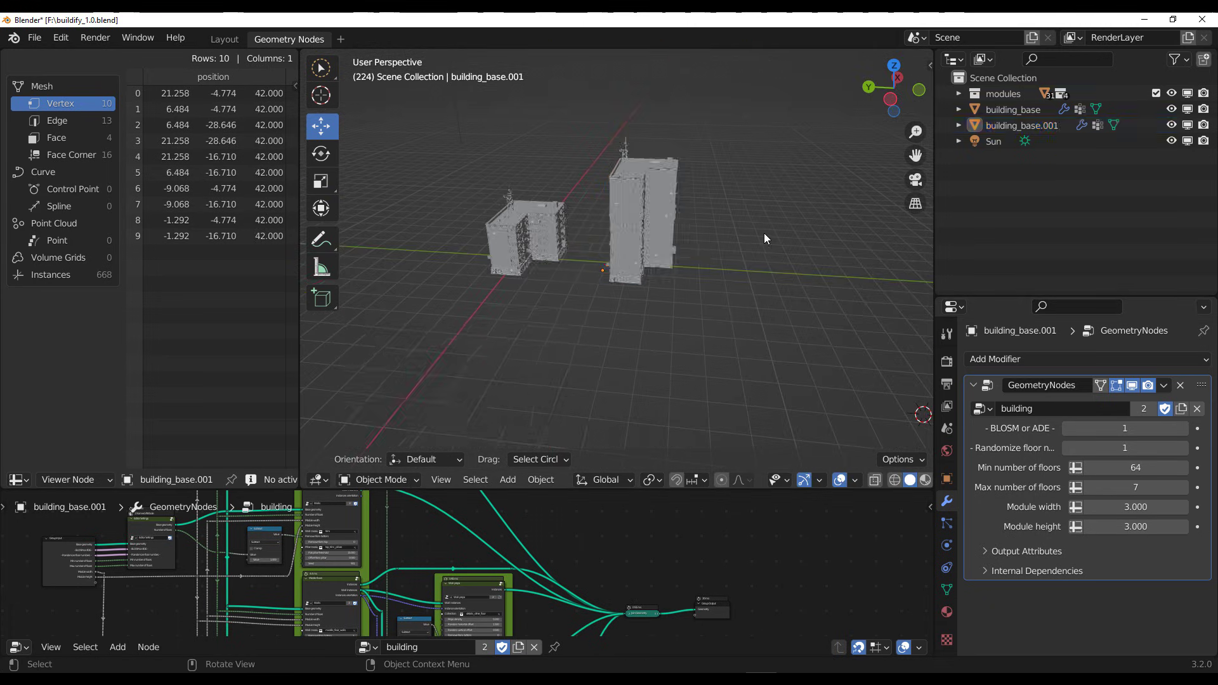
scroll(623, 221, up, 3)
scroll(623, 220, down, 3)
scroll(623, 221, up, 2)
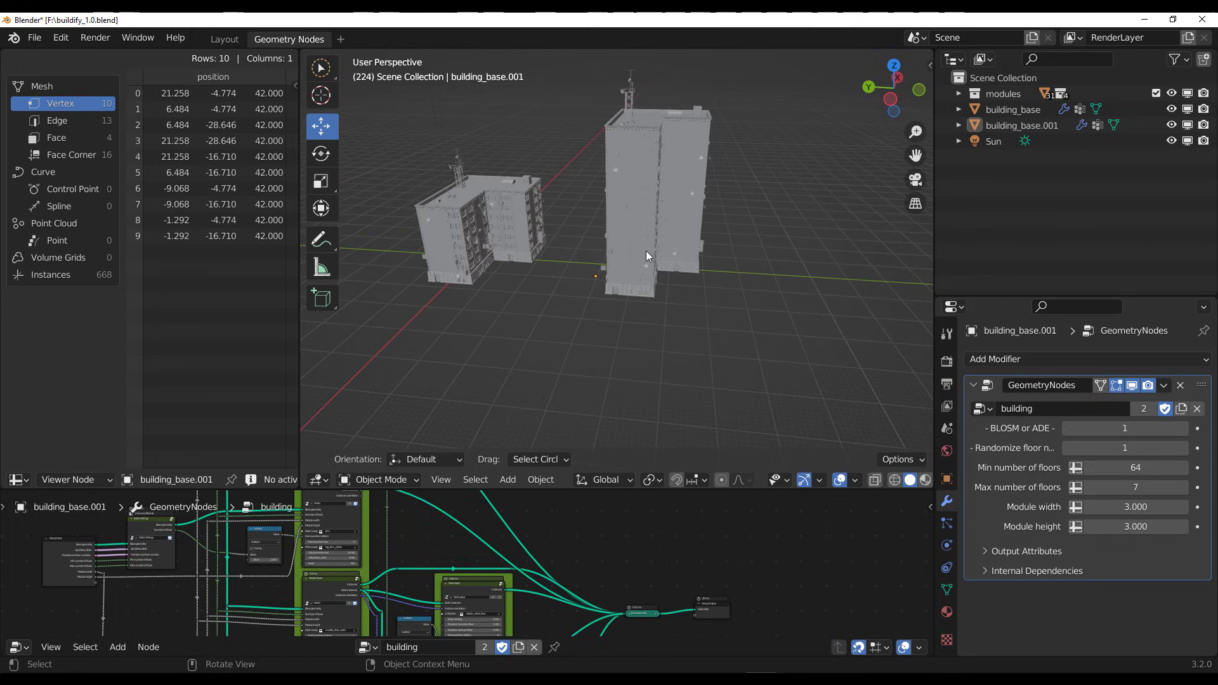
middle_drag(648, 287, 626, 238)
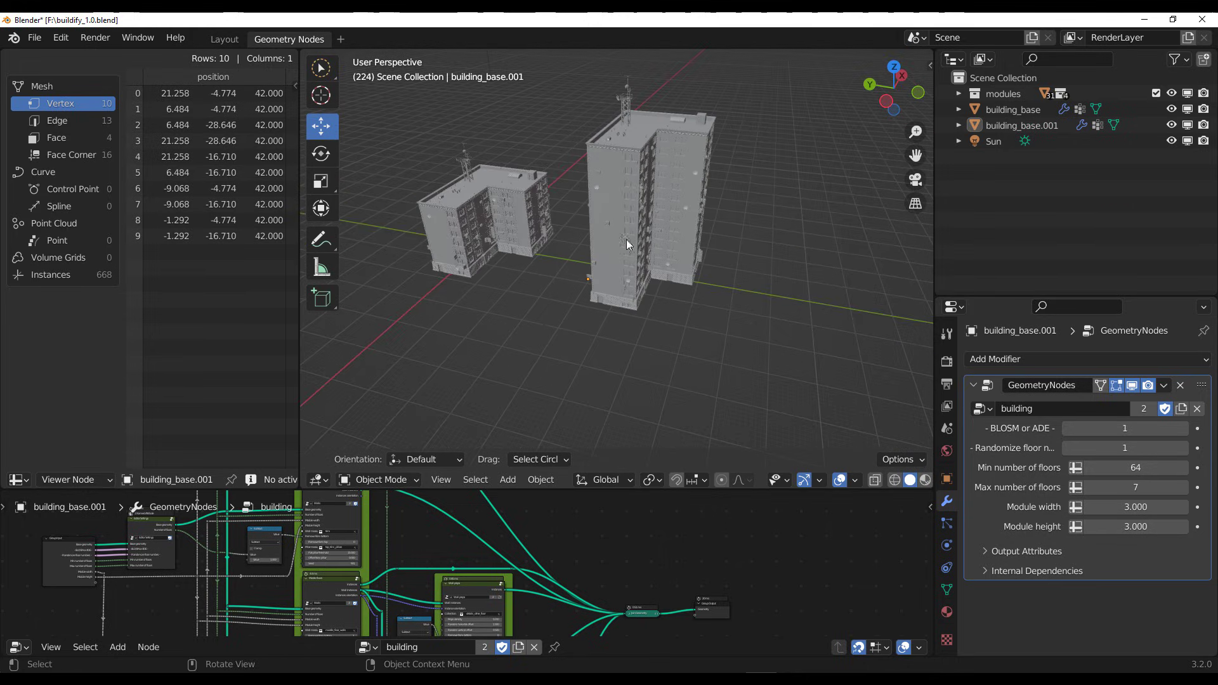
click(698, 265)
drag(1135, 487, 1086, 467)
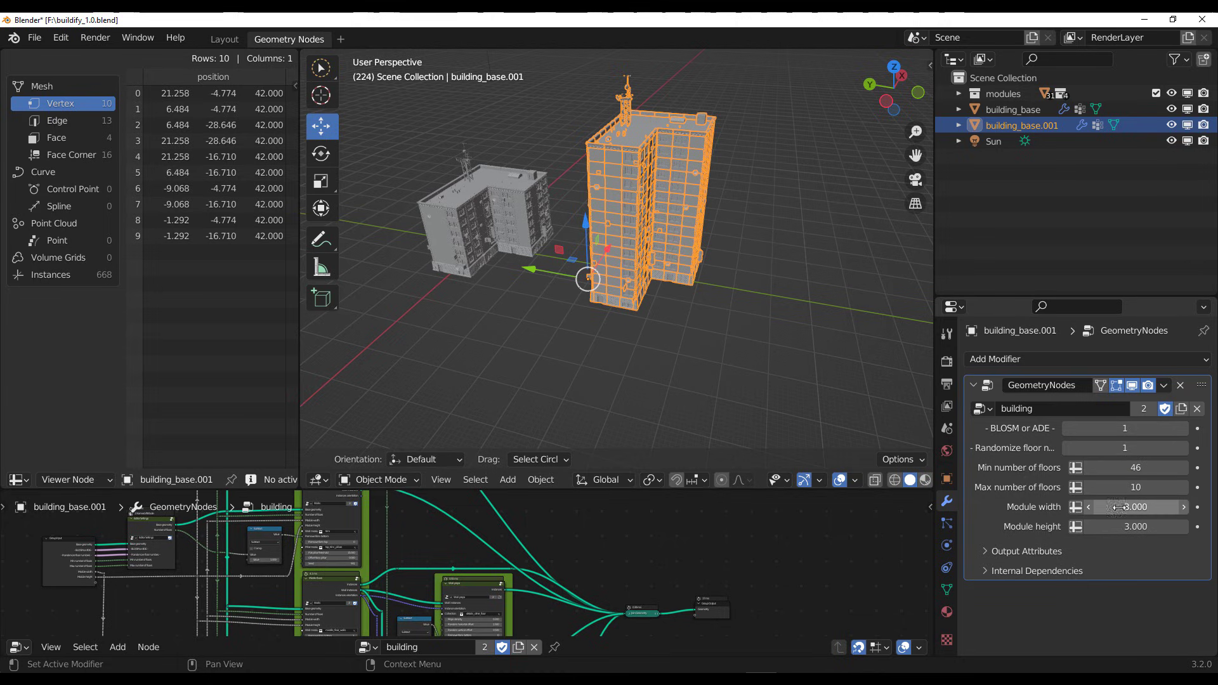
Compare both buildings from a new angle, then delete the tall copy
scroll(561, 256, up, 5)
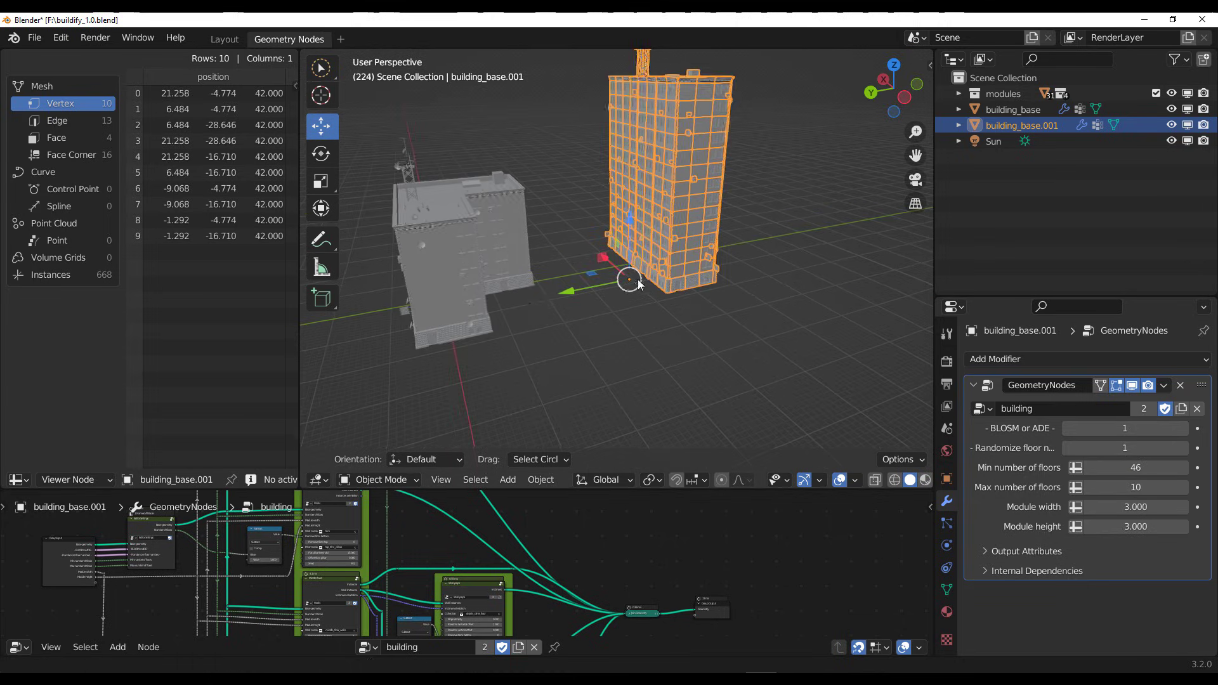
middle_drag(565, 254, 717, 352)
scroll(615, 288, up, 2)
scroll(581, 279, down, 5)
key(Delete)
click(551, 226)
scroll(550, 225, up, 5)
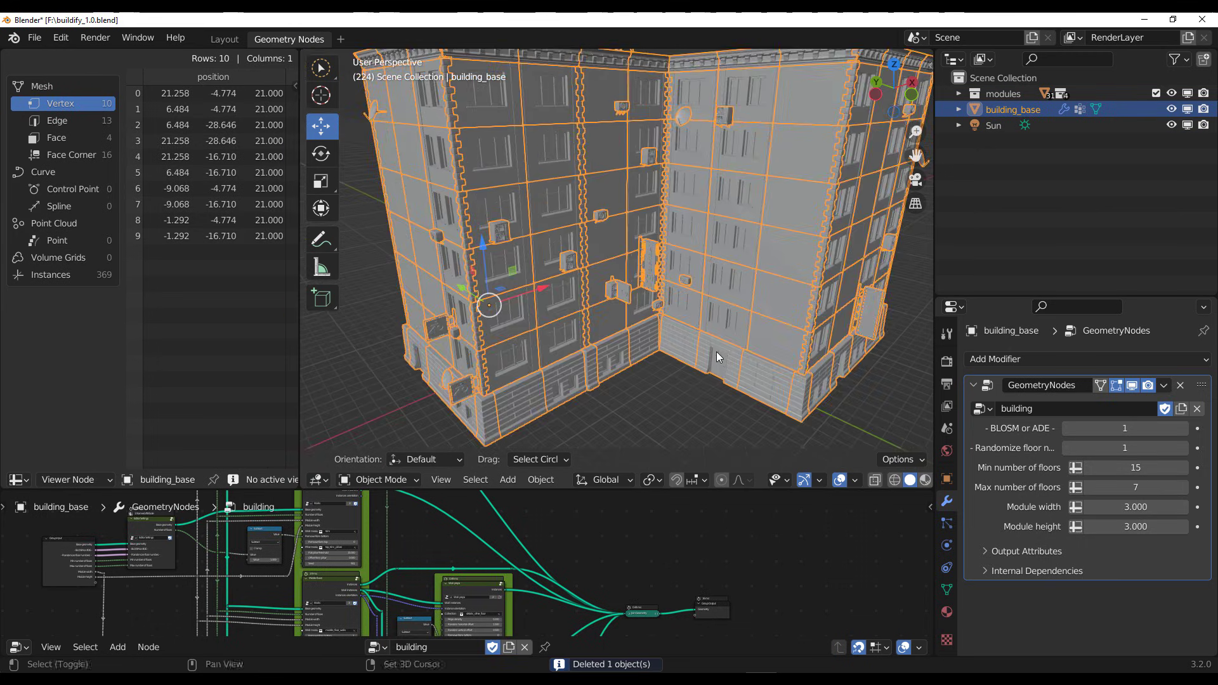
Enter Edit Mode on the base mesh and hide the generated building while editing
scroll(699, 349, down, 5)
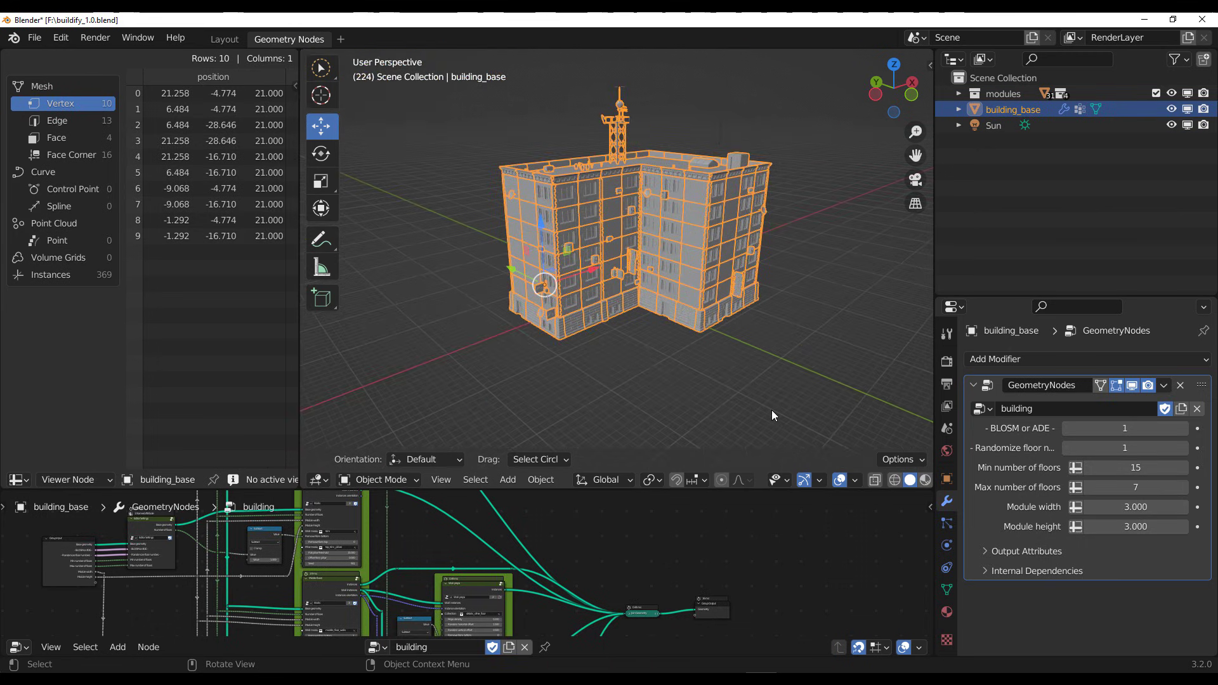
key(Tab)
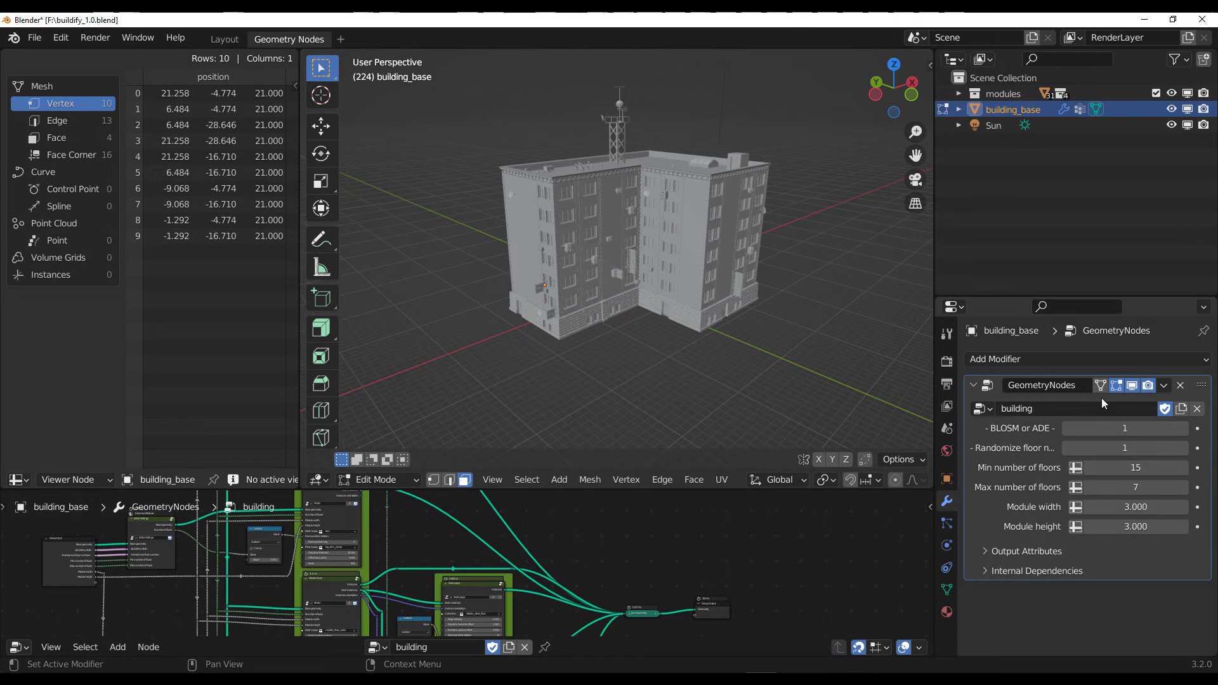
click(1132, 385)
middle_drag(622, 342, 664, 352)
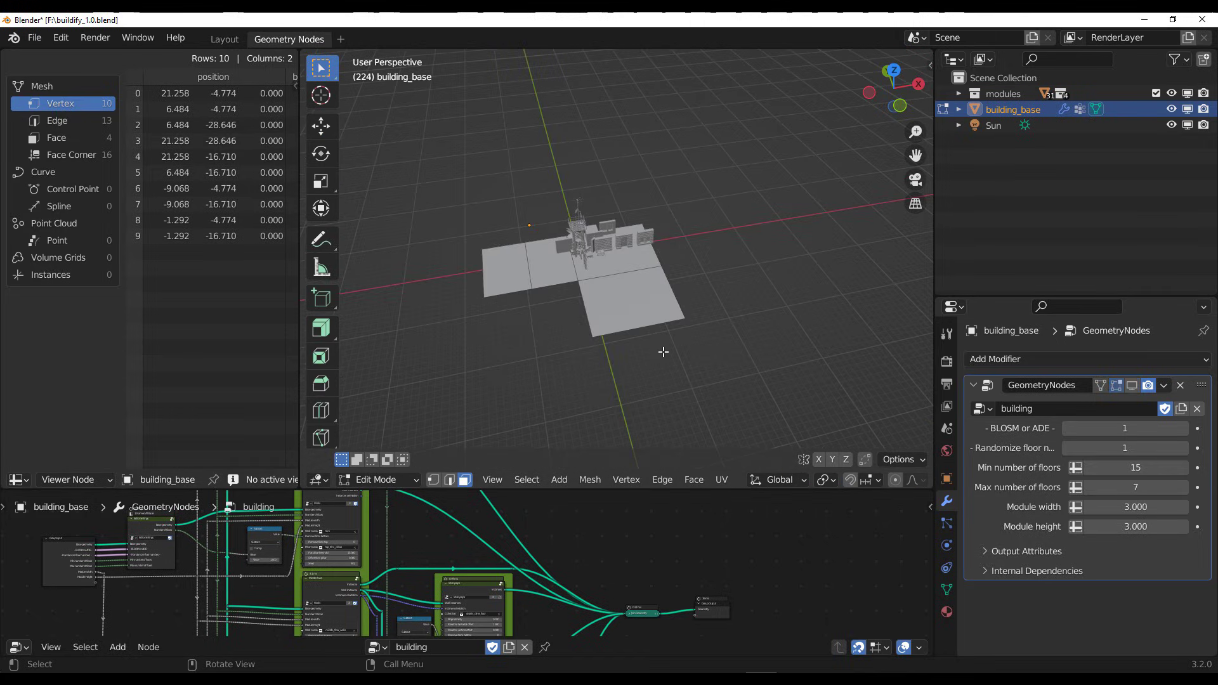
Scale a selected base edge to 0.474 in edge mode, keeping the generated building hidden
key(2)
middle_drag(670, 290, 694, 336)
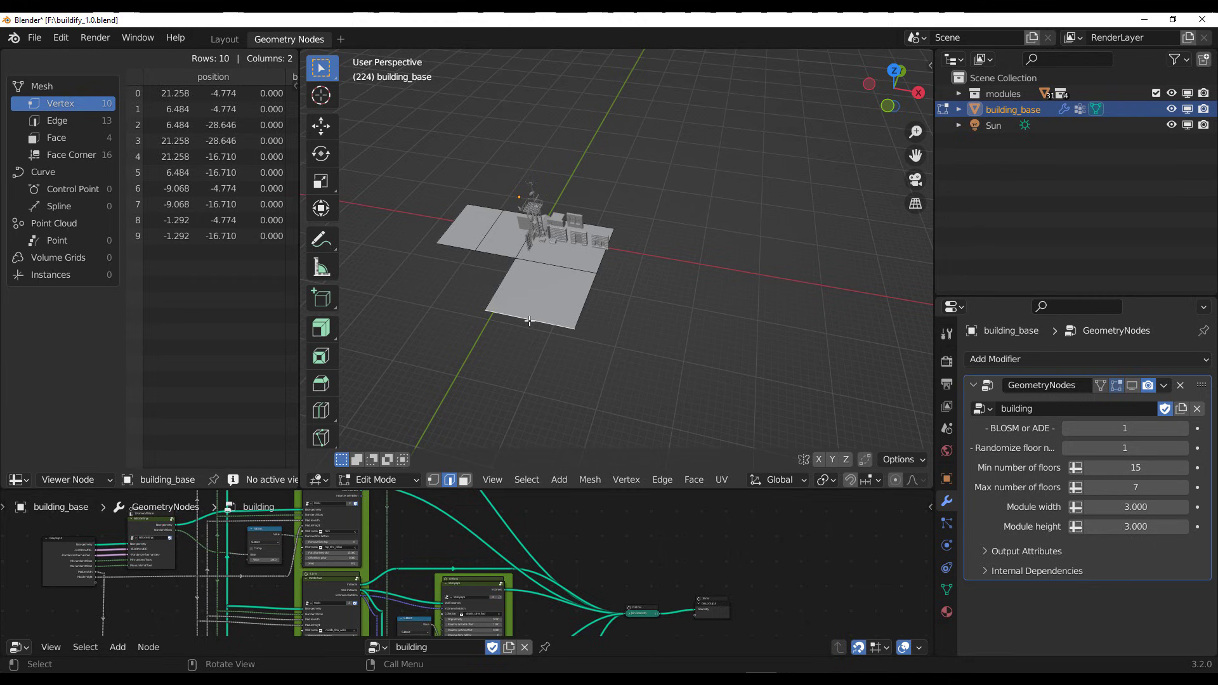
key(s)
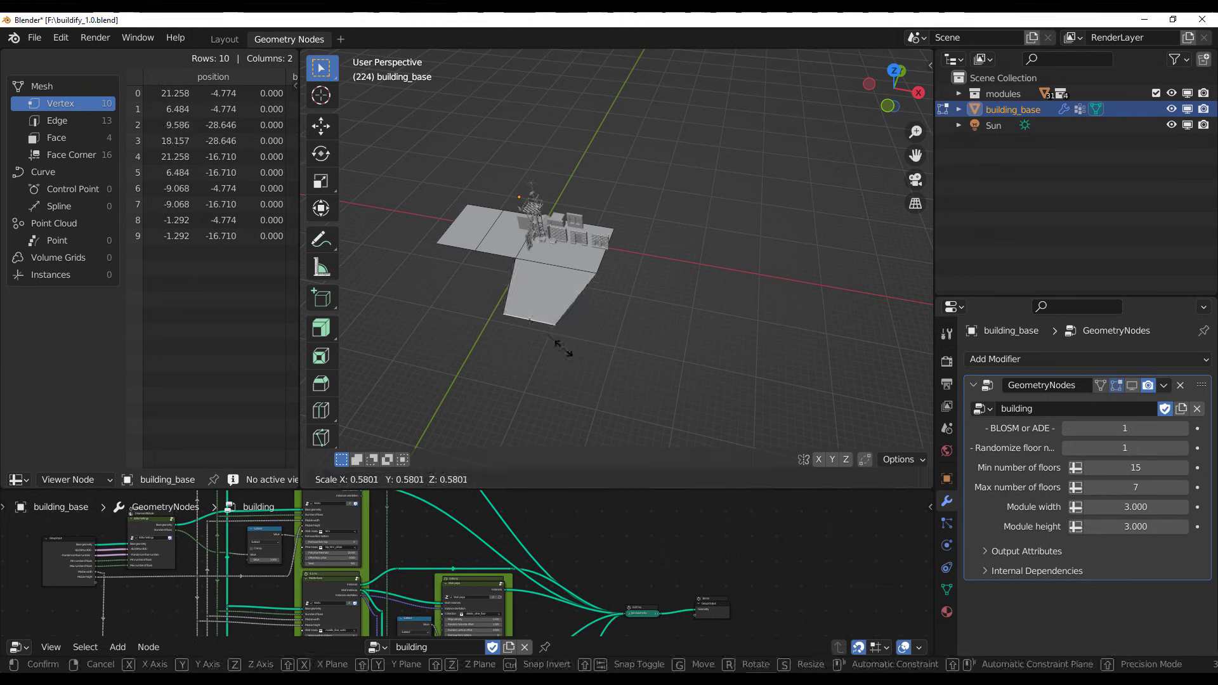
click(544, 348)
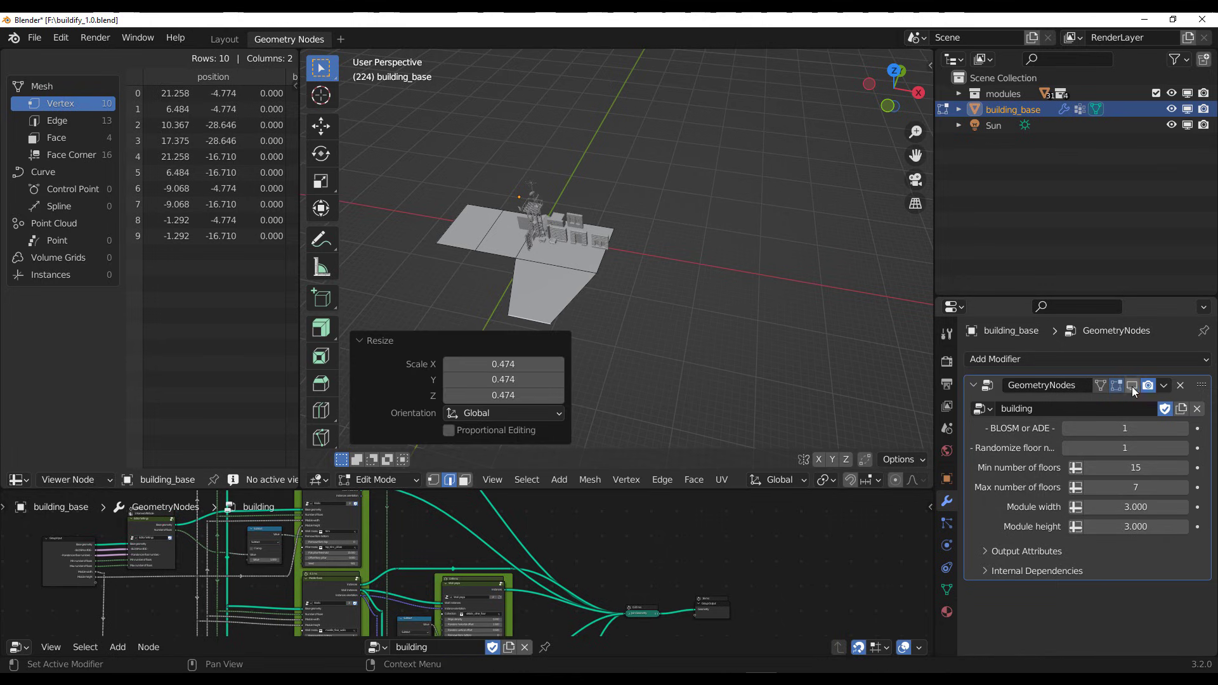
middle_drag(799, 359, 829, 365)
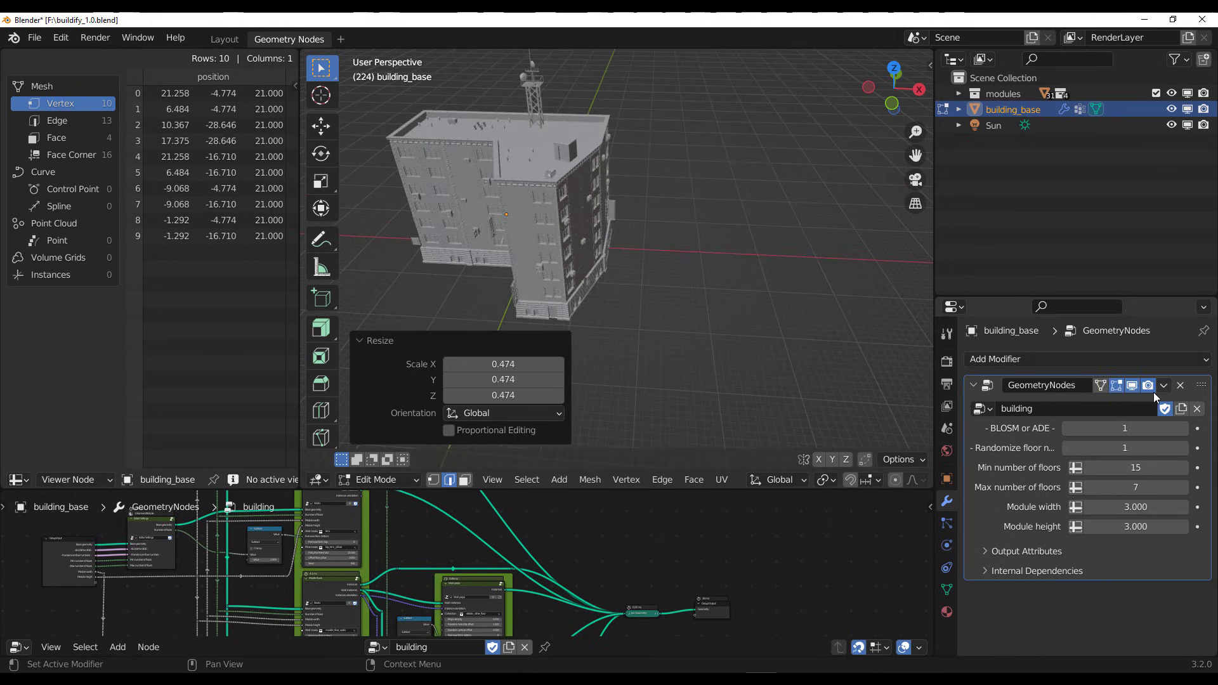
click(1132, 385)
click(590, 293)
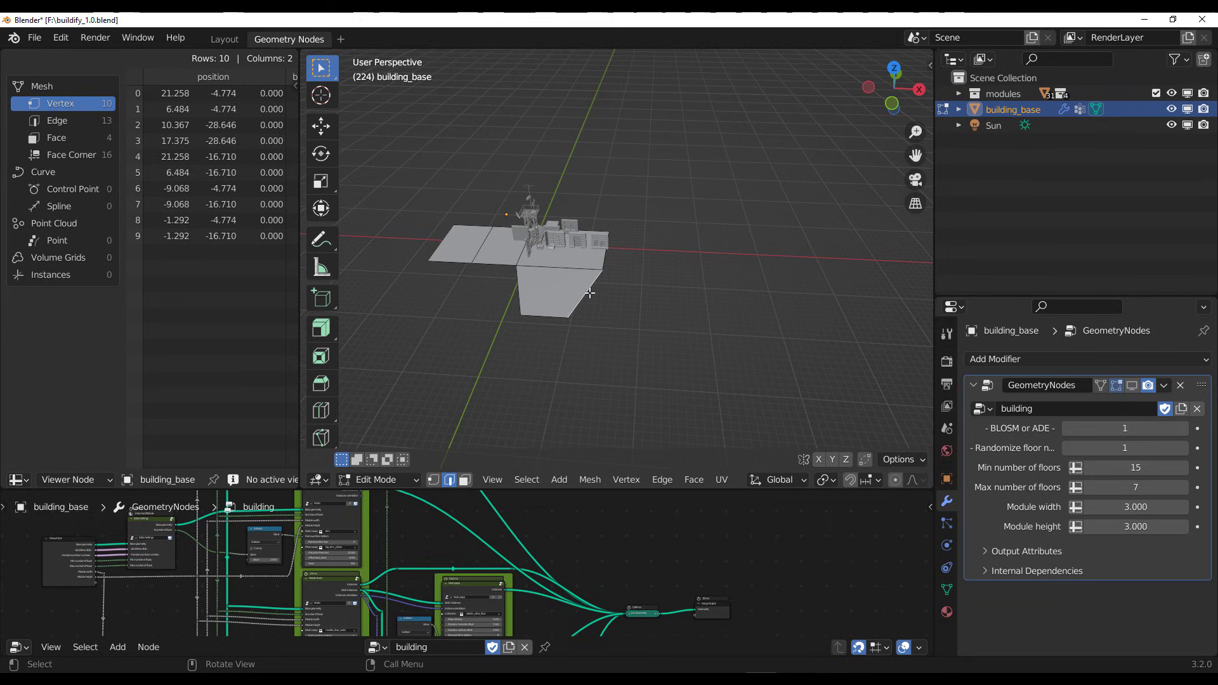
Extrude the base face 25.191 m along X and show the generated building again
key(e)
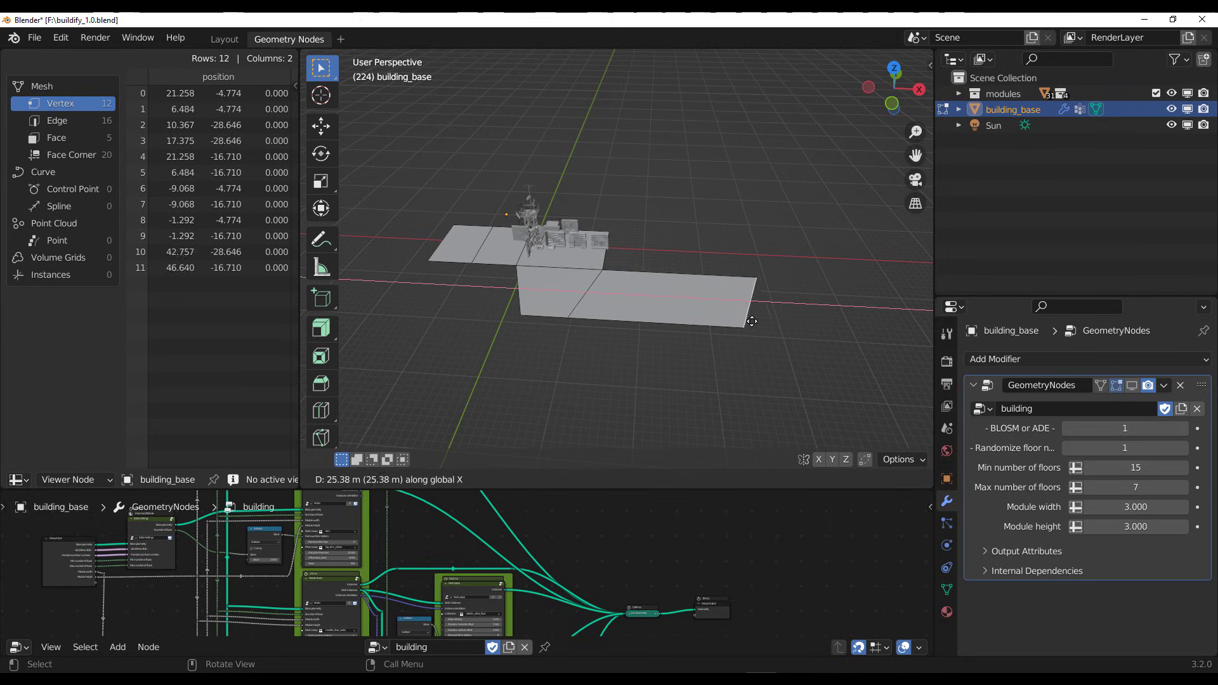
click(751, 320)
click(1132, 385)
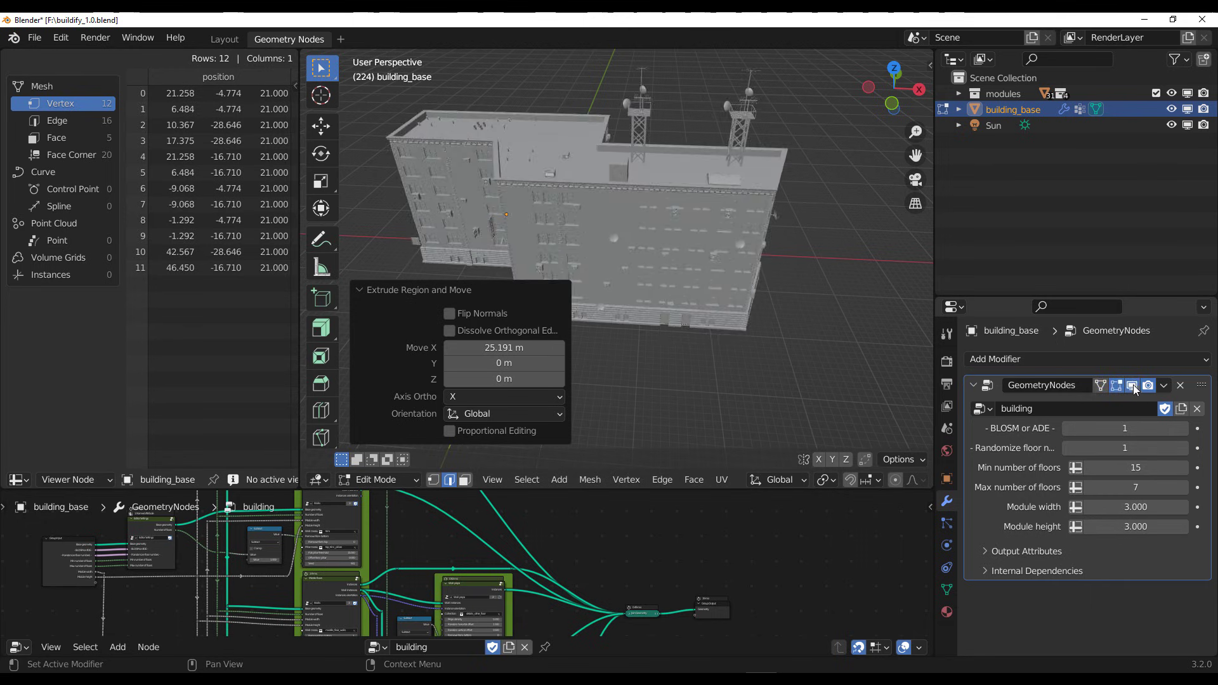
middle_drag(698, 343, 656, 335)
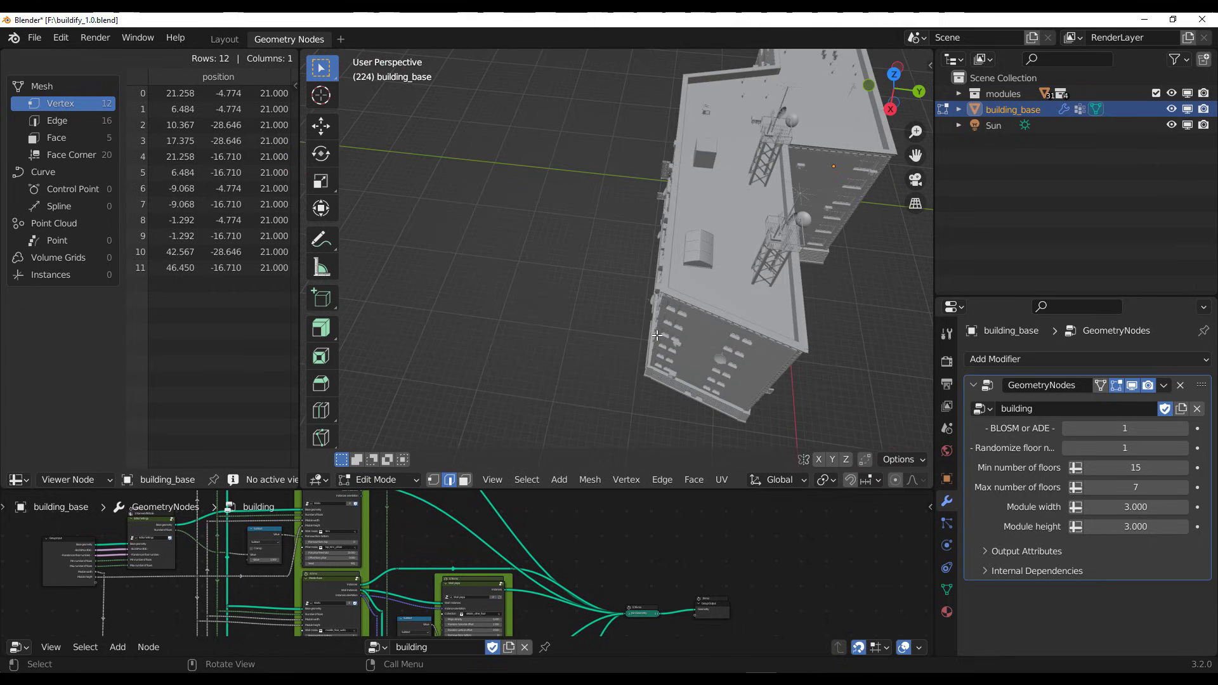
Extrude the selected edge -30.862 m along Y and inspect the L-shaped building
key(e)
key(y)
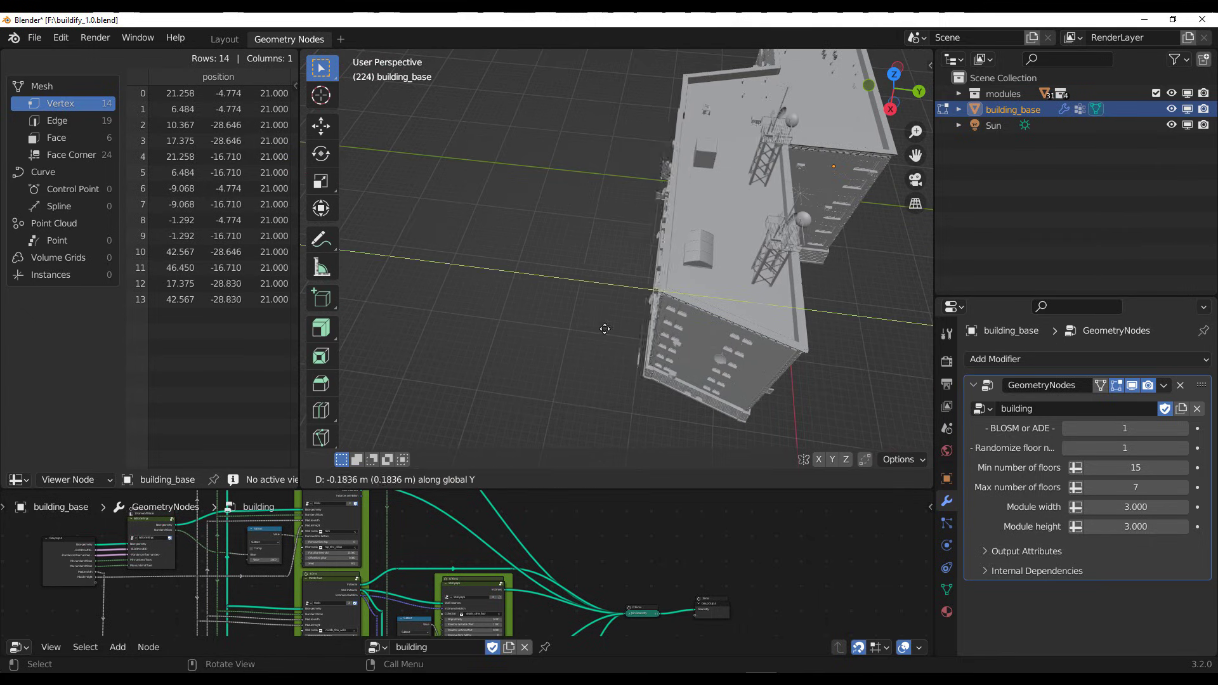
click(470, 325)
middle_drag(469, 325, 571, 337)
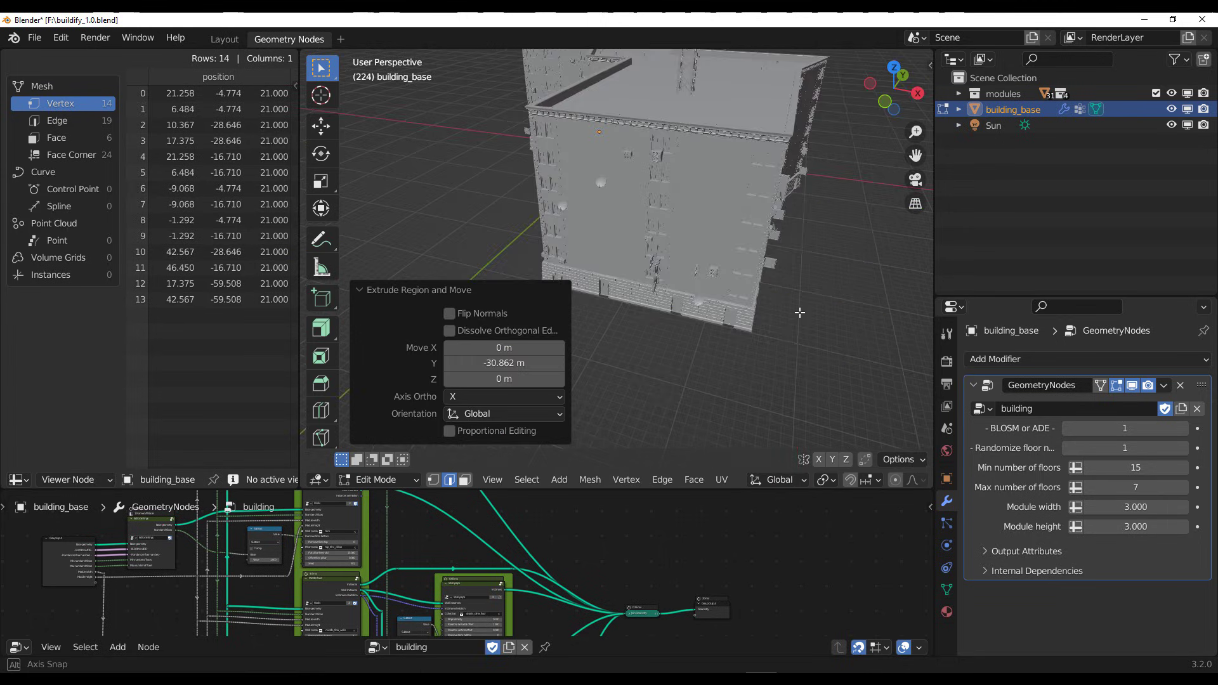
scroll(658, 352, down, 5)
middle_drag(657, 352, 697, 273)
scroll(733, 255, up, 4)
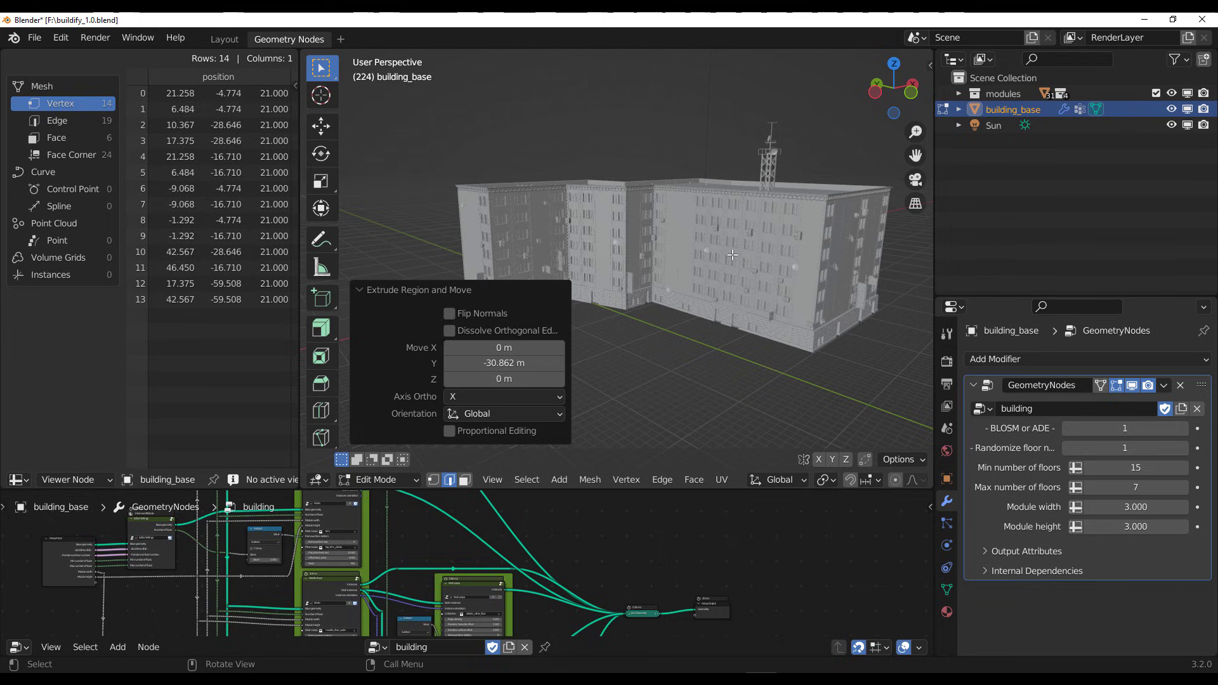
Return to Object Mode, expand modules, collapse its sub-collections and select ground_floor
key(Tab)
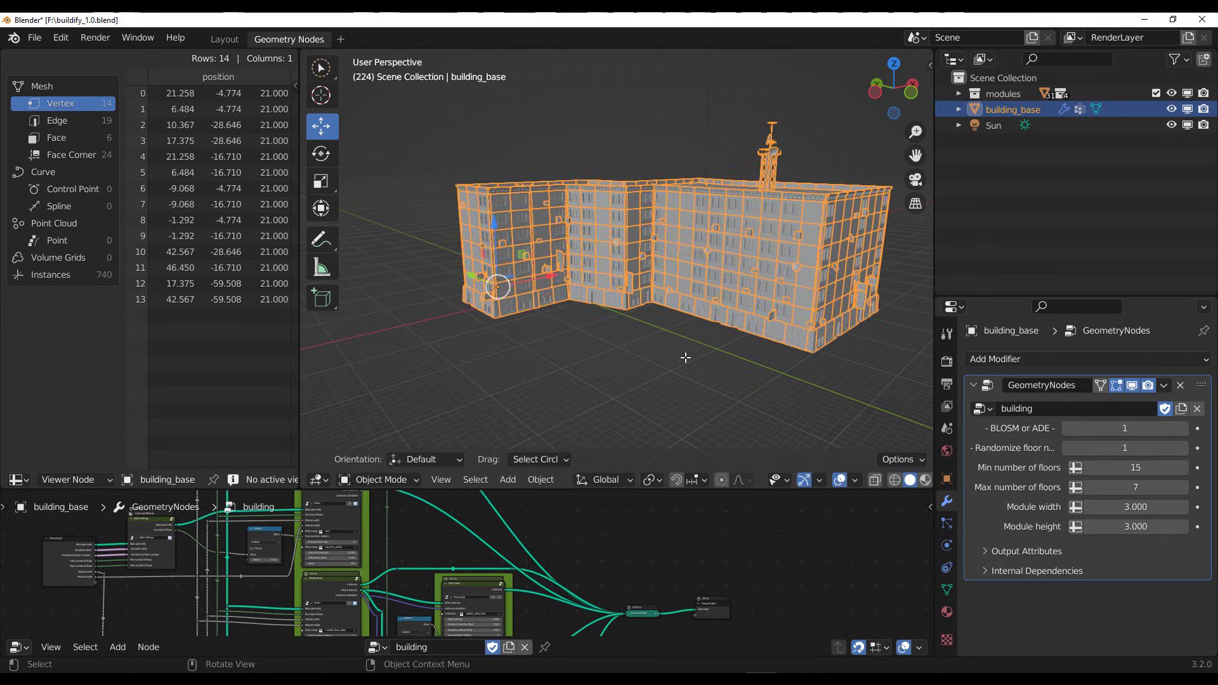
click(994, 125)
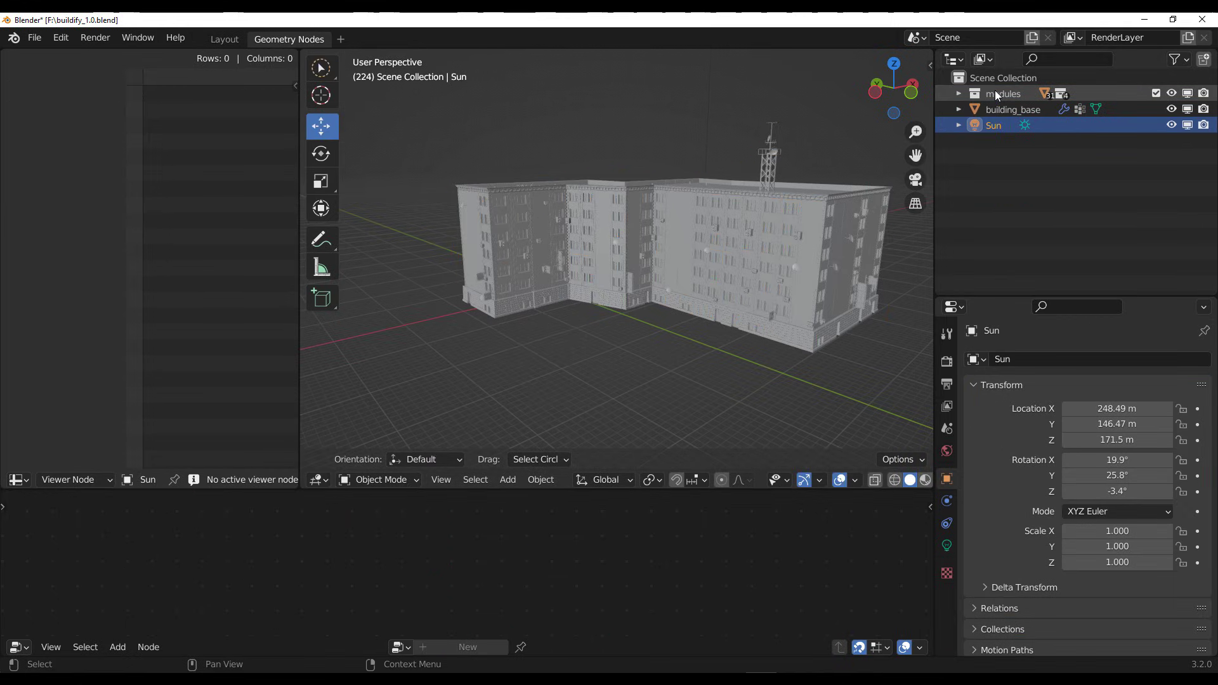
click(1004, 94)
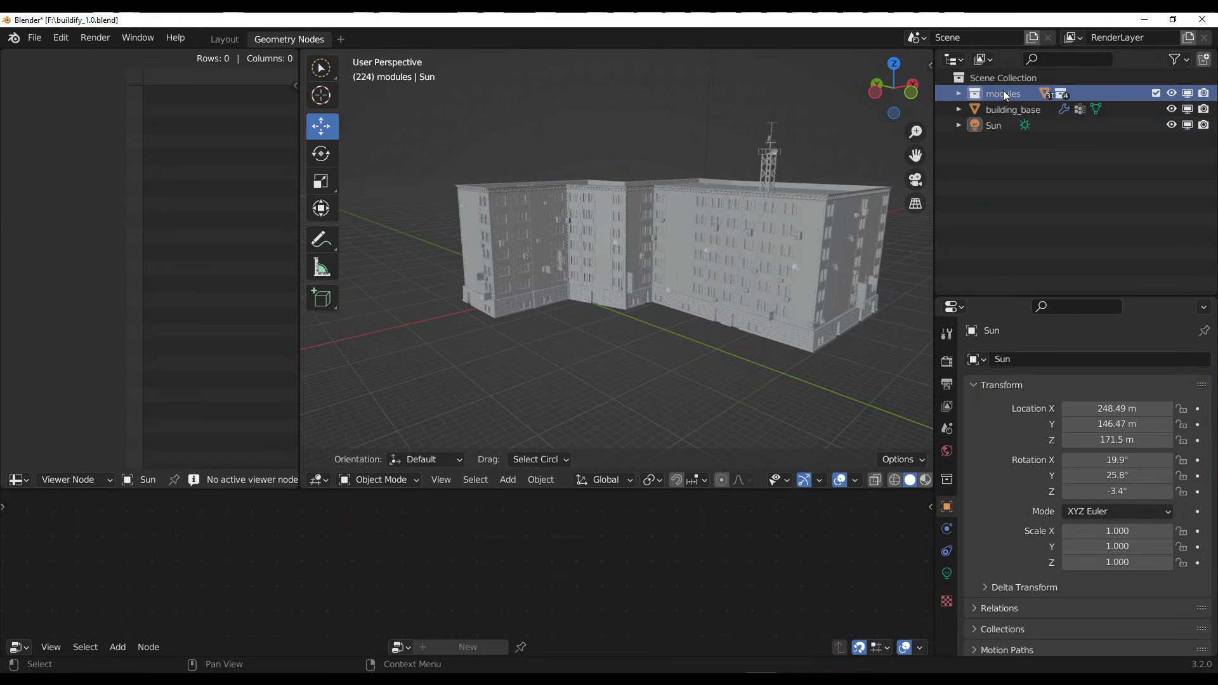
shift+click(960, 93)
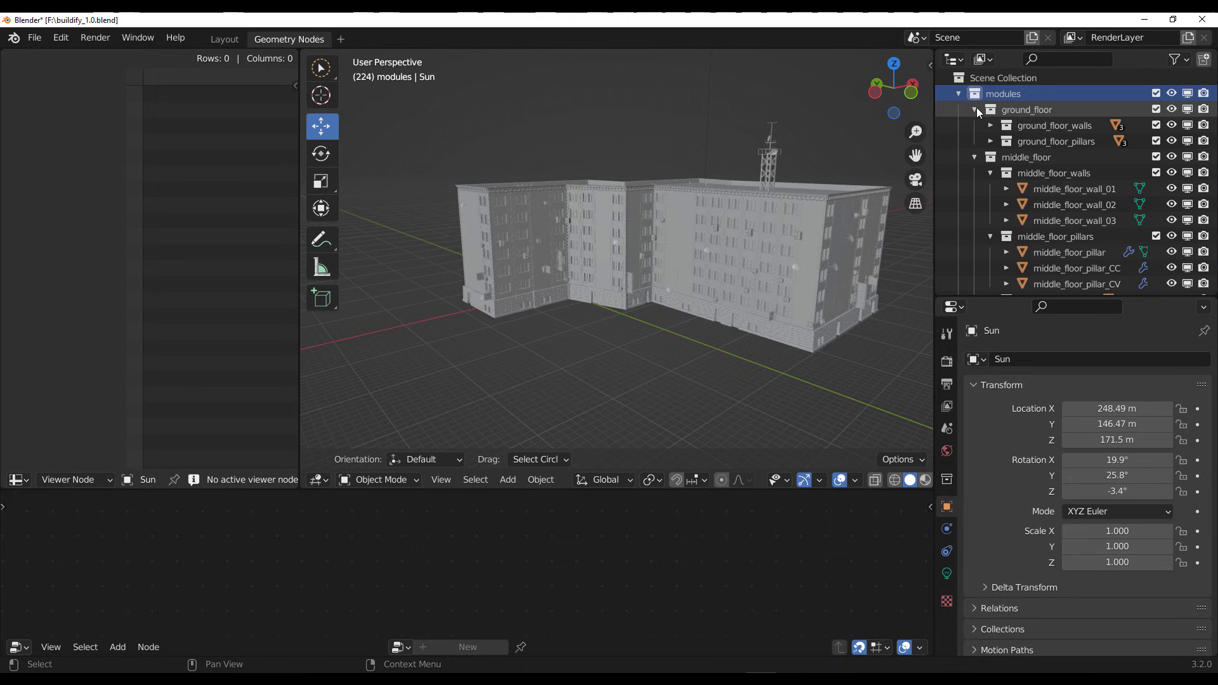
click(975, 109)
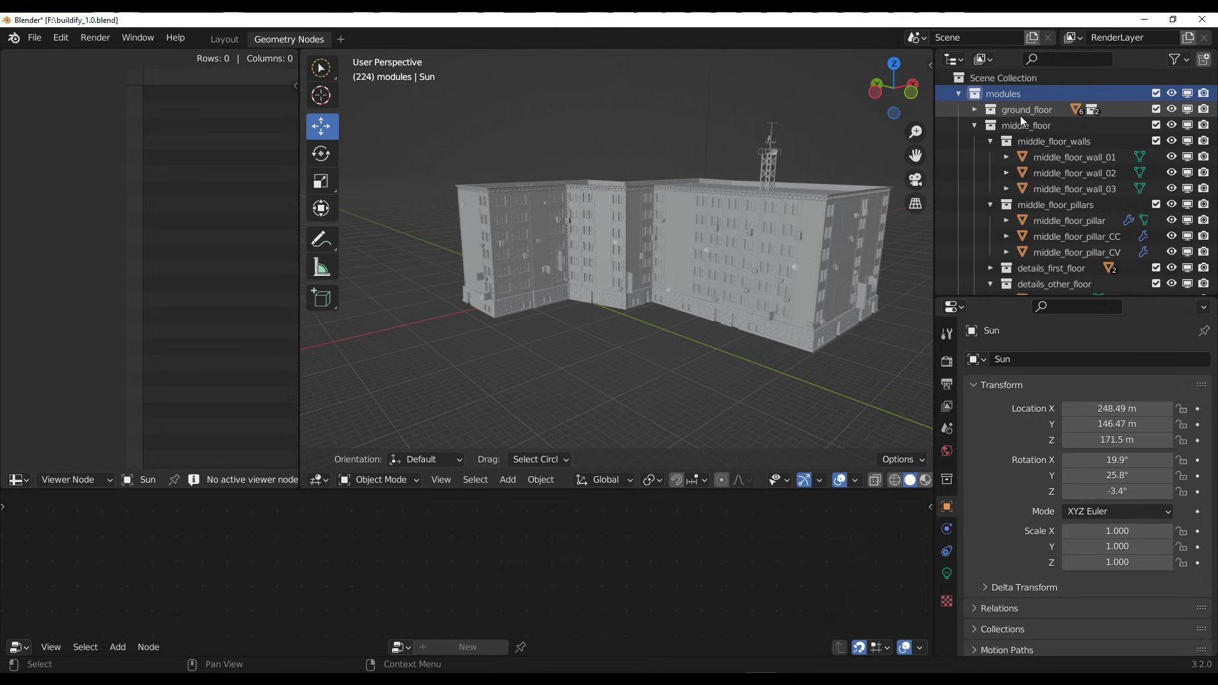
click(974, 125)
click(975, 141)
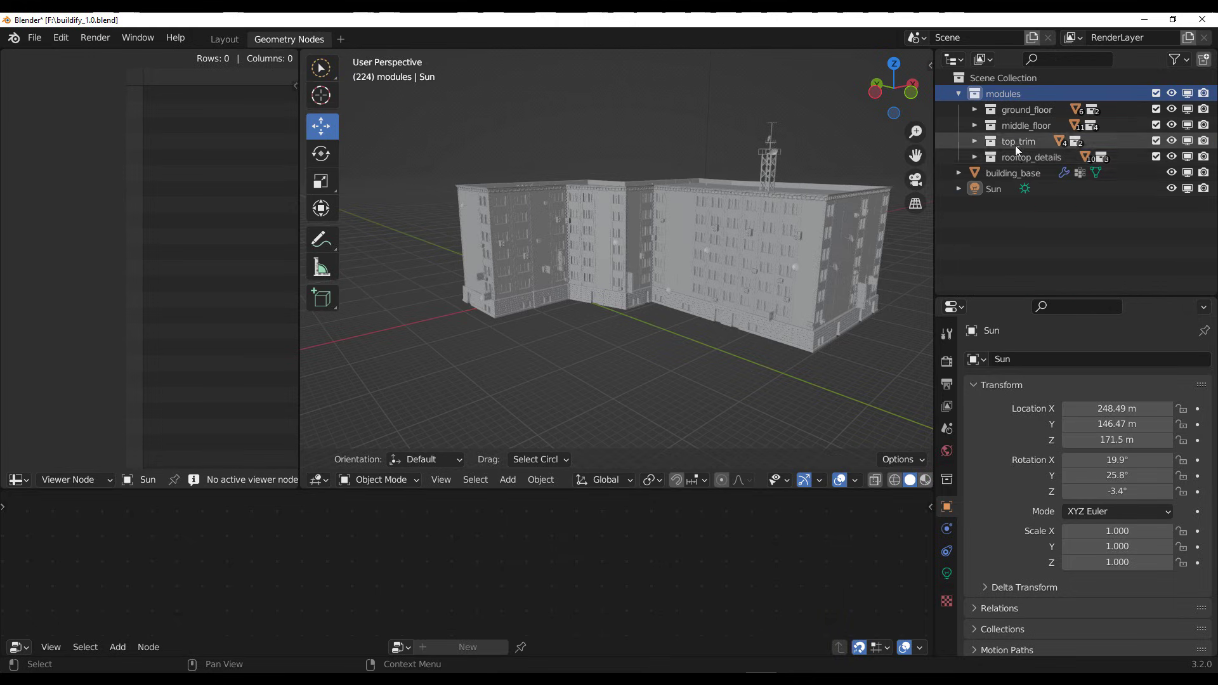
click(1017, 112)
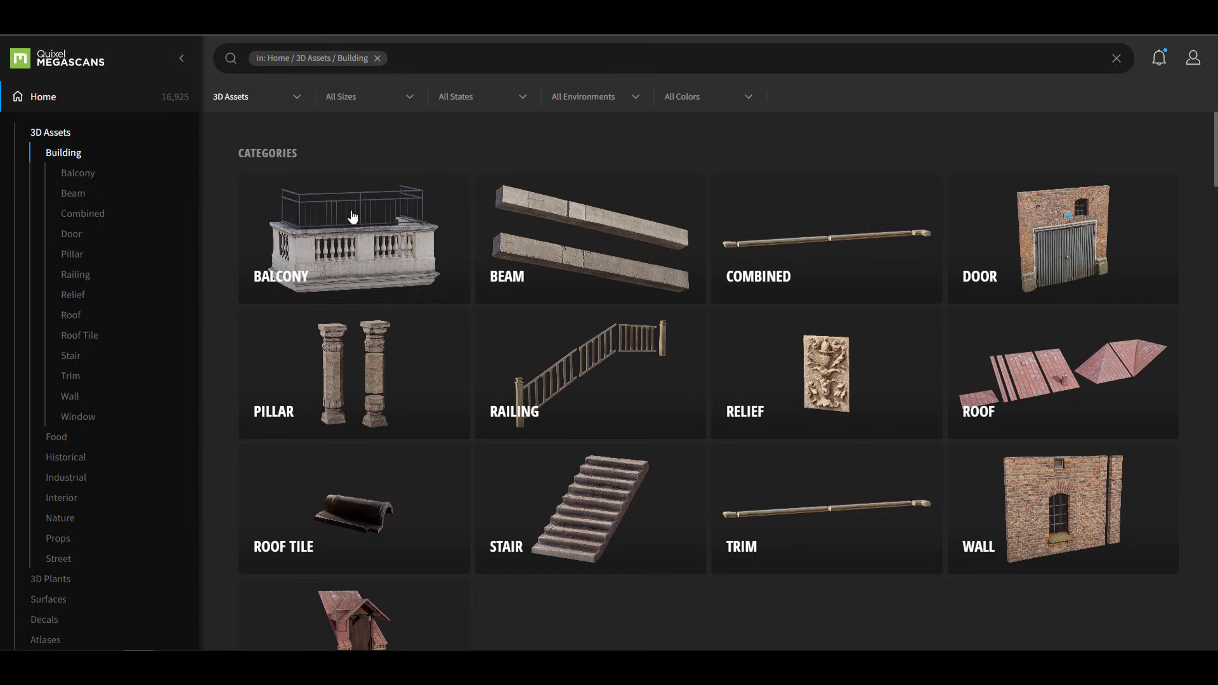
scroll(353, 239, down, 5)
scroll(356, 239, down, 10)
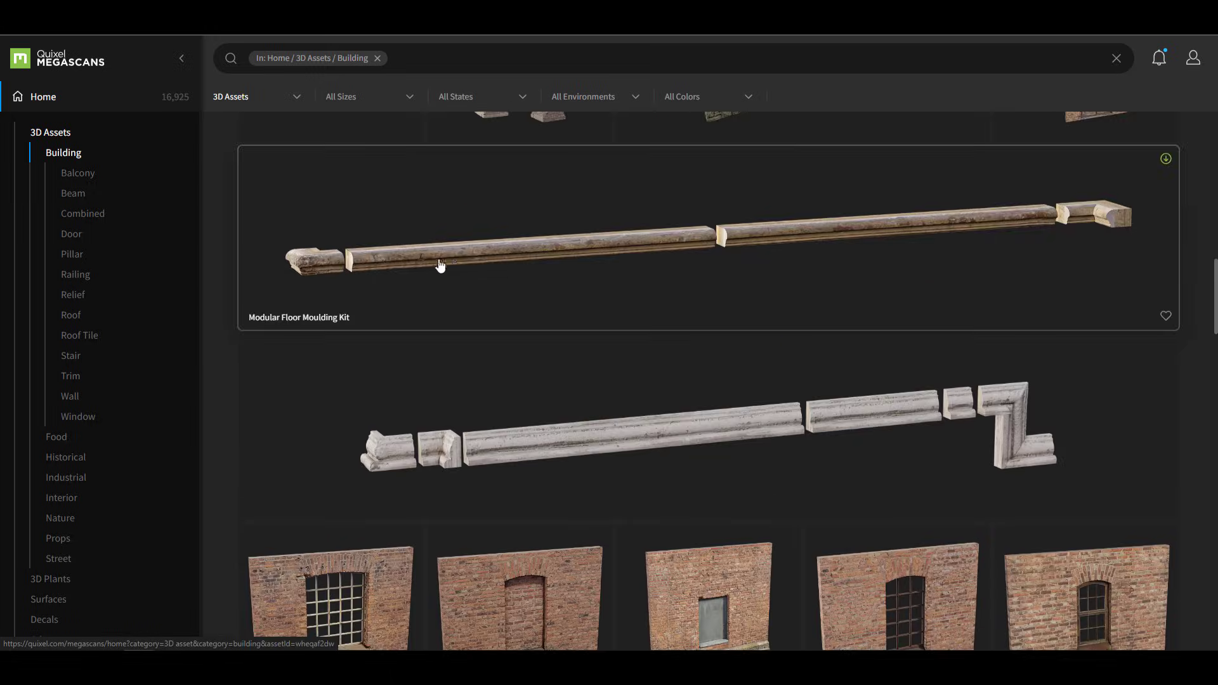
scroll(312, 307, up, 2)
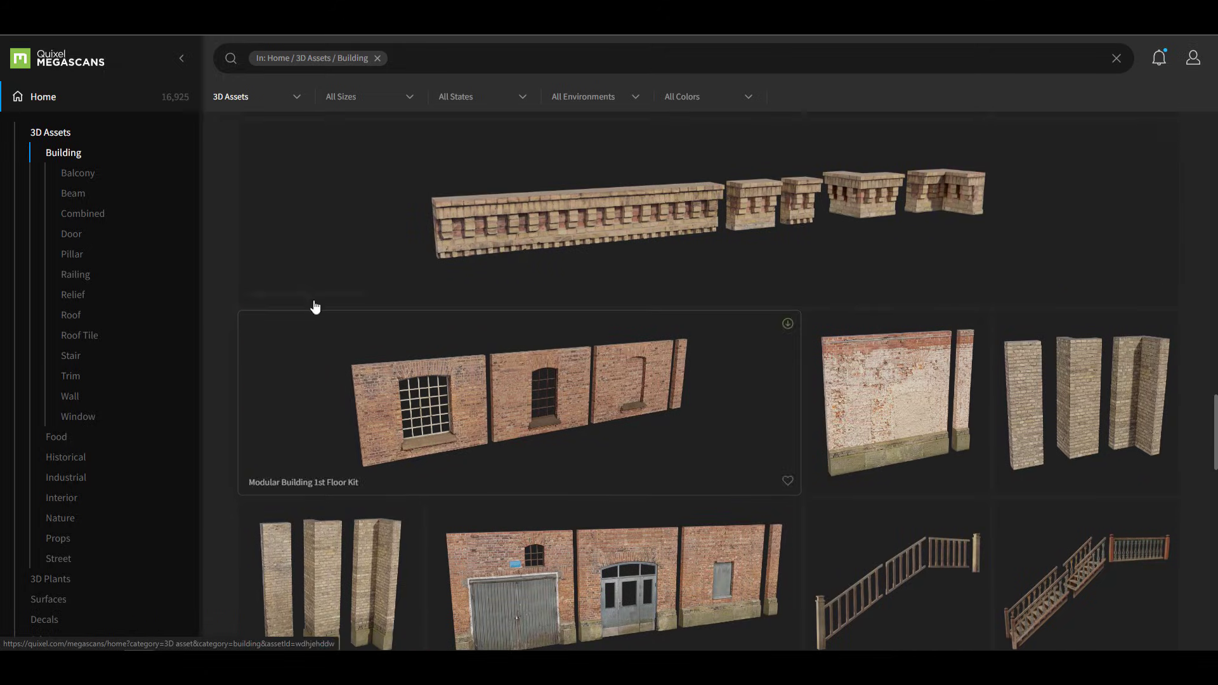
scroll(726, 421, down, 3)
scroll(726, 423, up, 3)
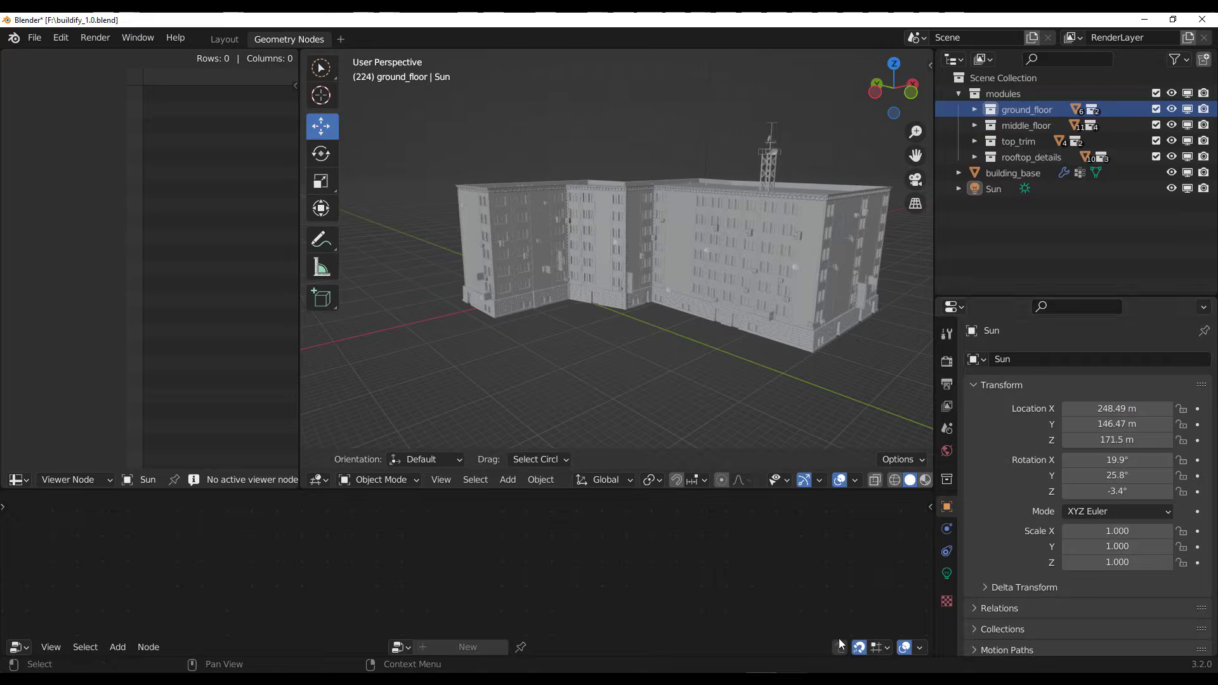
click(1007, 112)
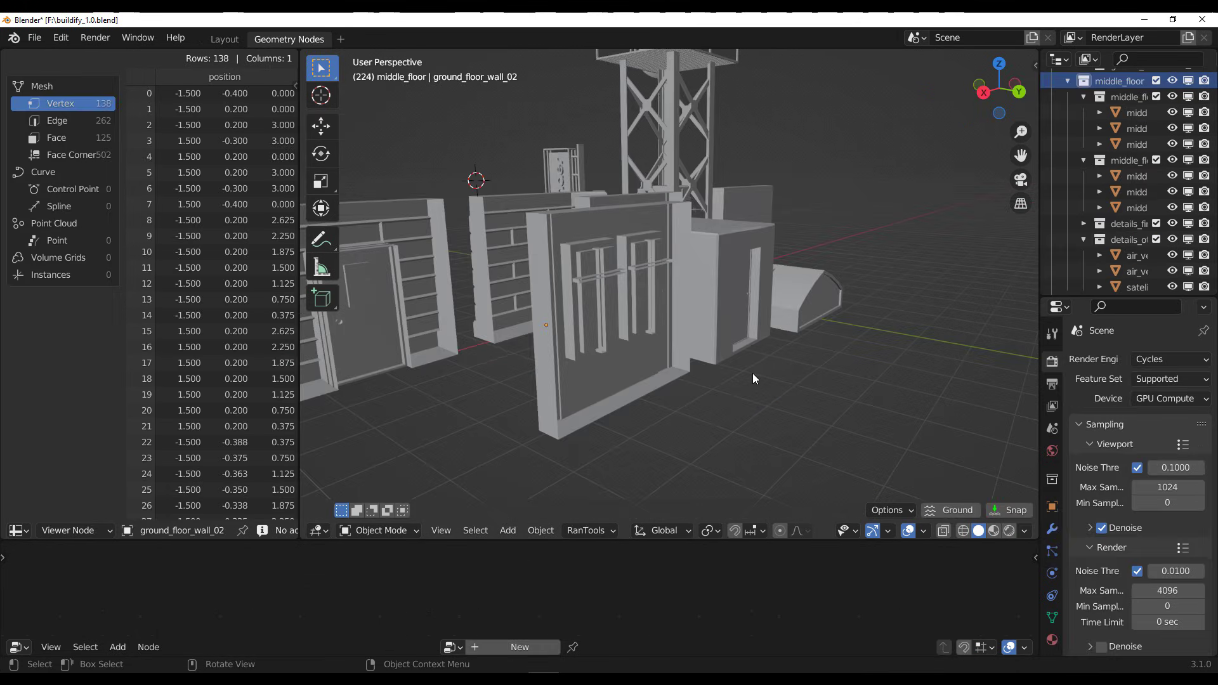
Look over the wall and rooftop tower modules and select ground_floor_wall_01 (366 vertices)
middle_drag(793, 314, 709, 329)
scroll(709, 328, down, 5)
middle_drag(642, 377, 569, 345)
click(569, 345)
scroll(570, 345, up, 5)
middle_drag(511, 401, 558, 401)
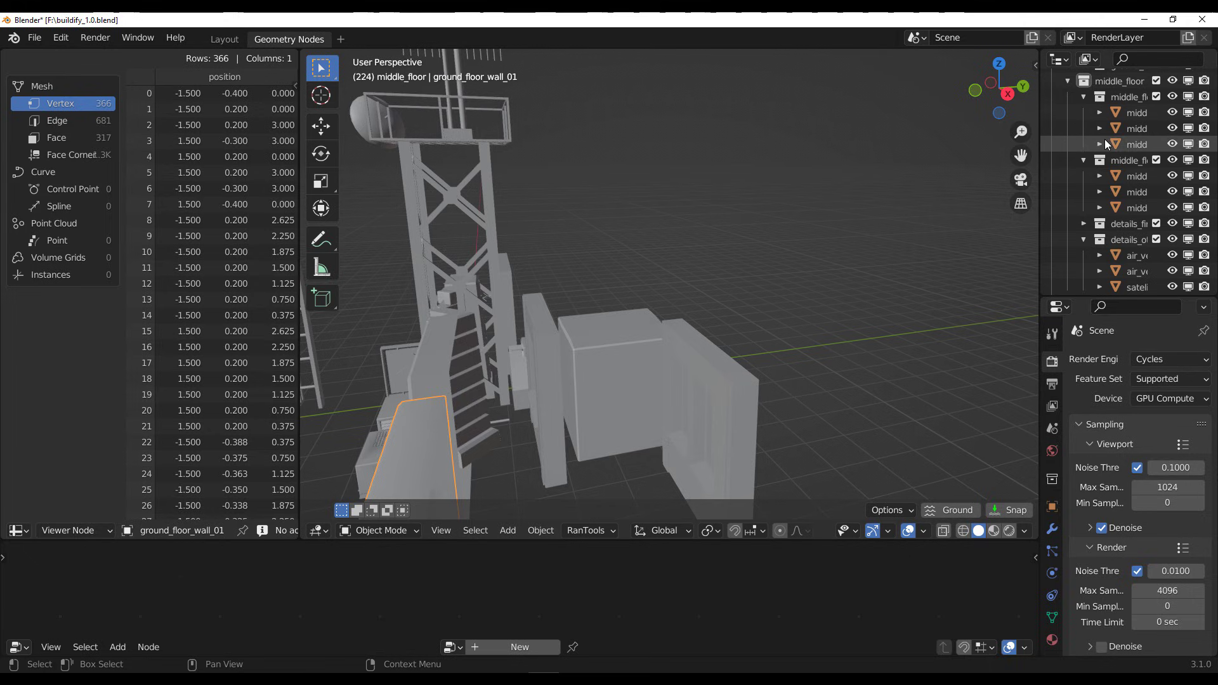
scroll(1105, 140, down, 6)
scroll(1120, 188, up, 6)
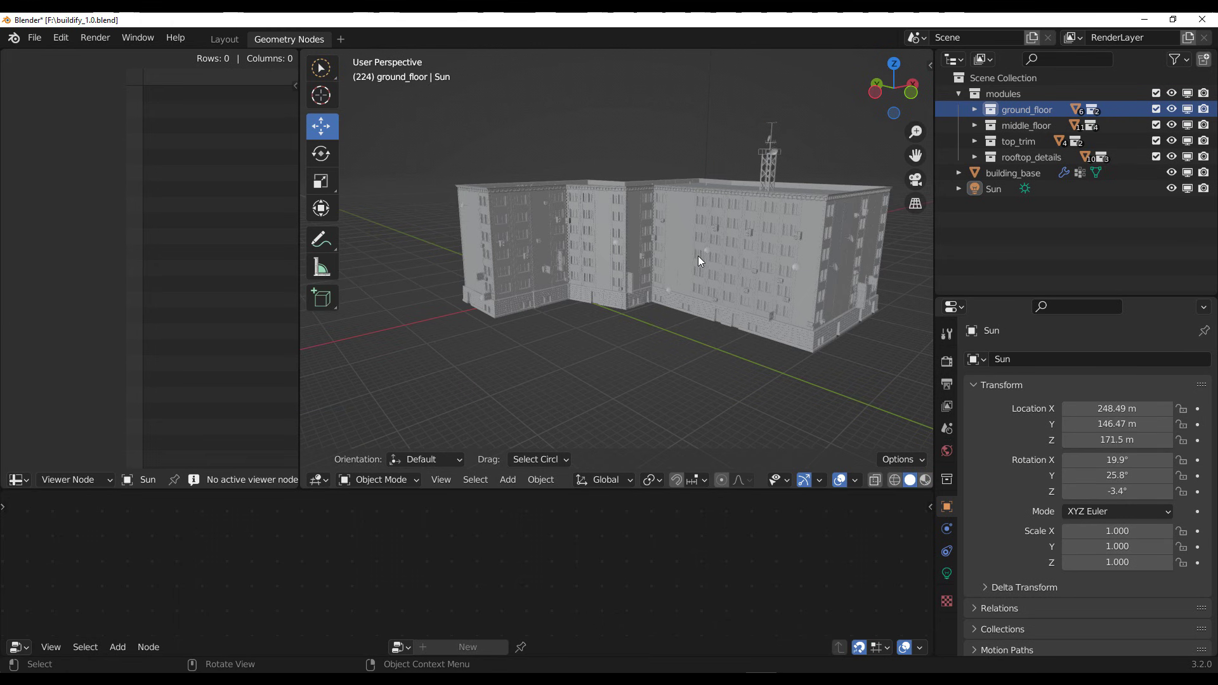
Select building_base, then minimize Blender to show the Megascans browser
click(700, 260)
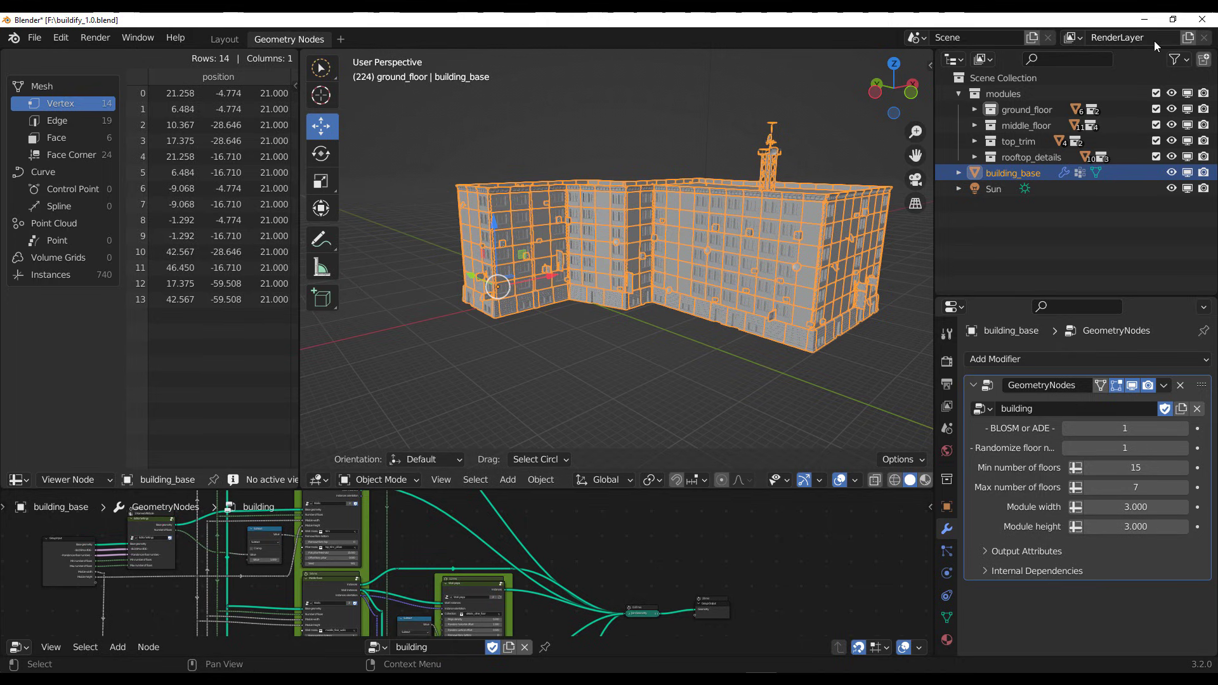
click(1145, 21)
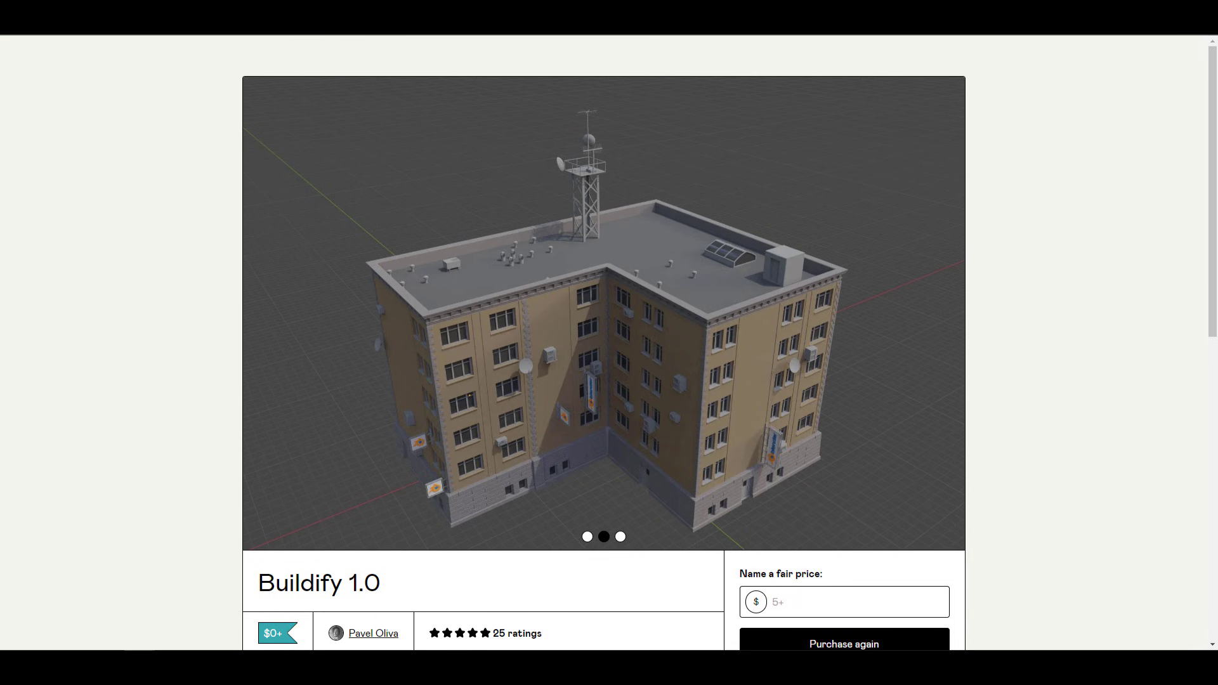
Follow the Blender-OSM link and page through the city, terrain and fourth preview images
scroll(492, 320, down, 10)
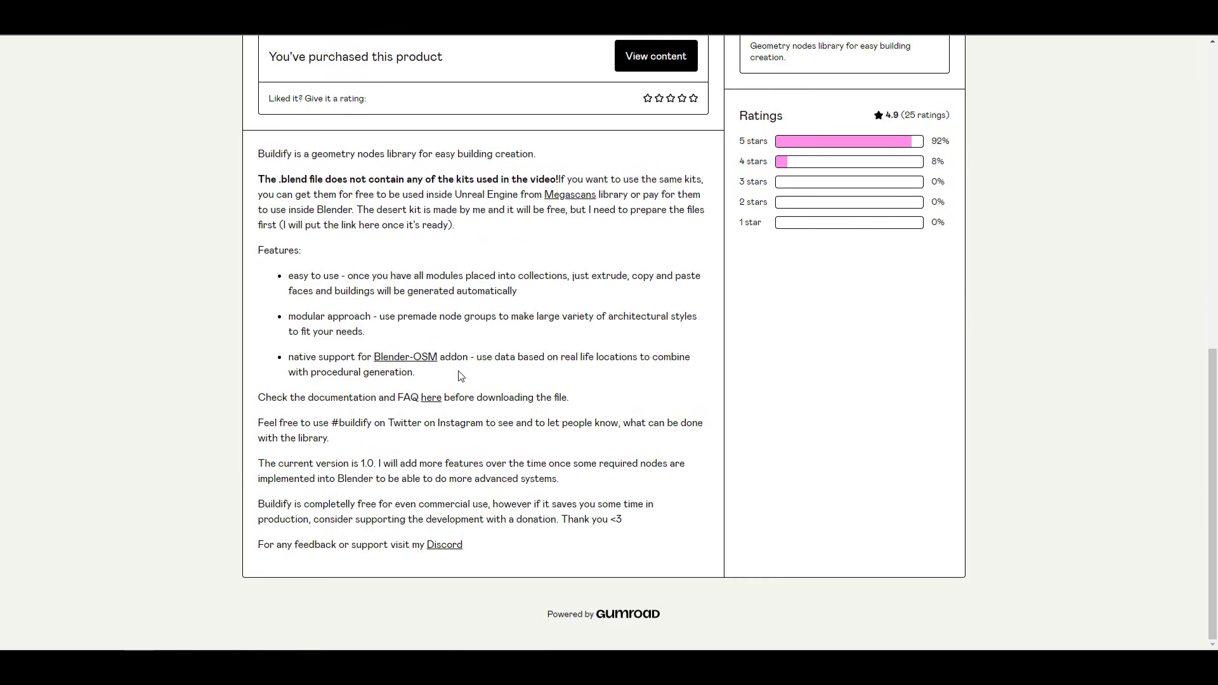
click(424, 358)
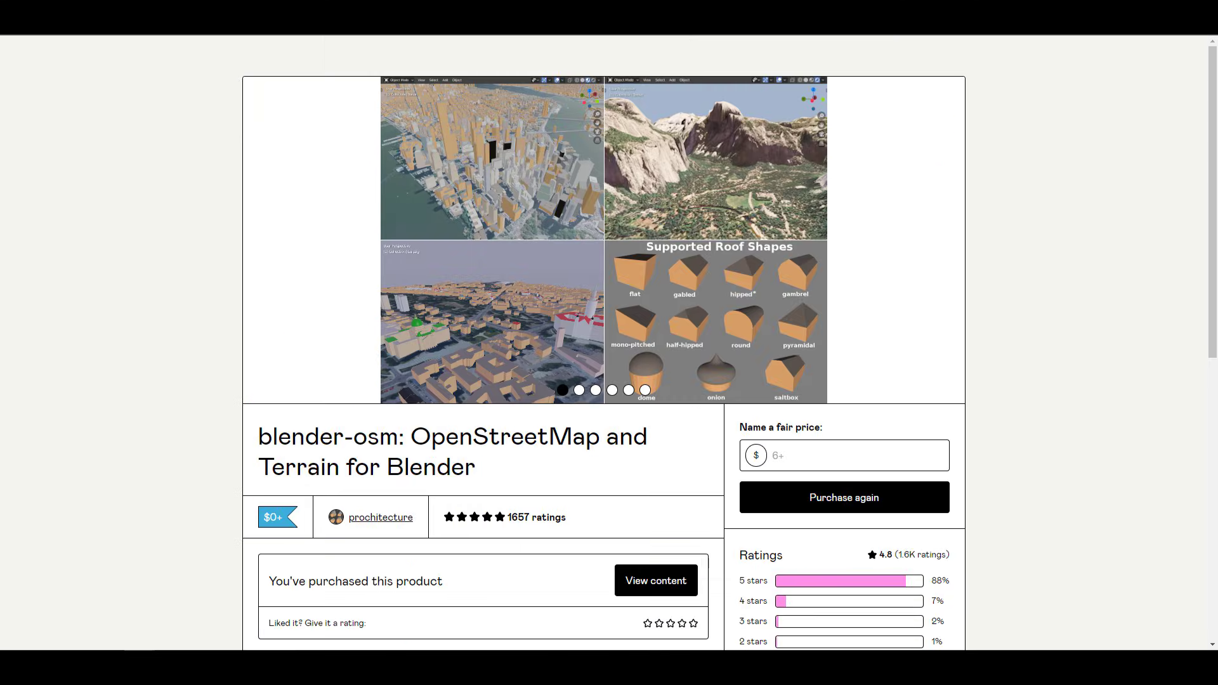
mouse_move(717, 352)
click(947, 241)
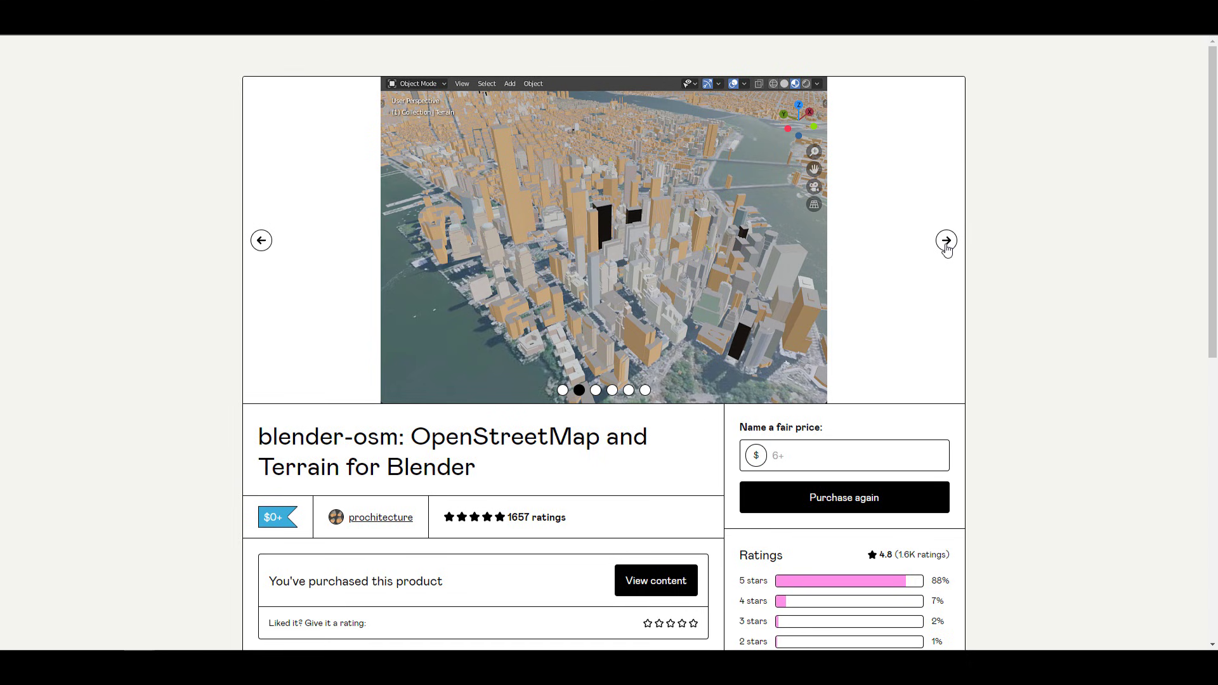
click(947, 241)
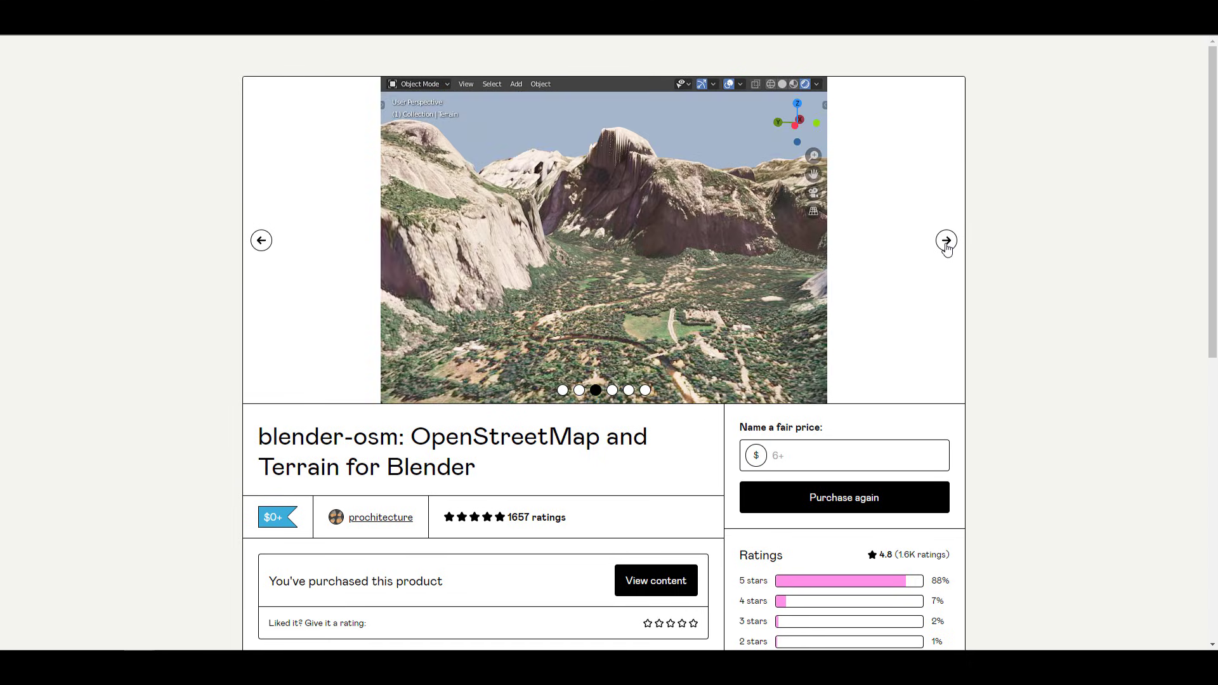
click(946, 245)
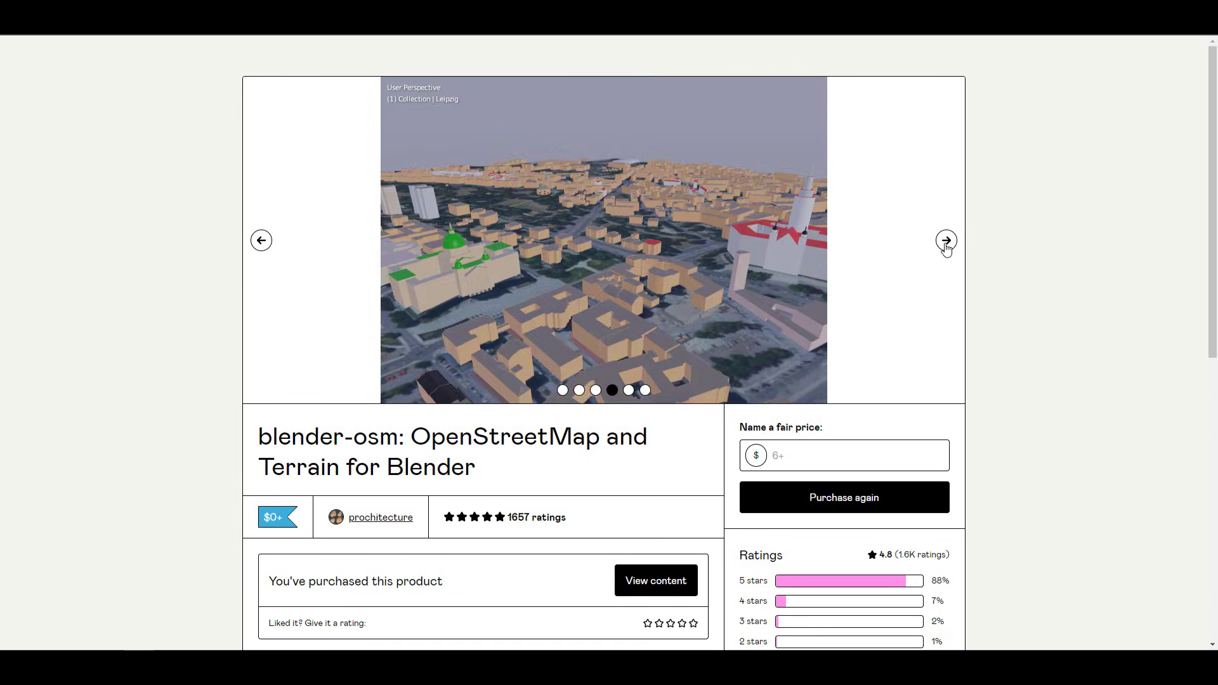
scroll(674, 391, down, 8)
scroll(676, 392, up, 3)
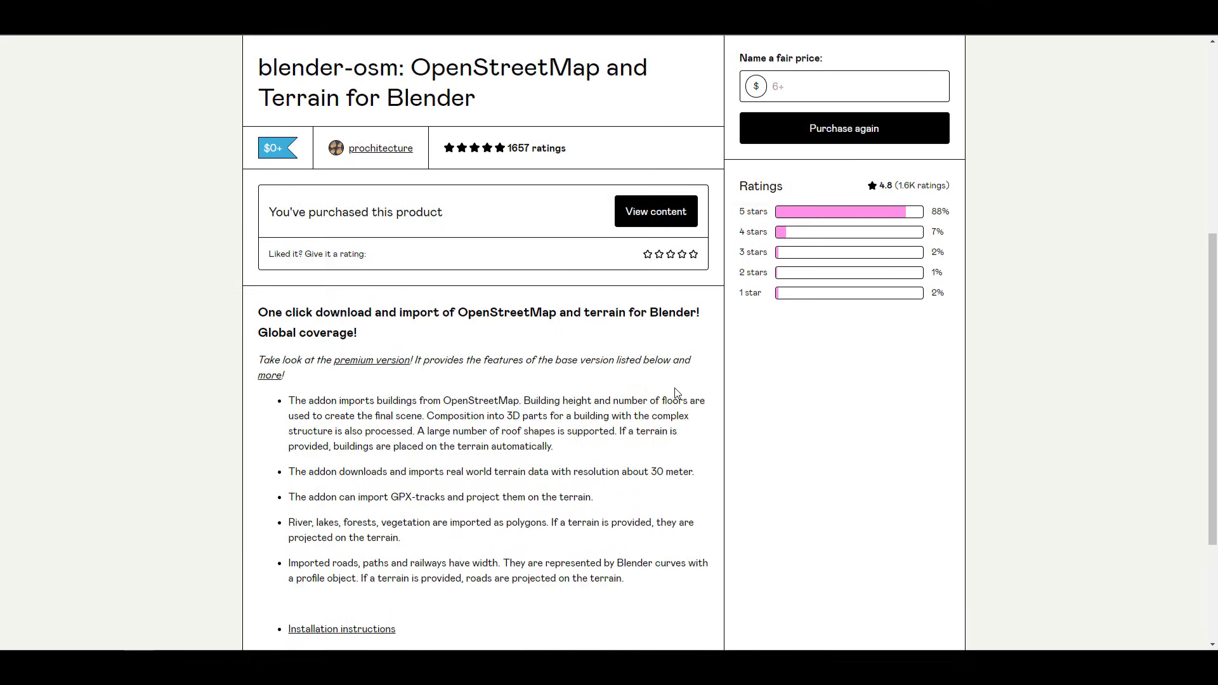
scroll(514, 358, up, 2)
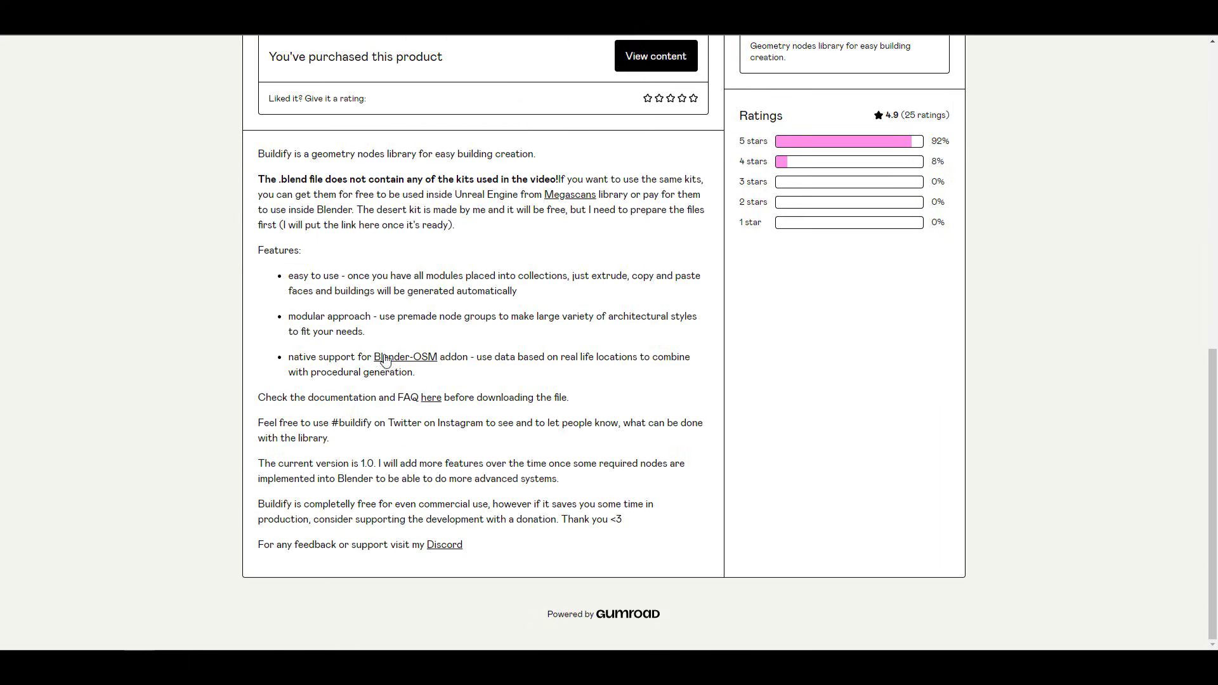
scroll(510, 416, up, 4)
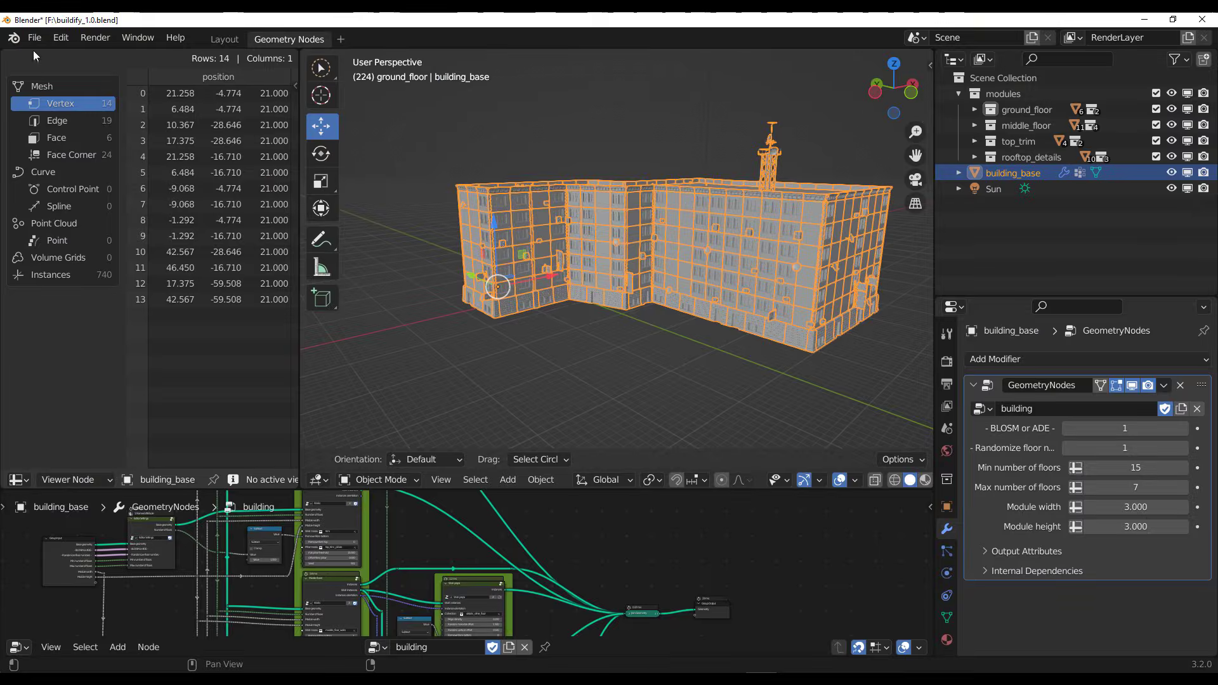
Start a new General file without saving changes and delete the default cube
click(34, 38)
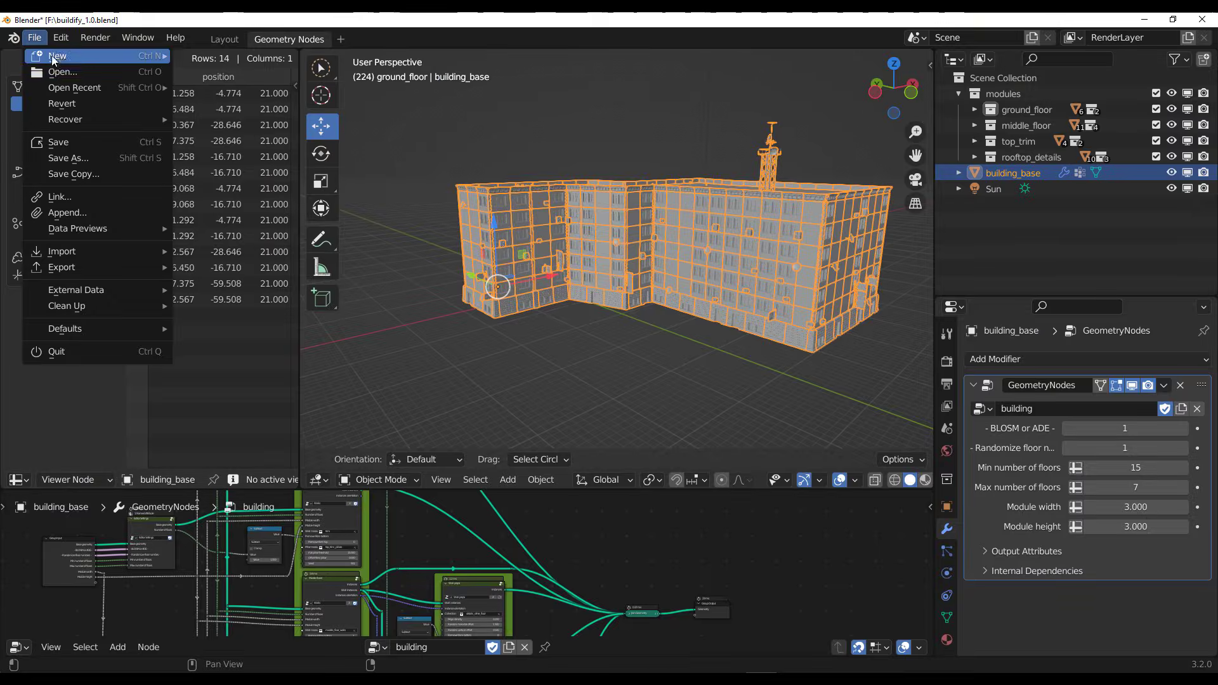
mouse_move(57, 57)
click(273, 56)
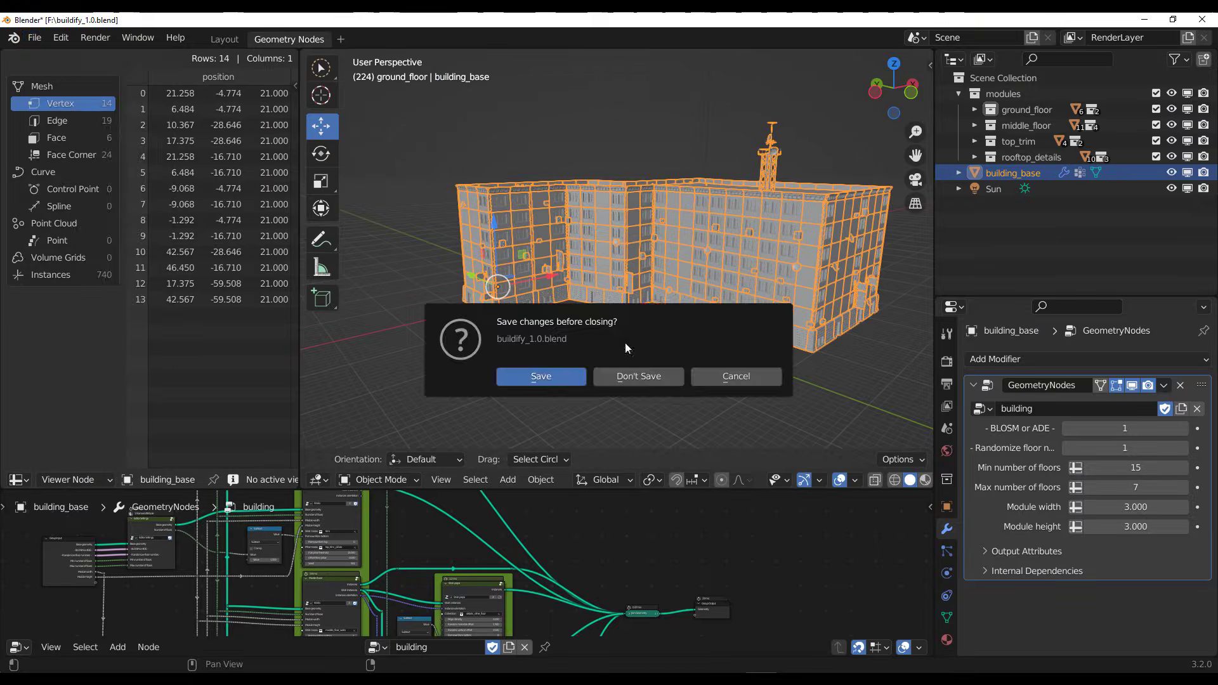
click(639, 376)
click(676, 385)
click(515, 356)
key(Delete)
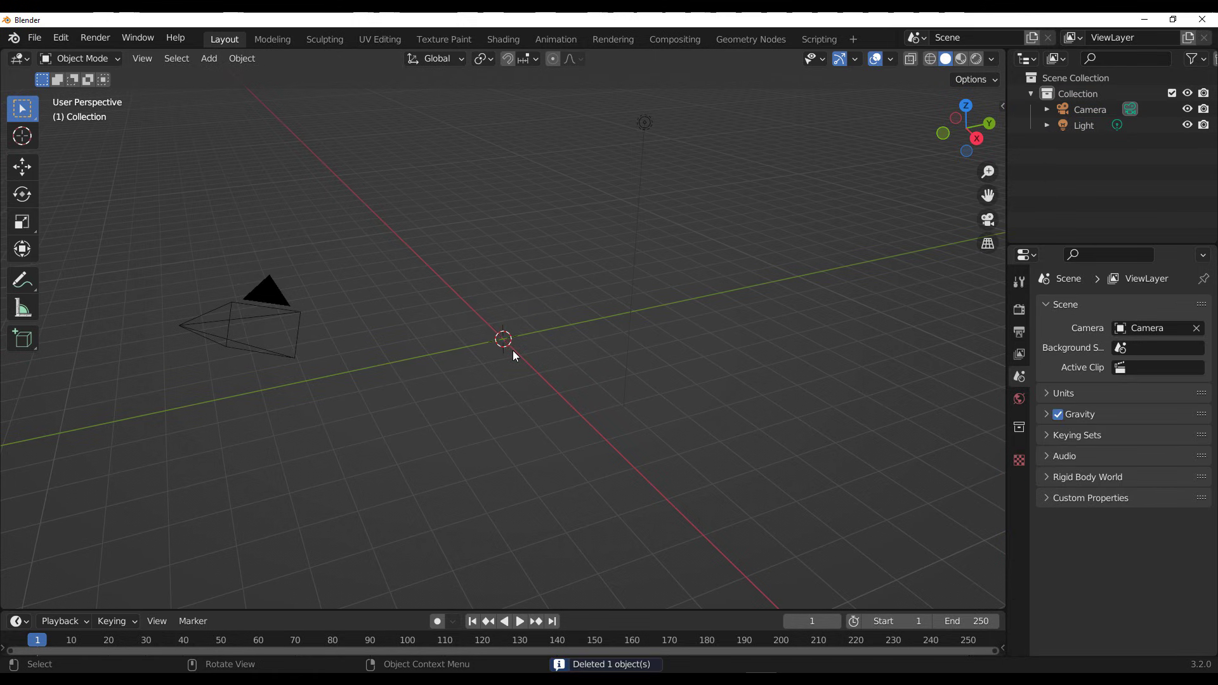
Search the add-ons for 'osm' to show blender-osm enabled, and save the preferences
click(61, 39)
click(125, 264)
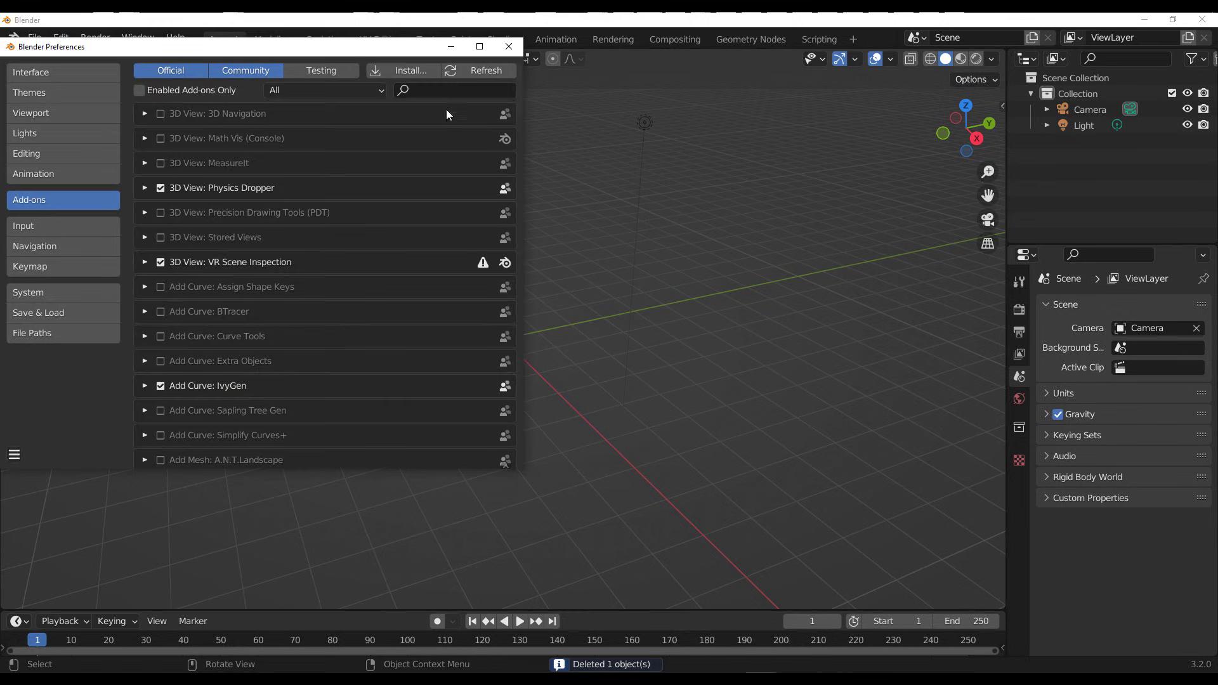
click(452, 90)
text(osm)
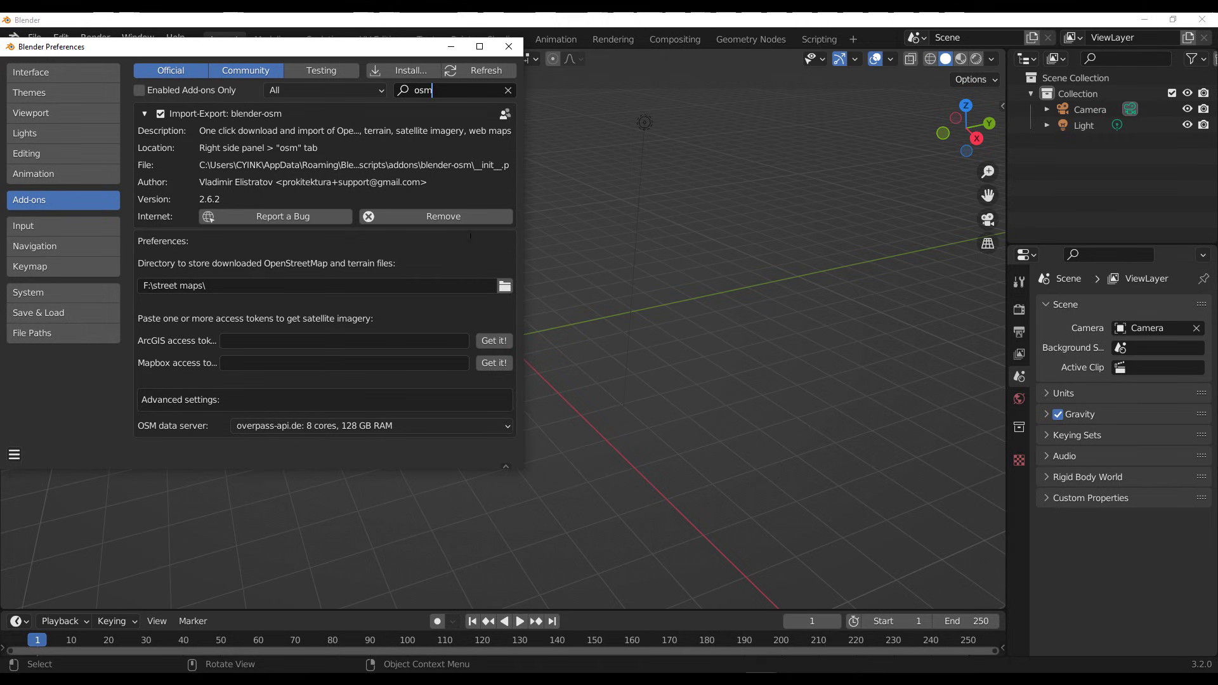
click(14, 455)
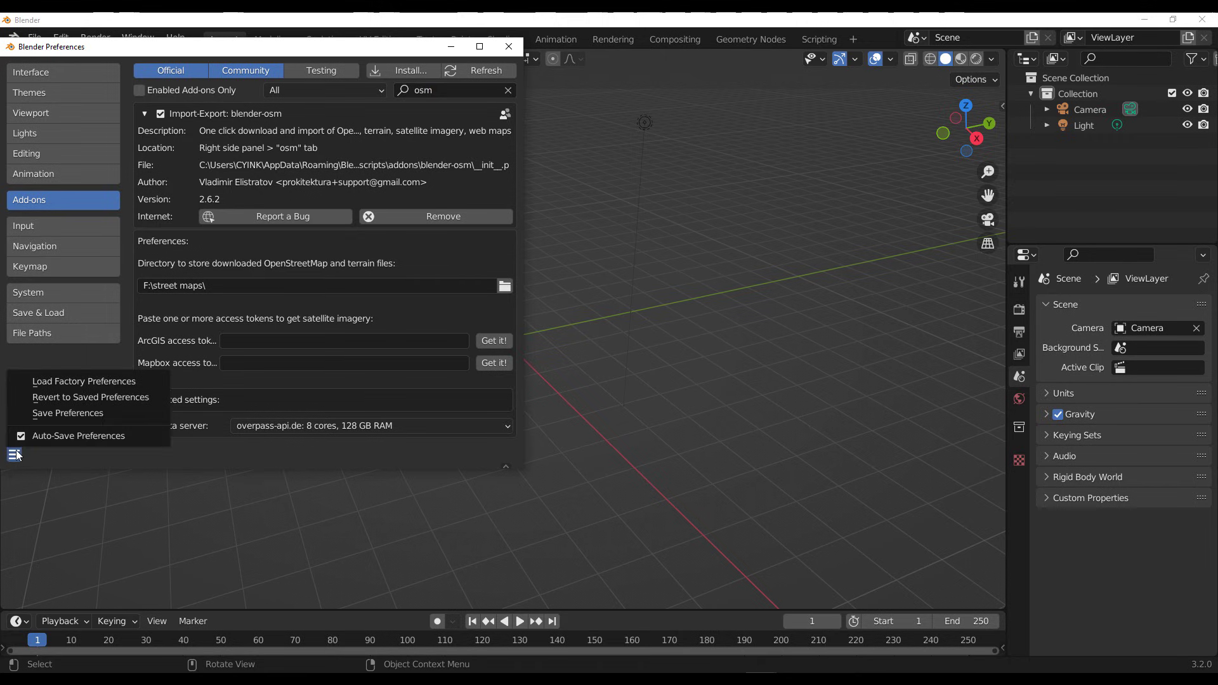
click(49, 414)
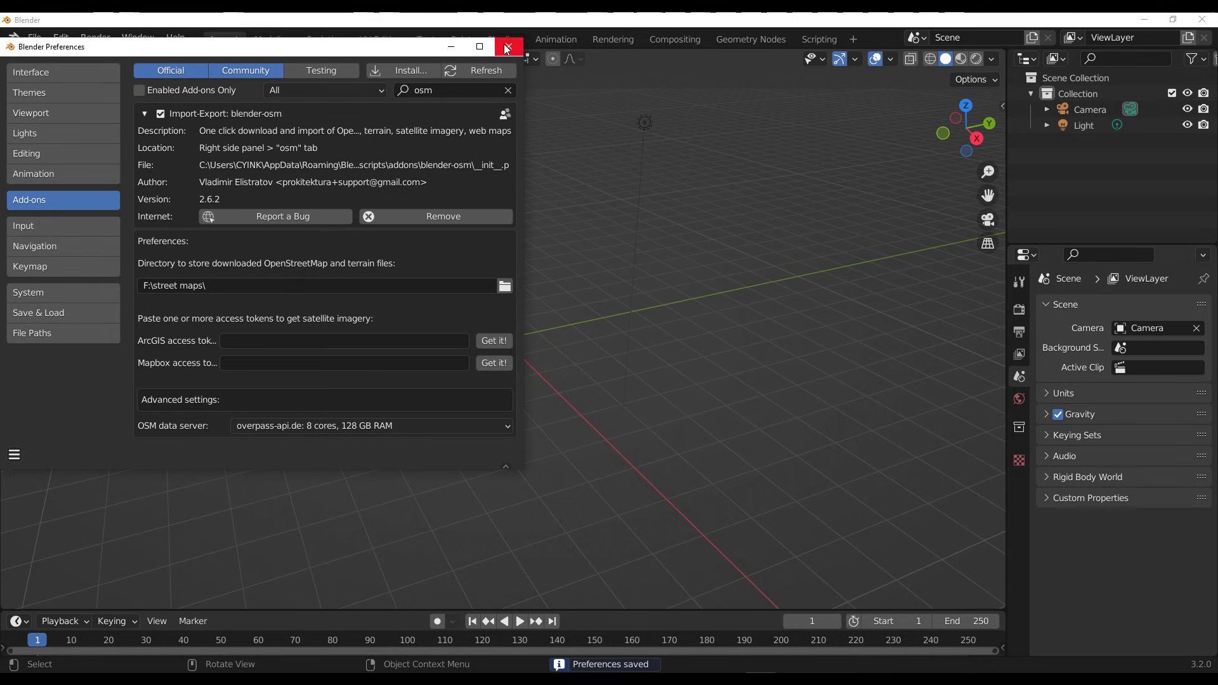
click(581, 349)
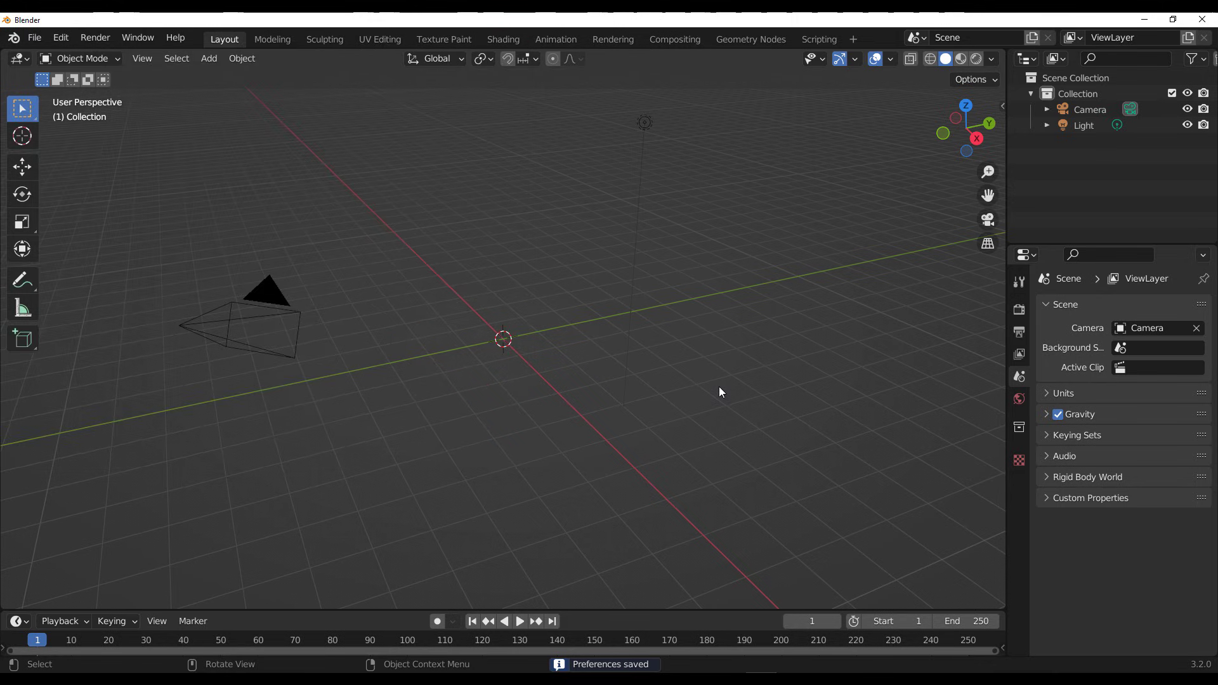
From the sidebar's osm tab, import the 51.3300–51.3372 by 12.3690–12.3798 map area
key(n)
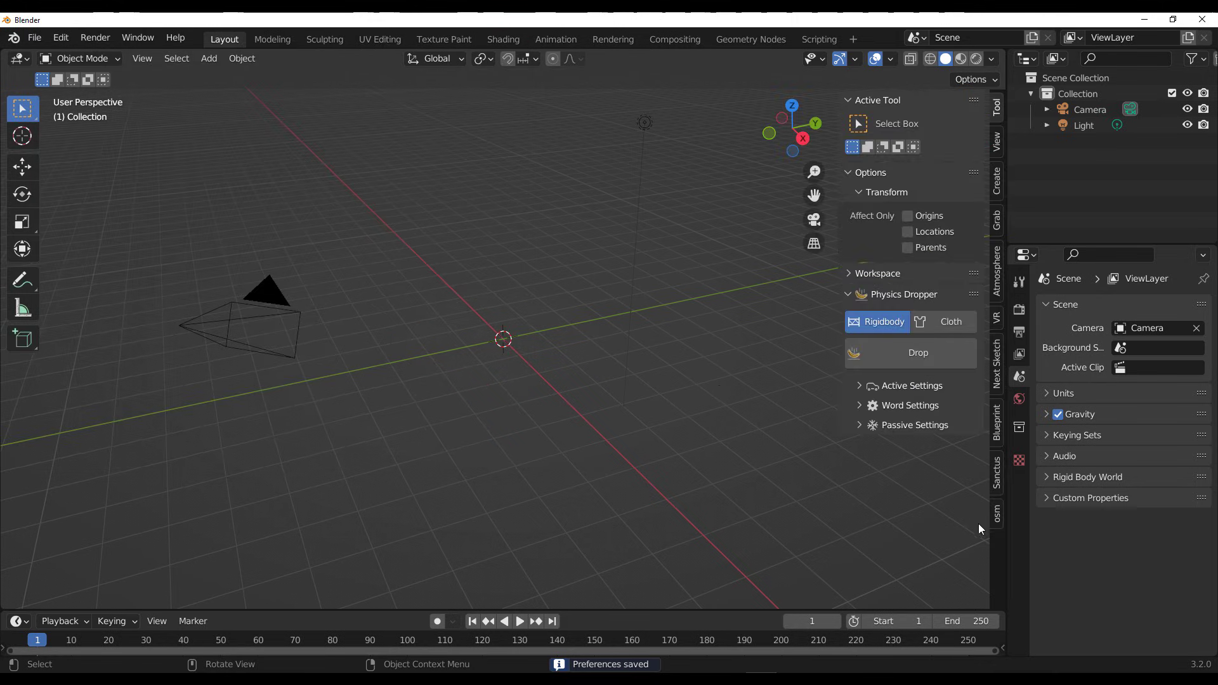
click(999, 519)
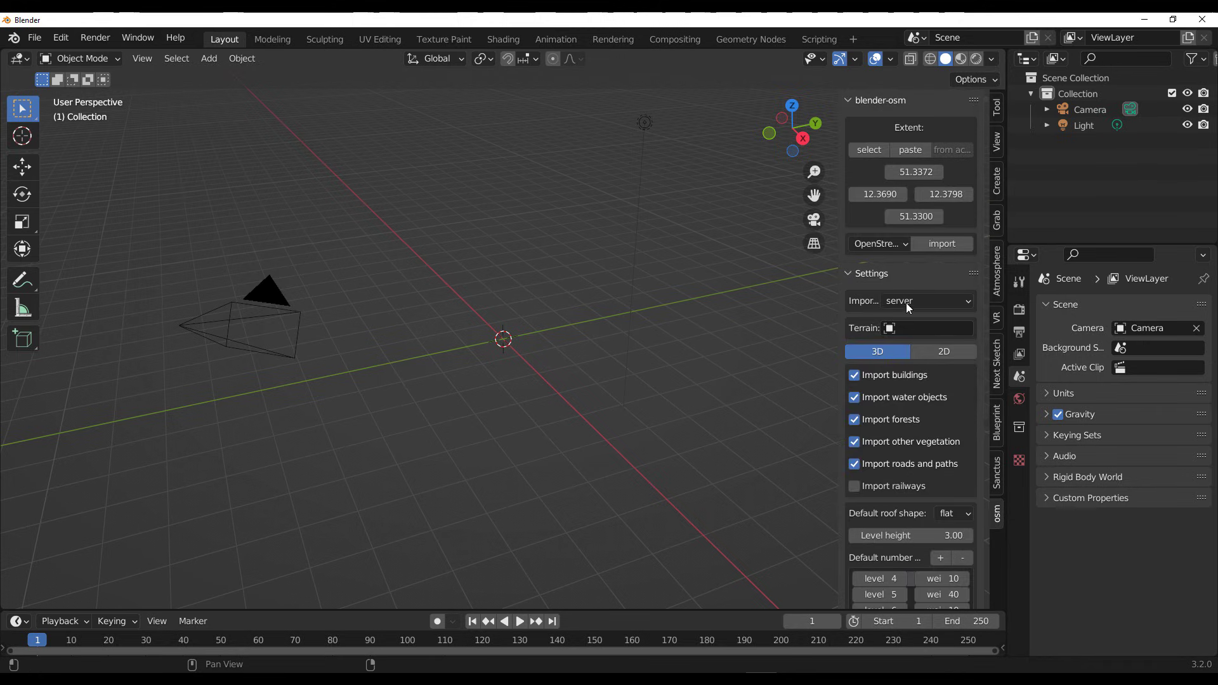
click(946, 245)
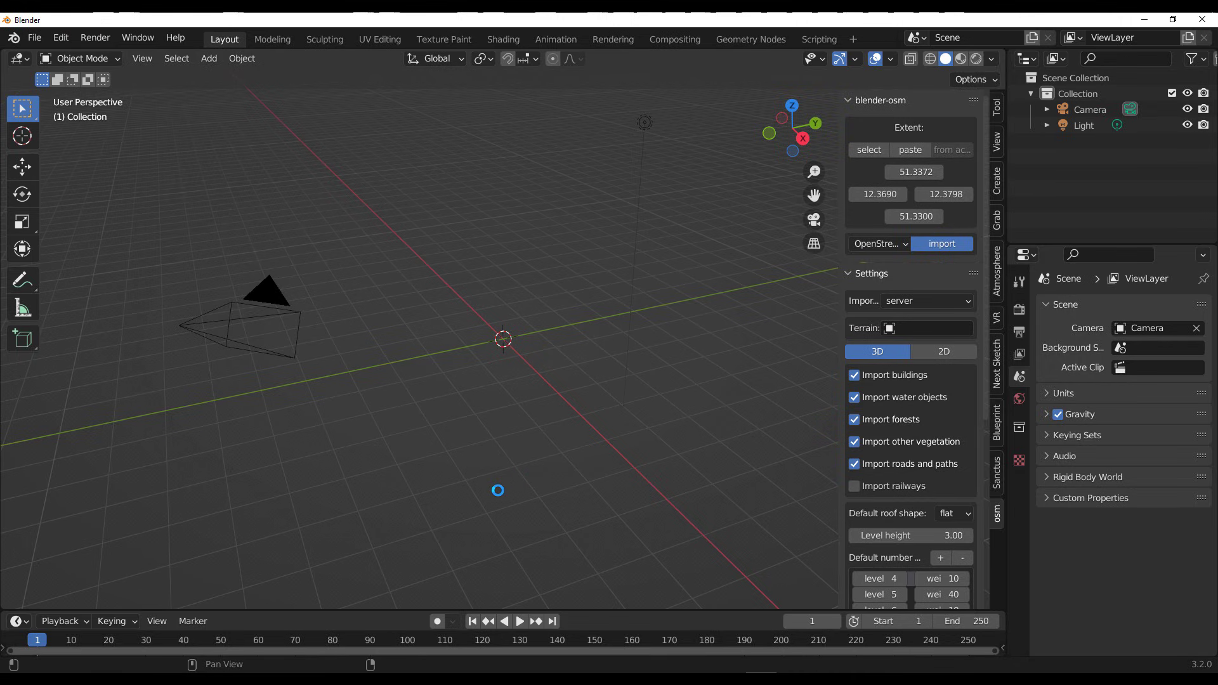
Orbit down over the imported block-building city, then start a new file
scroll(492, 425, down, 15)
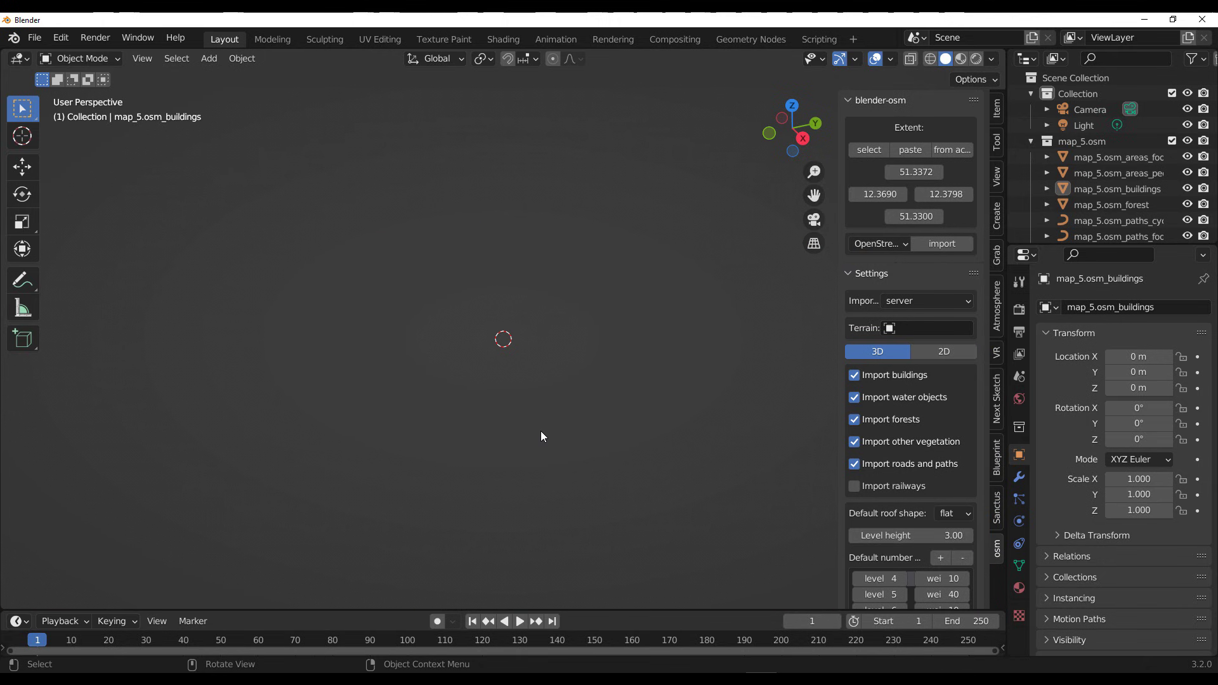
scroll(541, 437, up, 15)
middle_drag(583, 425, 570, 379)
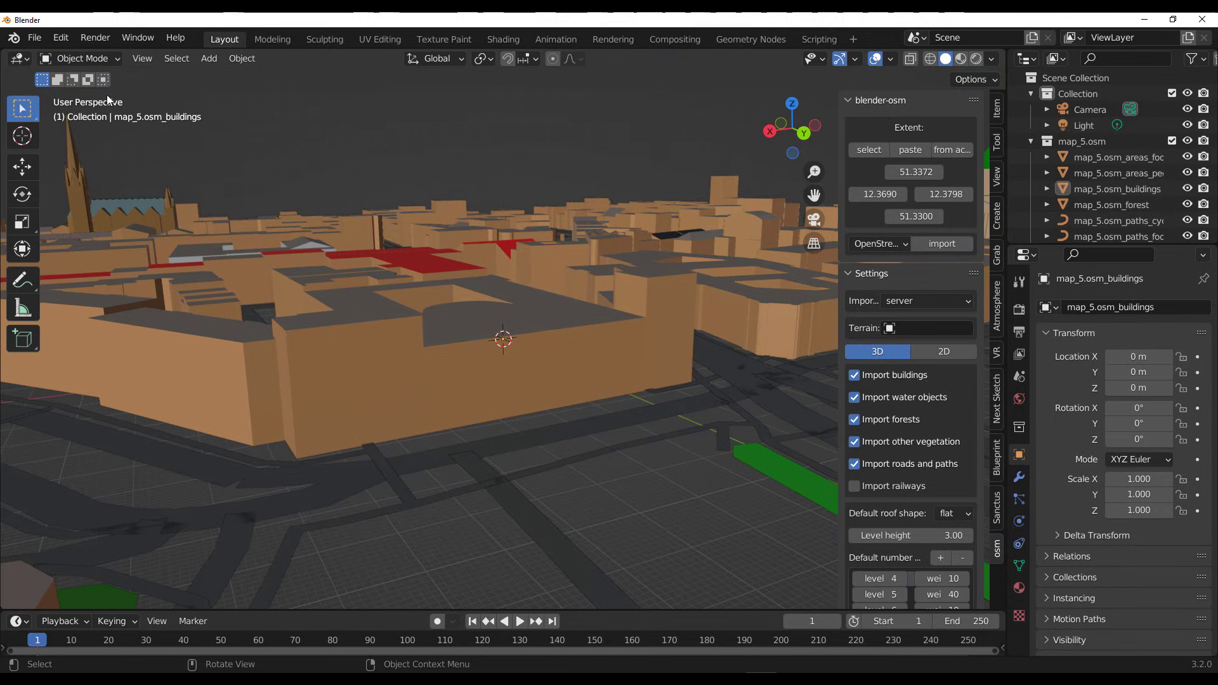
click(45, 39)
click(35, 38)
Start a new General file, discarding the imported city, and delete the default cube
mouse_move(86, 57)
click(231, 58)
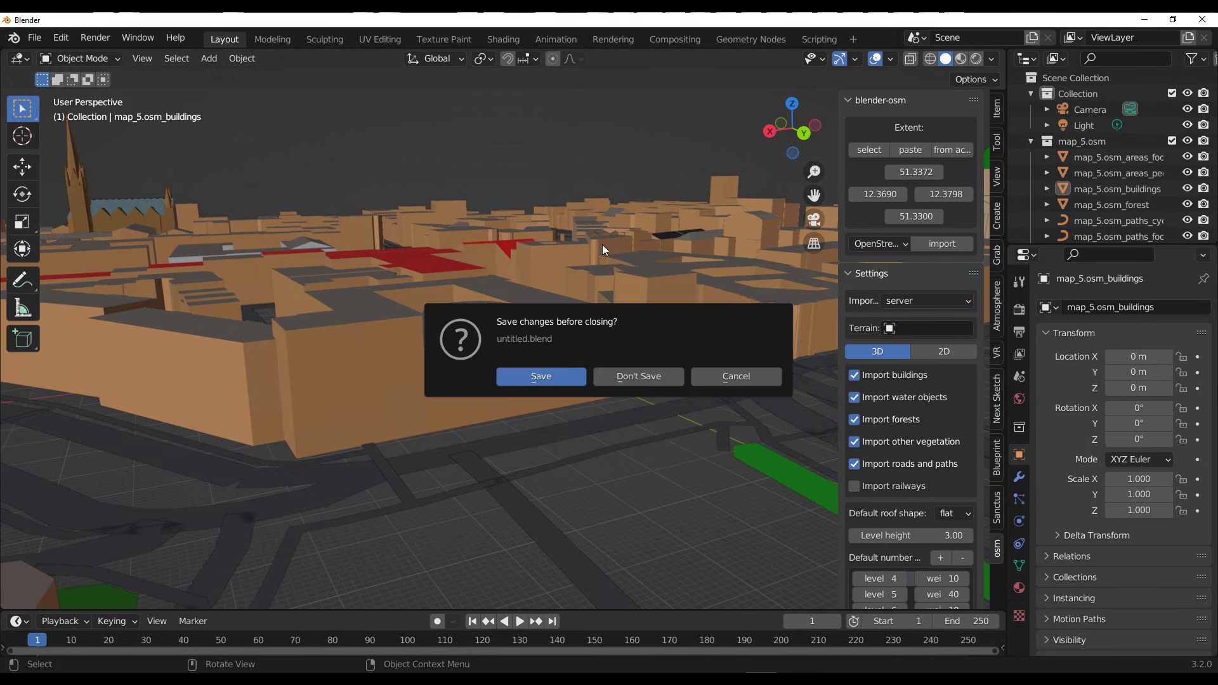
click(643, 379)
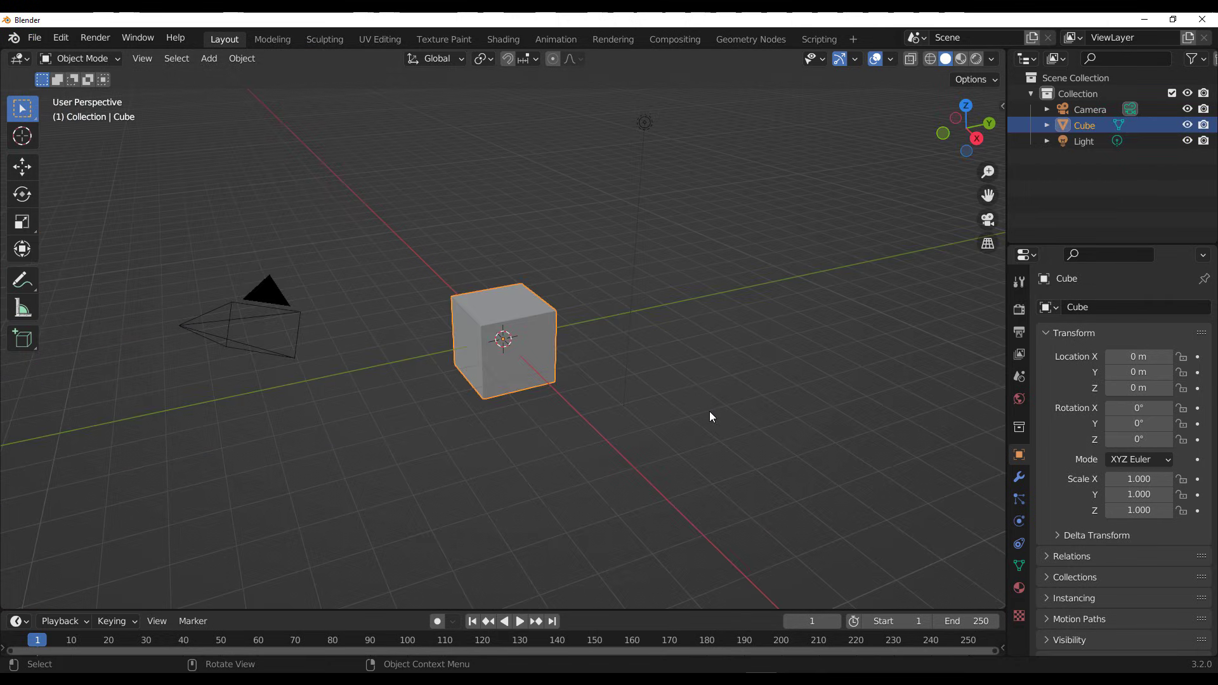
key(Delete)
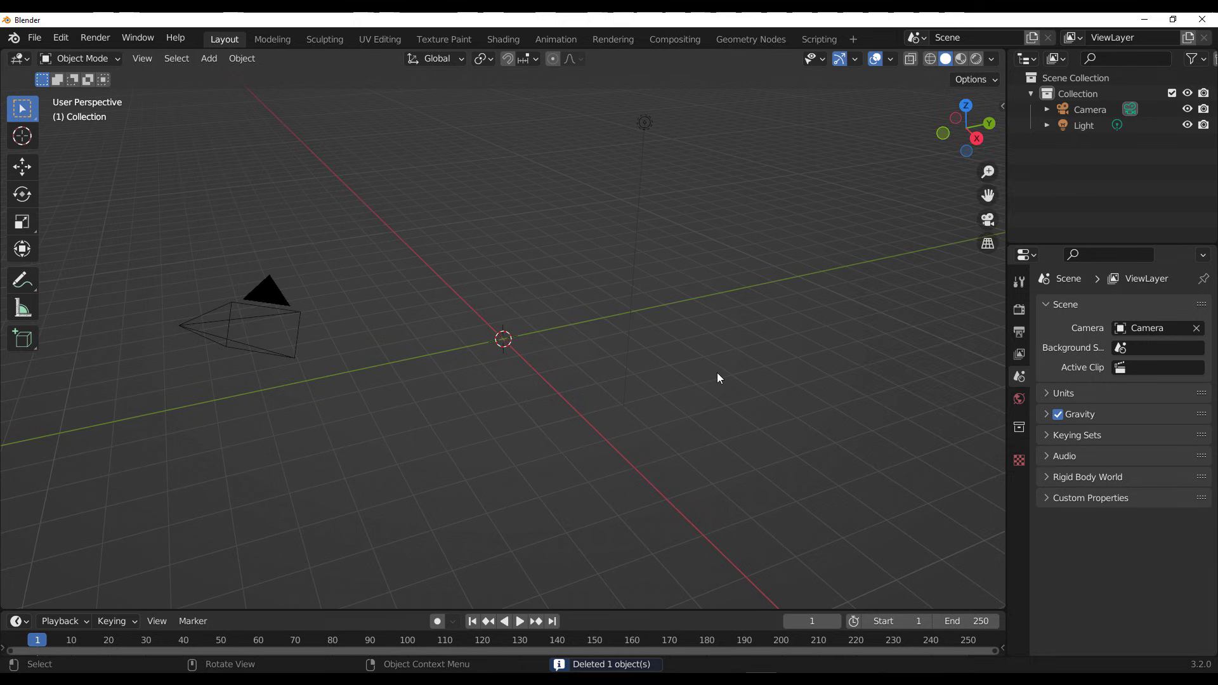
Import the map in 2D without forests, using the 'building' node group for Buildify buildings
key(n)
click(999, 522)
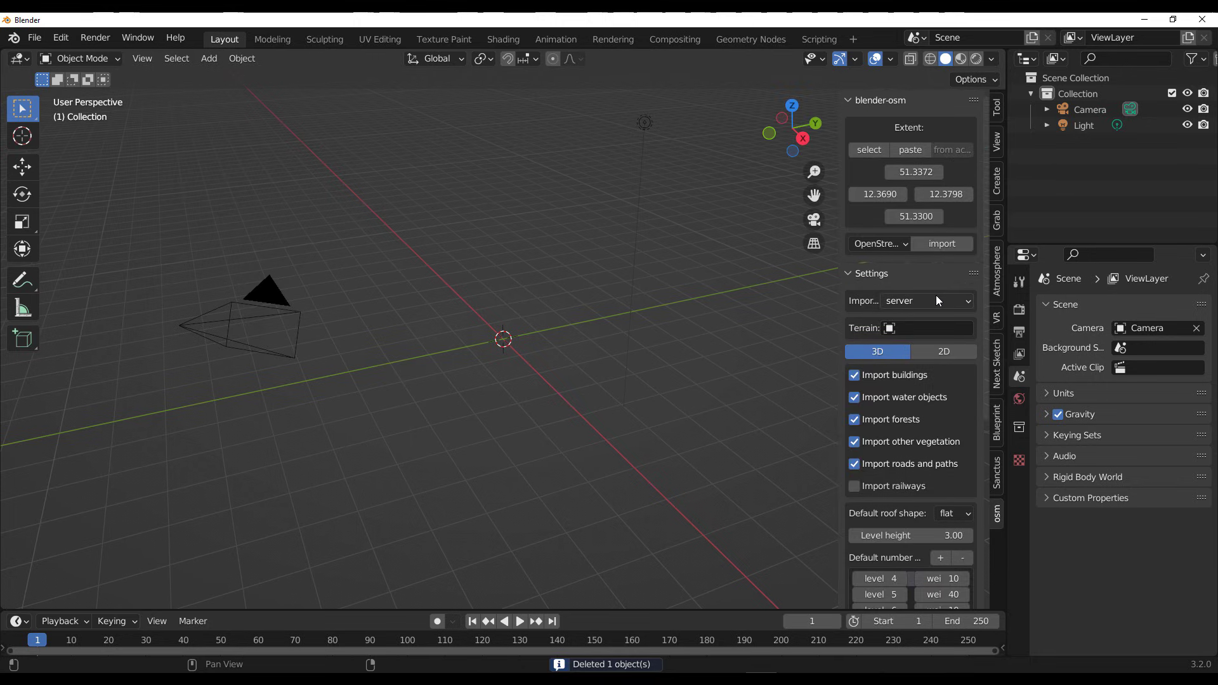
scroll(895, 281, down, 2)
scroll(894, 281, down, 2)
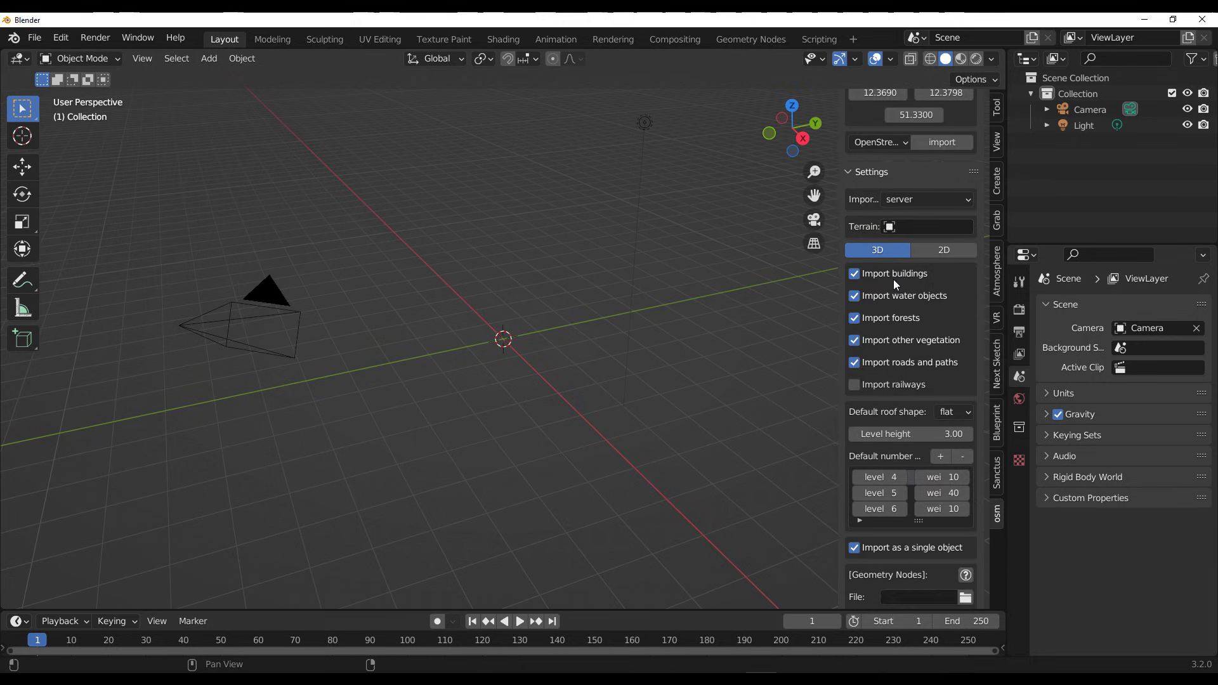
click(882, 322)
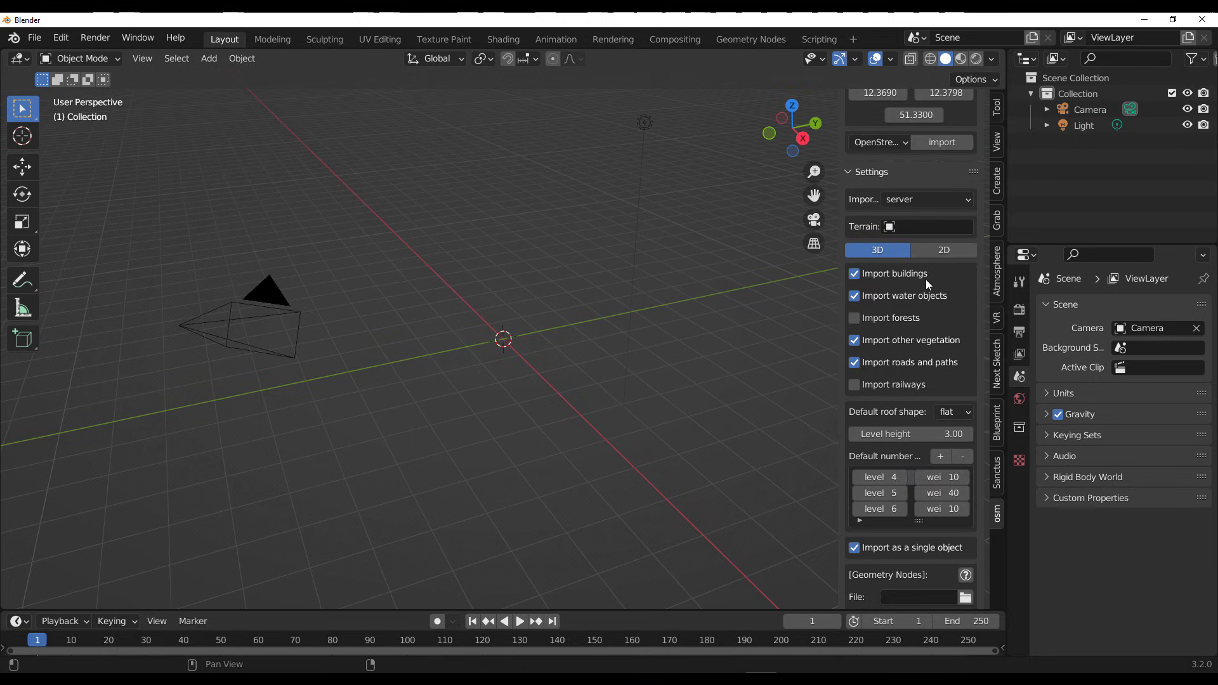
click(944, 250)
scroll(945, 389, down, 2)
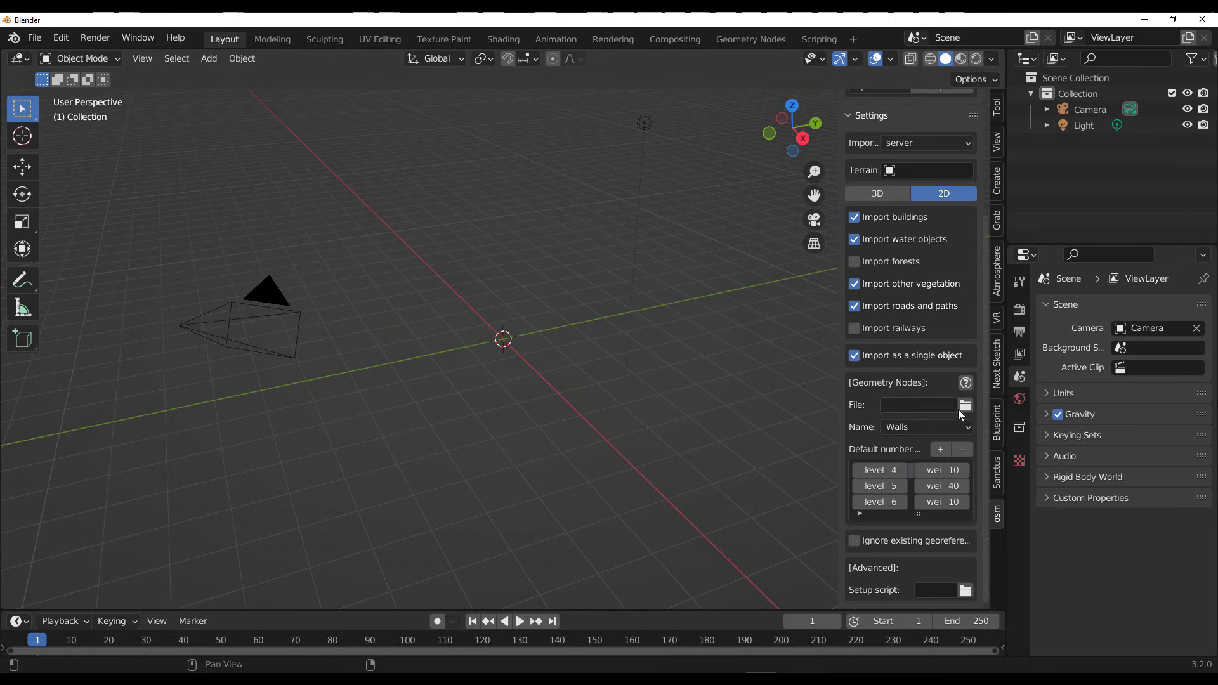
drag(842, 439, 753, 443)
click(890, 430)
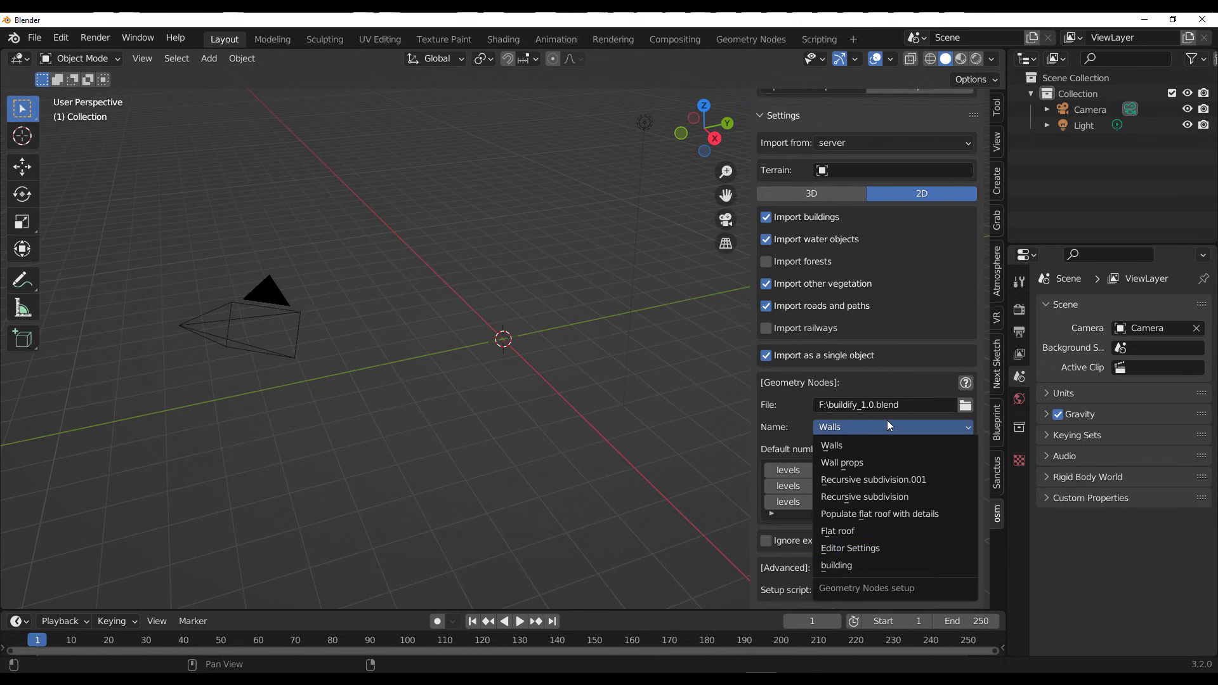
click(855, 565)
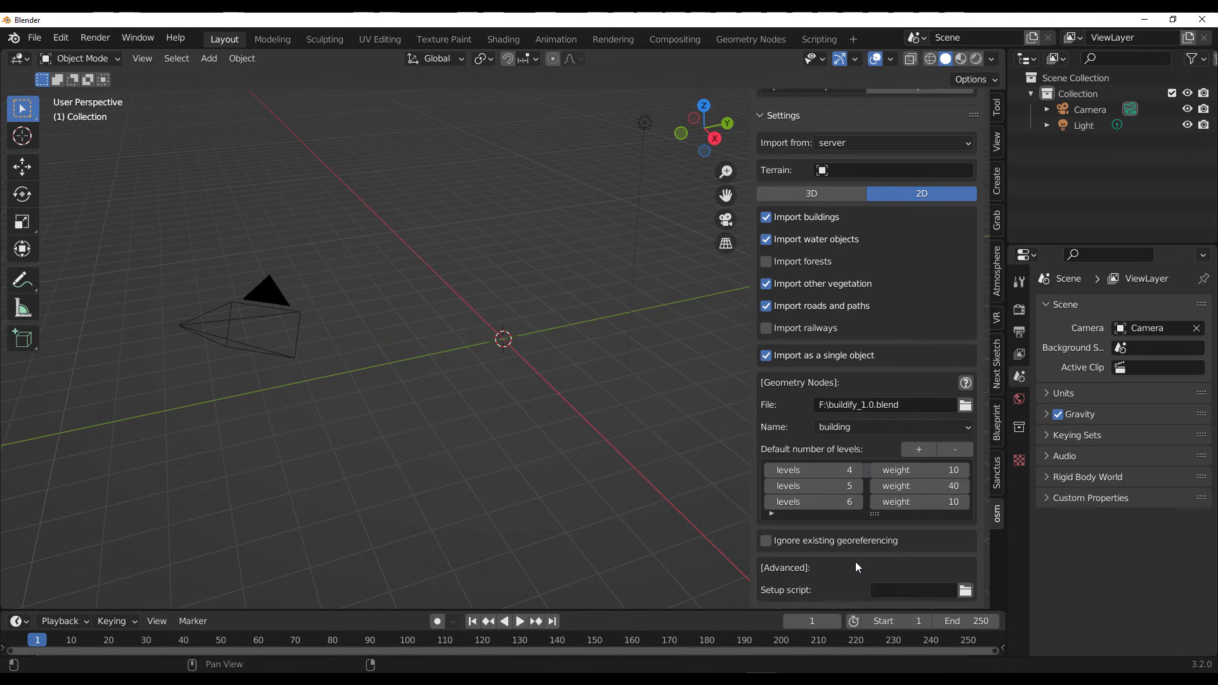
scroll(939, 422, up, 5)
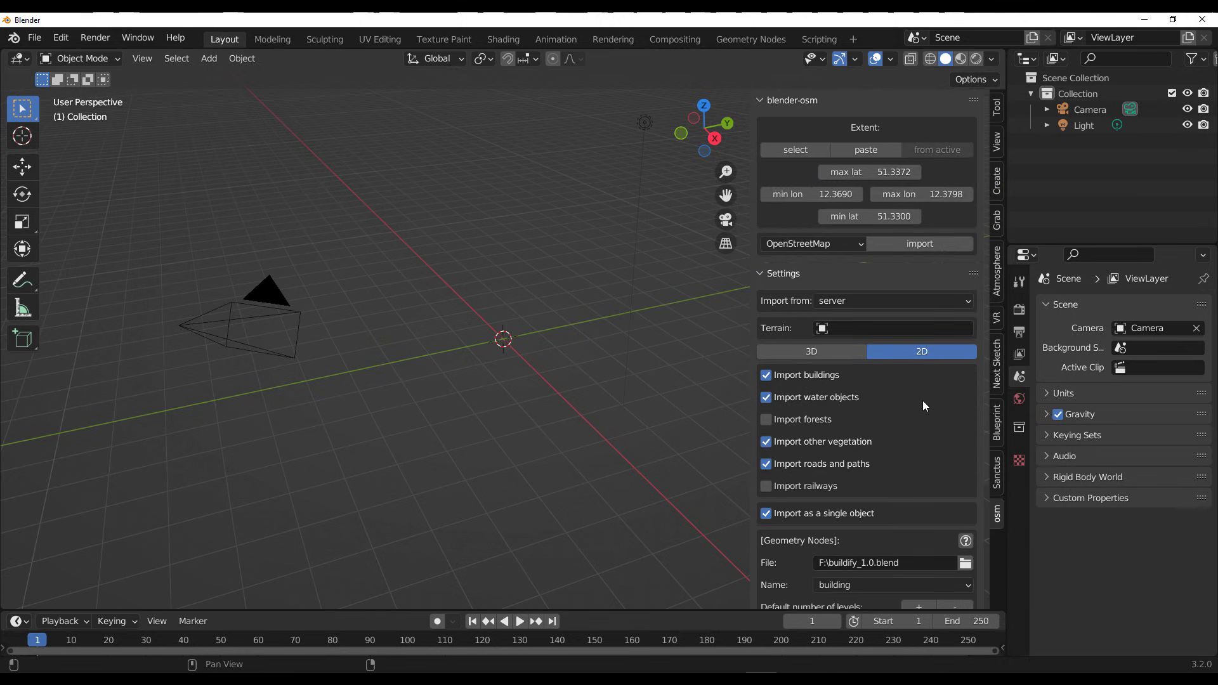
click(922, 245)
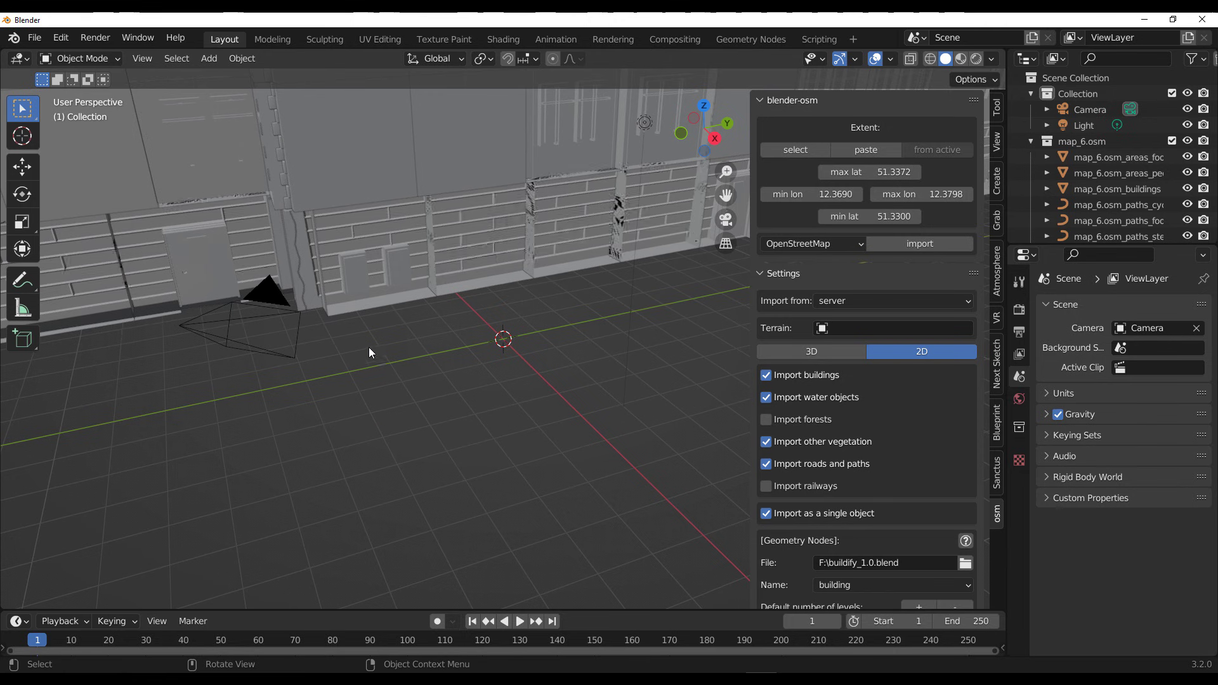
scroll(368, 342, down, 5)
scroll(370, 341, down, 6)
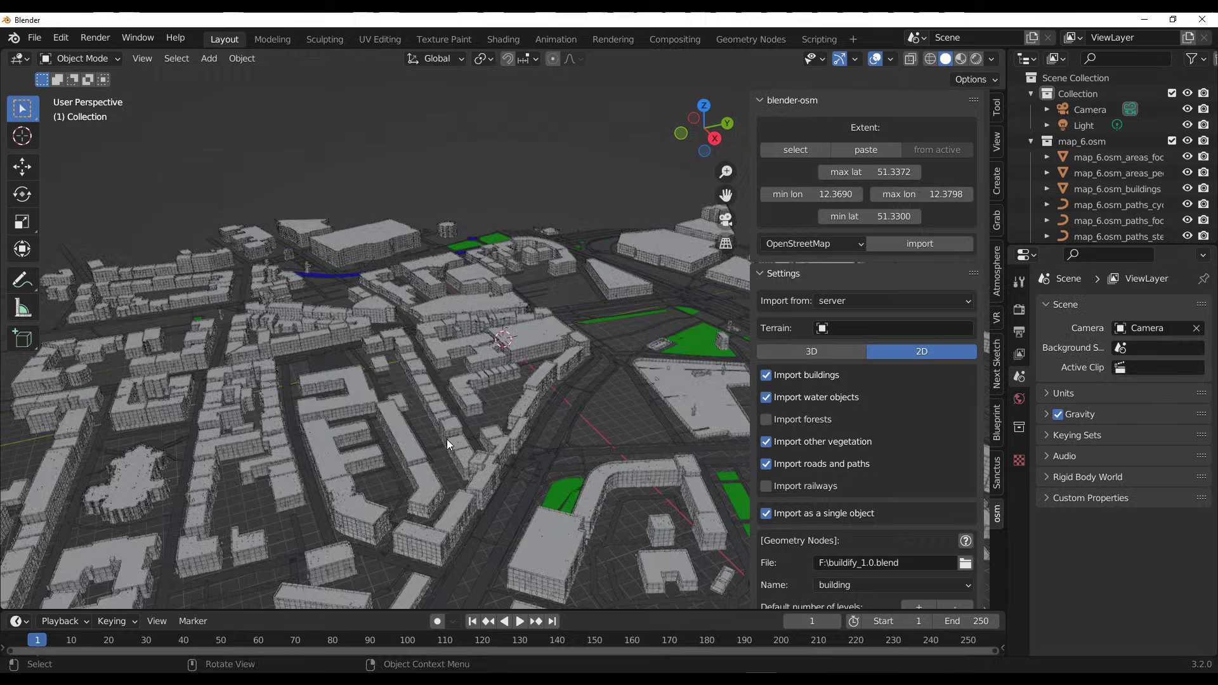
middle_drag(447, 439, 375, 398)
scroll(345, 398, up, 6)
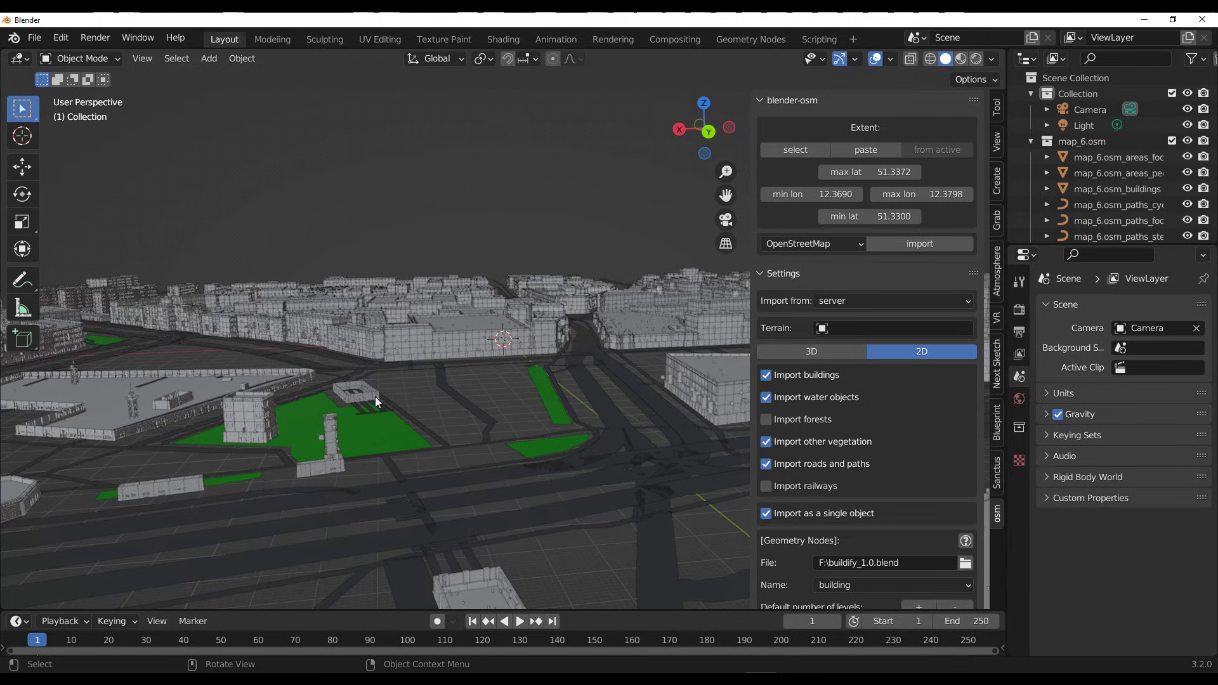
scroll(381, 400, up, 4)
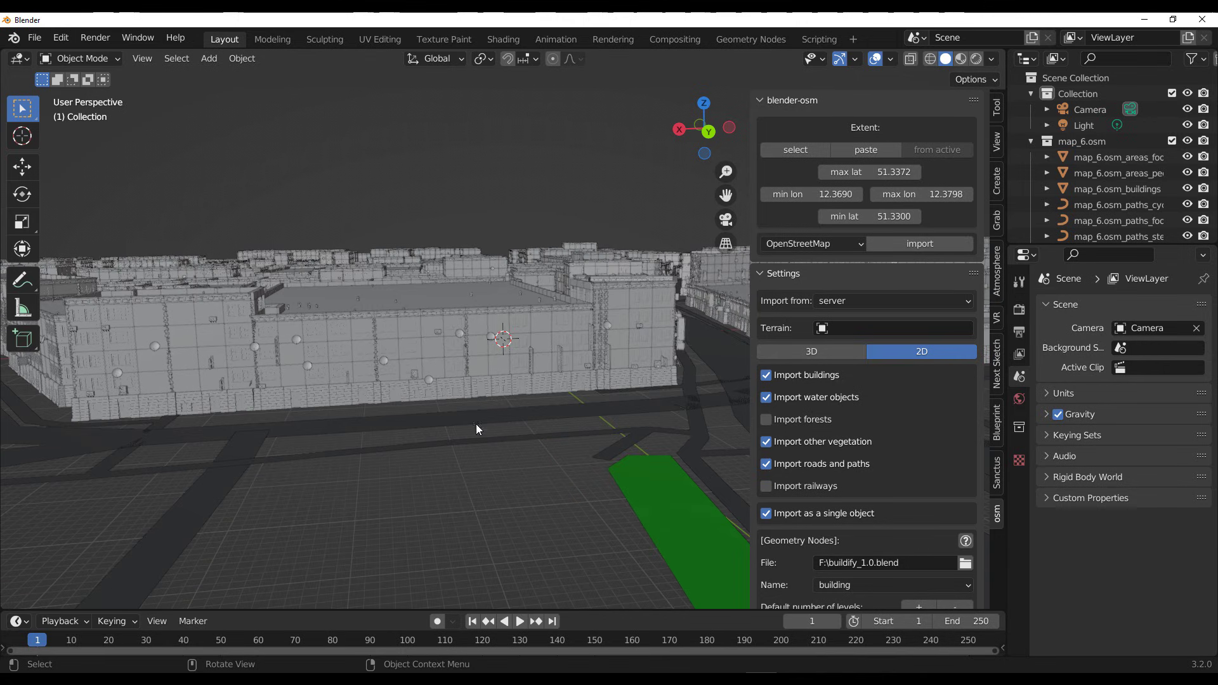
scroll(489, 388, up, 3)
scroll(571, 265, up, 3)
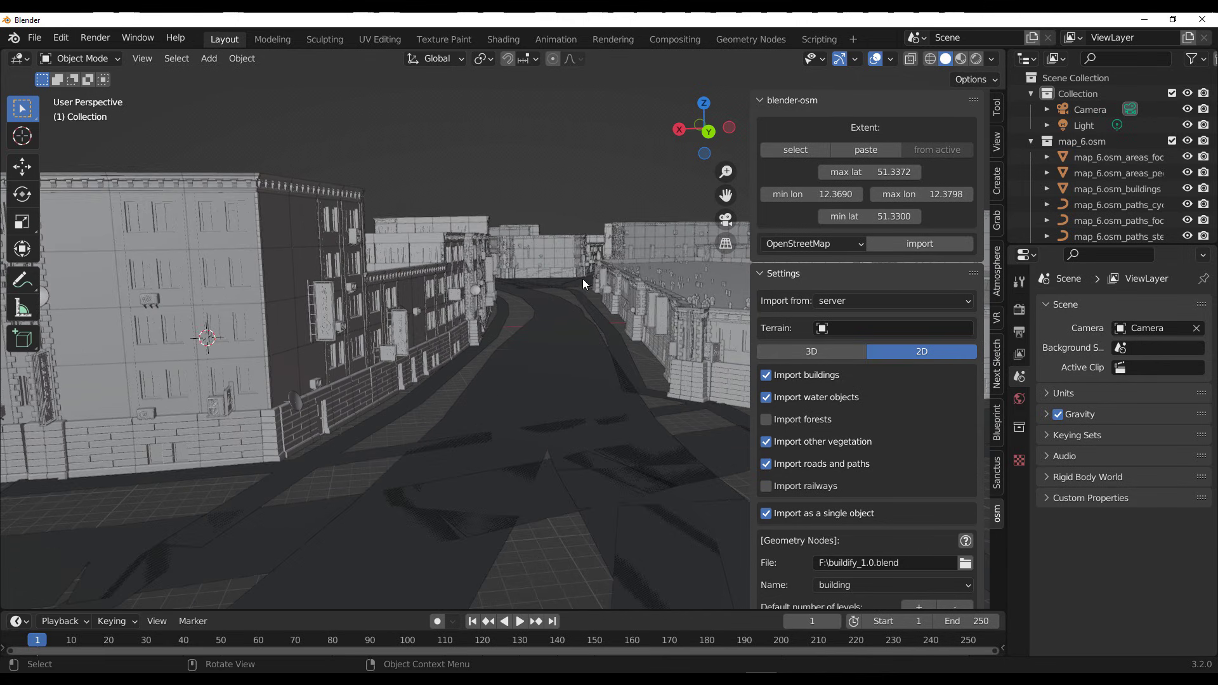
middle_drag(583, 280, 494, 359)
middle_drag(355, 353, 583, 307)
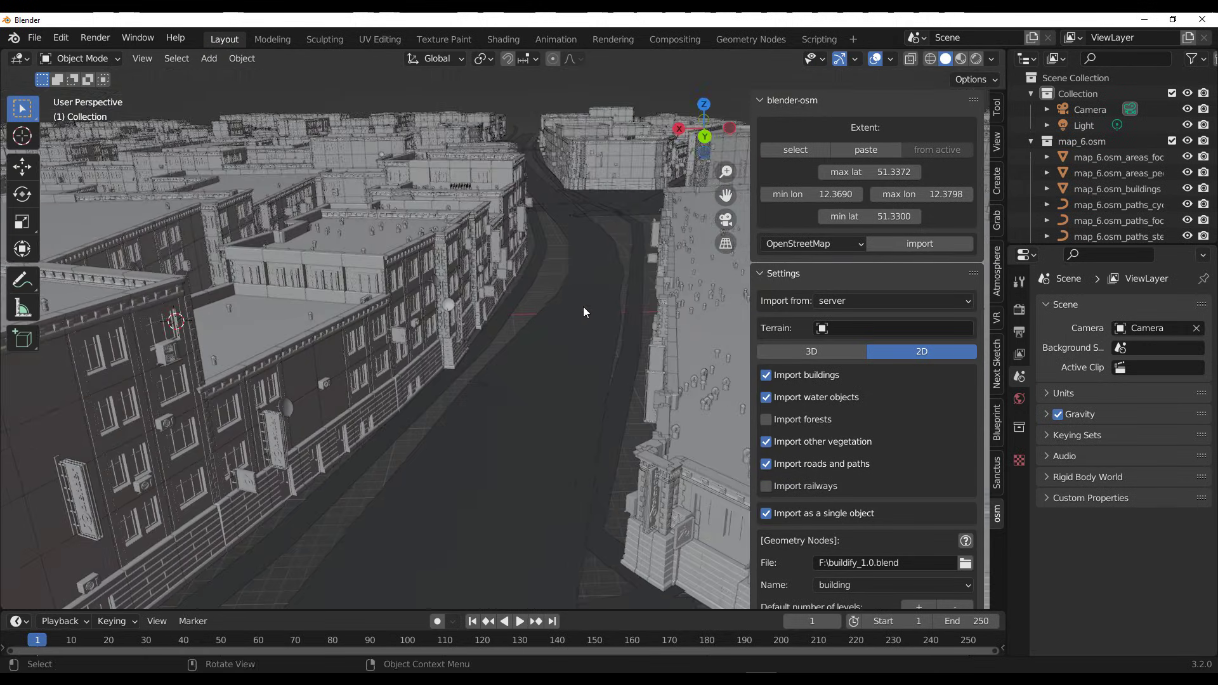
scroll(538, 321, down, 5)
scroll(538, 321, down, 6)
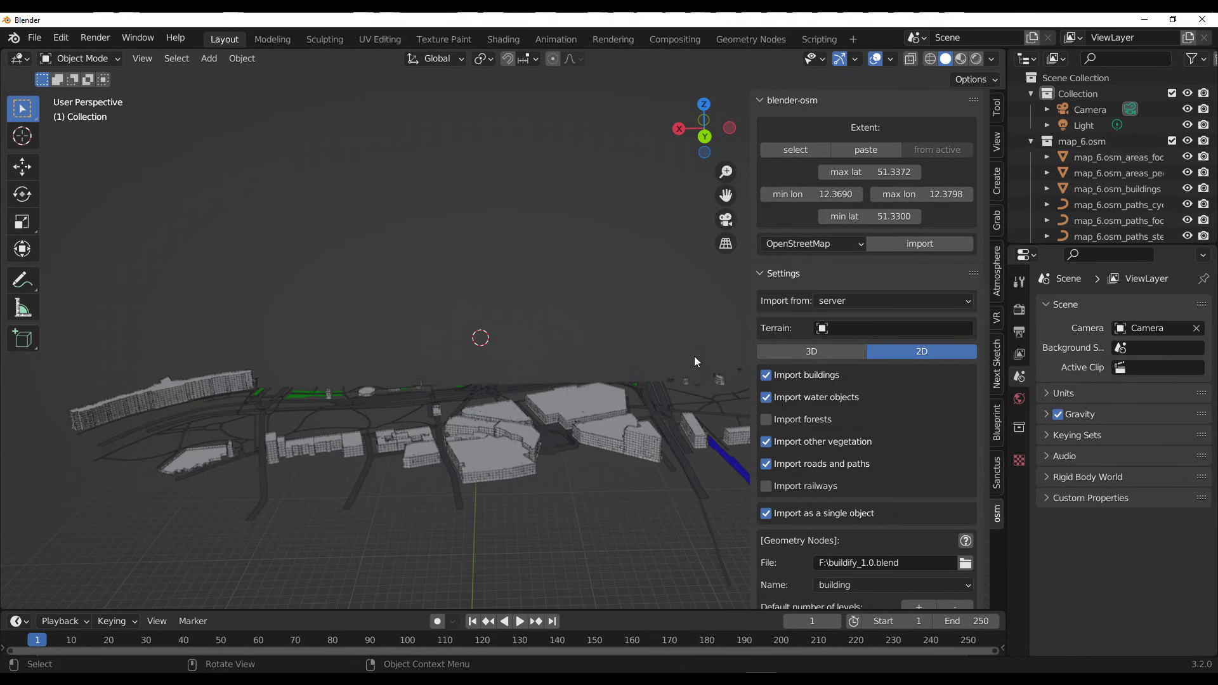
Set the viewport's View clip end to 10000 m
click(999, 145)
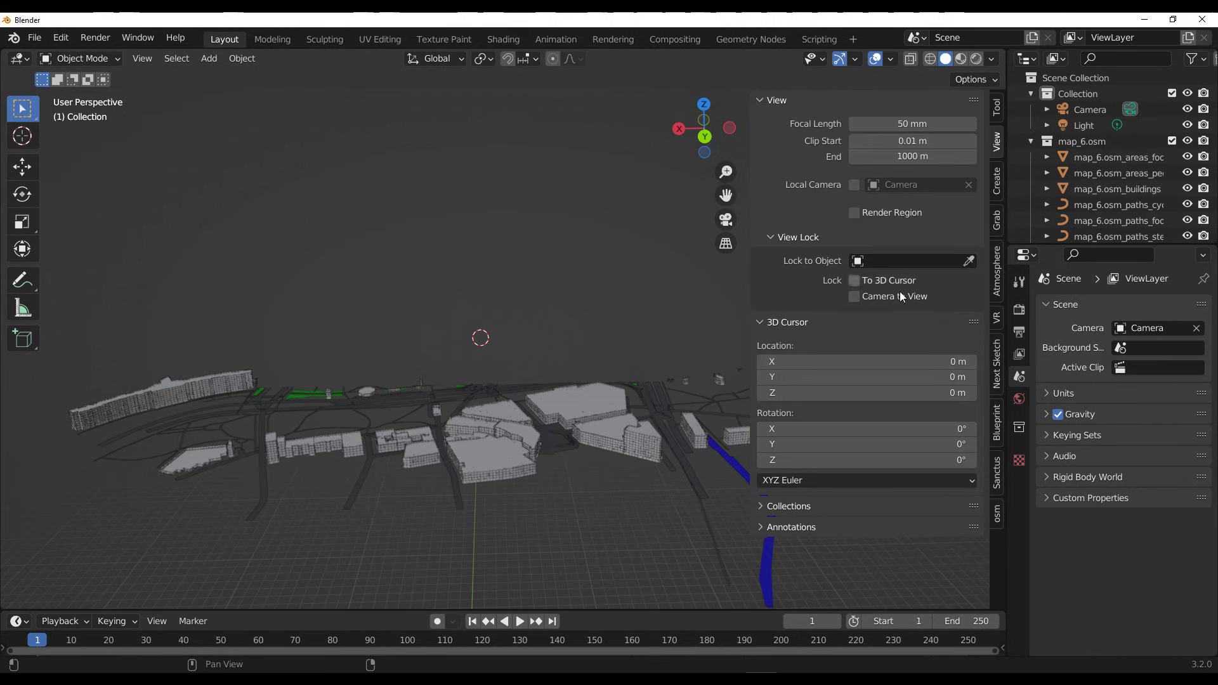
click(888, 159)
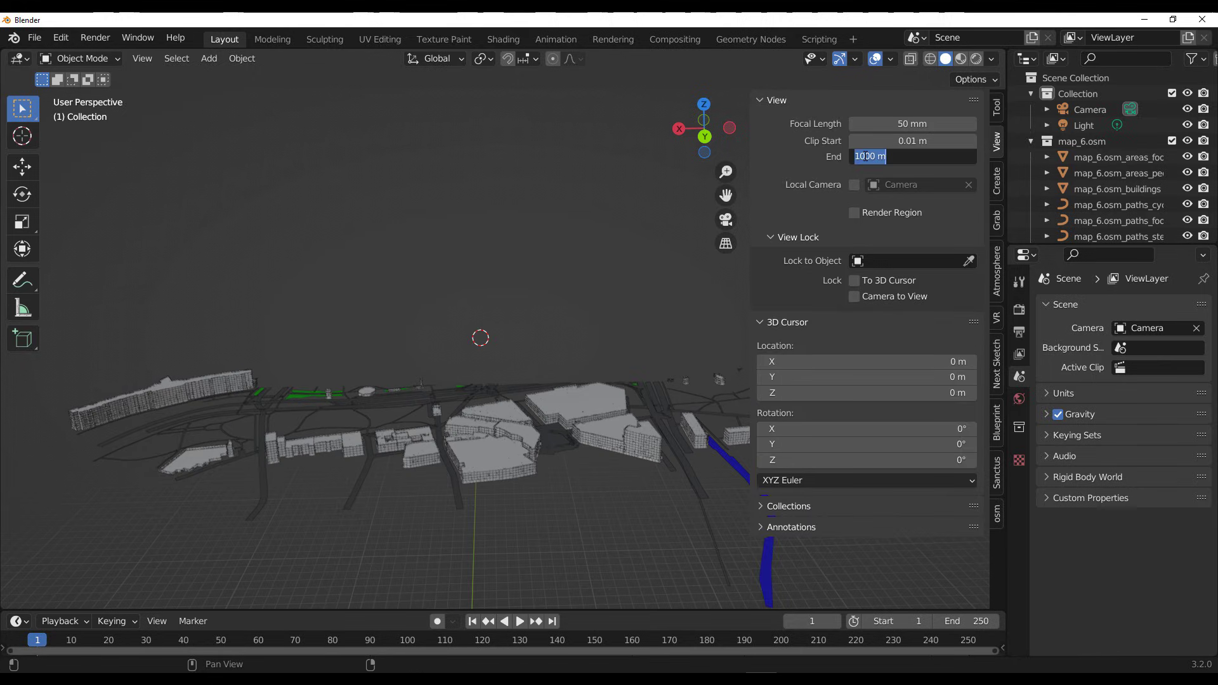
key(Return)
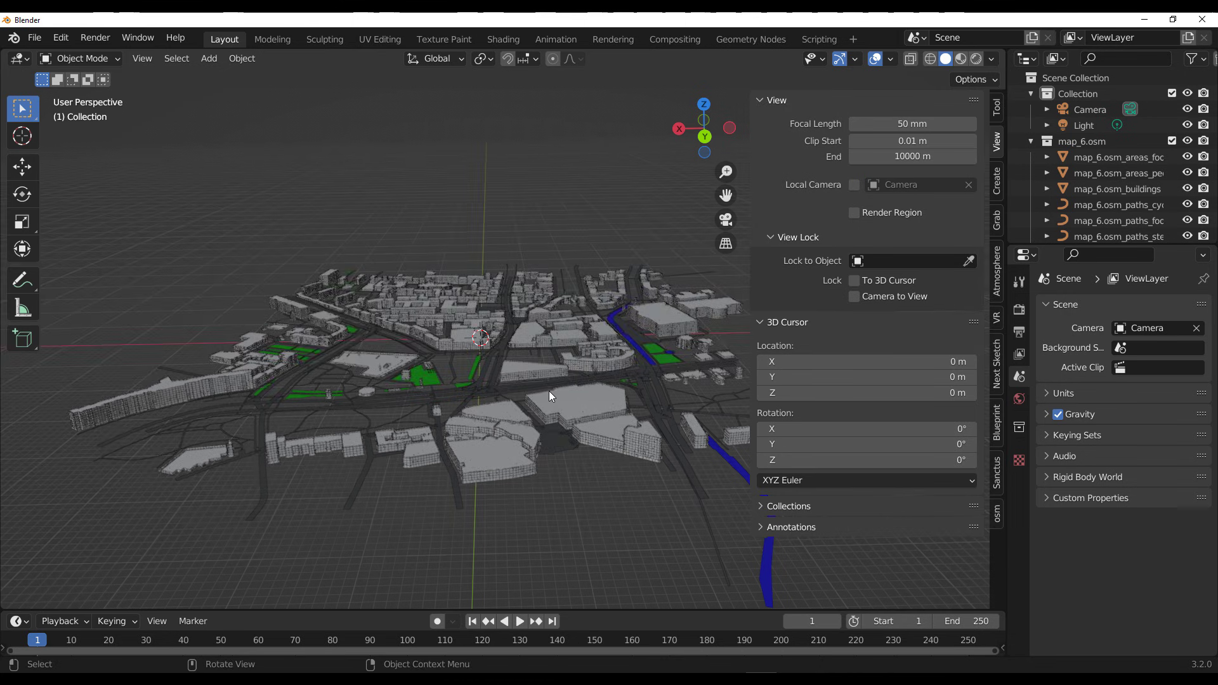
scroll(470, 318, up, 3)
middle_drag(444, 304, 497, 329)
Add a plane and scale it up to 546.679 so it covers the whole city
key(shift+a)
mouse_move(480, 311)
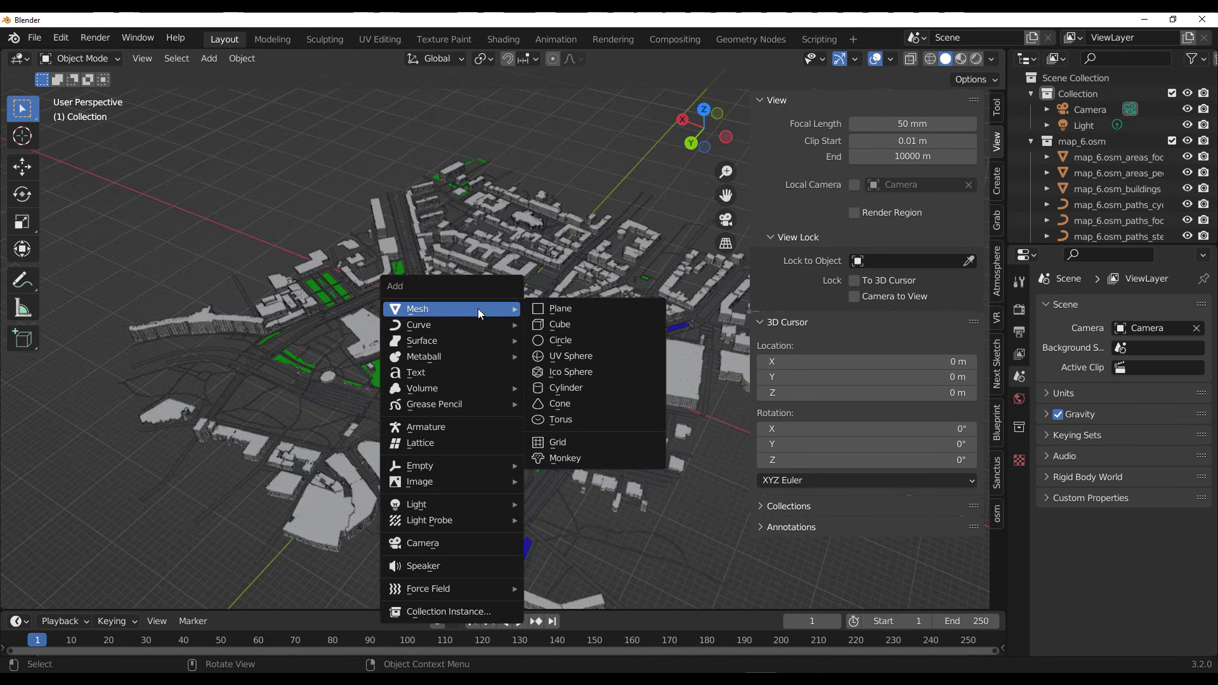
click(580, 308)
key(s)
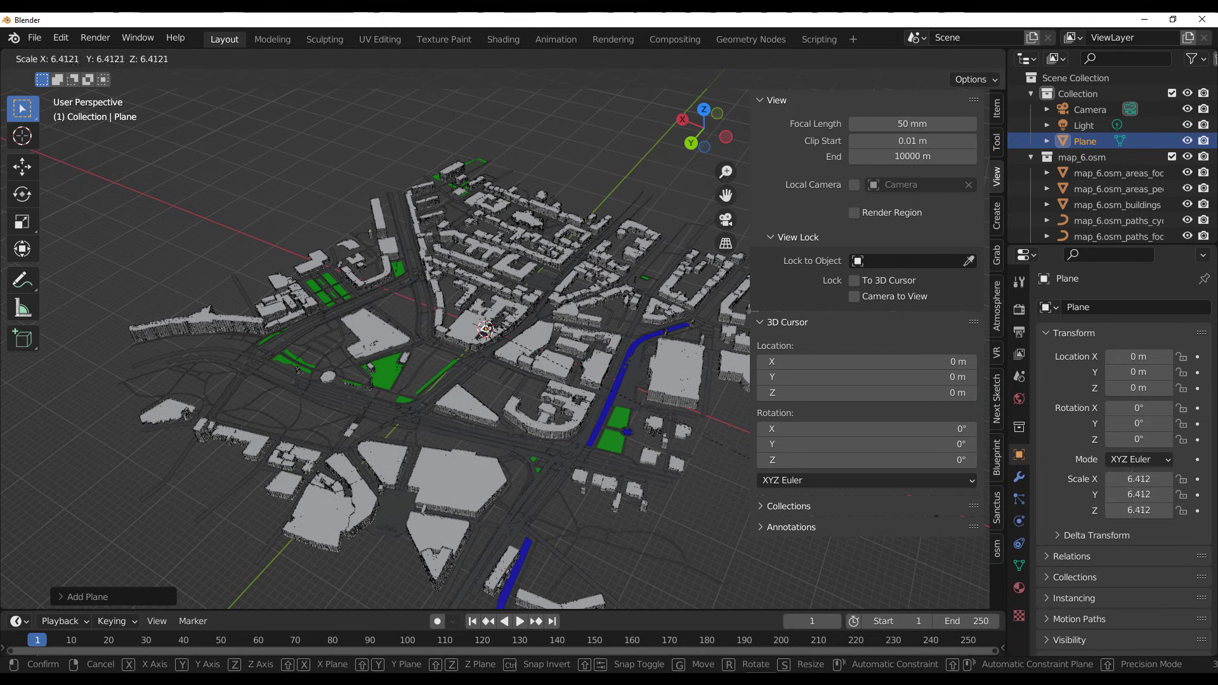
key(Return)
key(s)
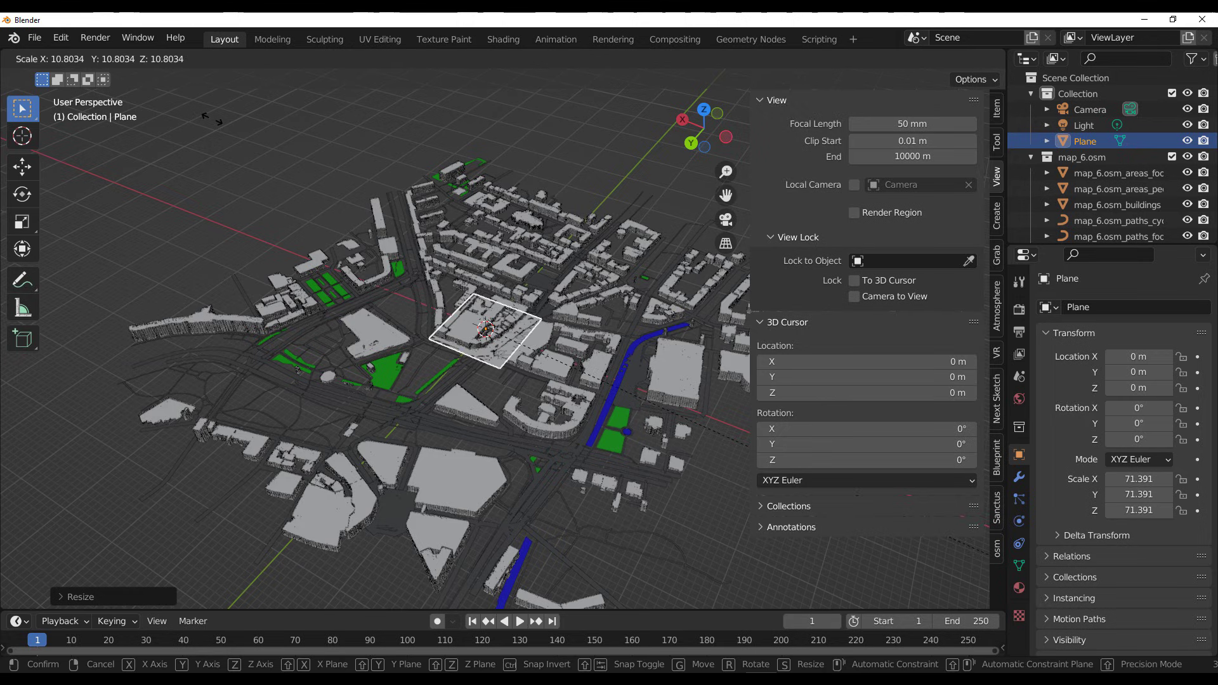
click(216, 133)
key(s)
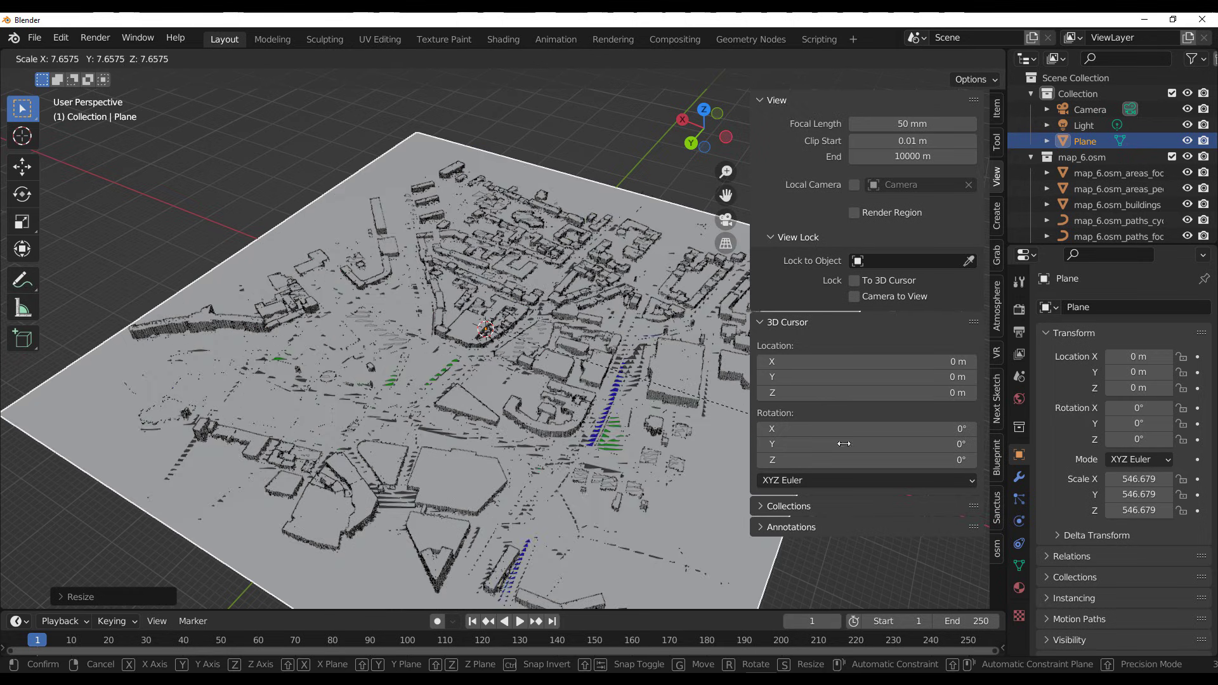
click(506, 371)
mouse_move(506, 372)
middle_down()
mouse_move(501, 361)
mouse_move(491, 375)
middle_up()
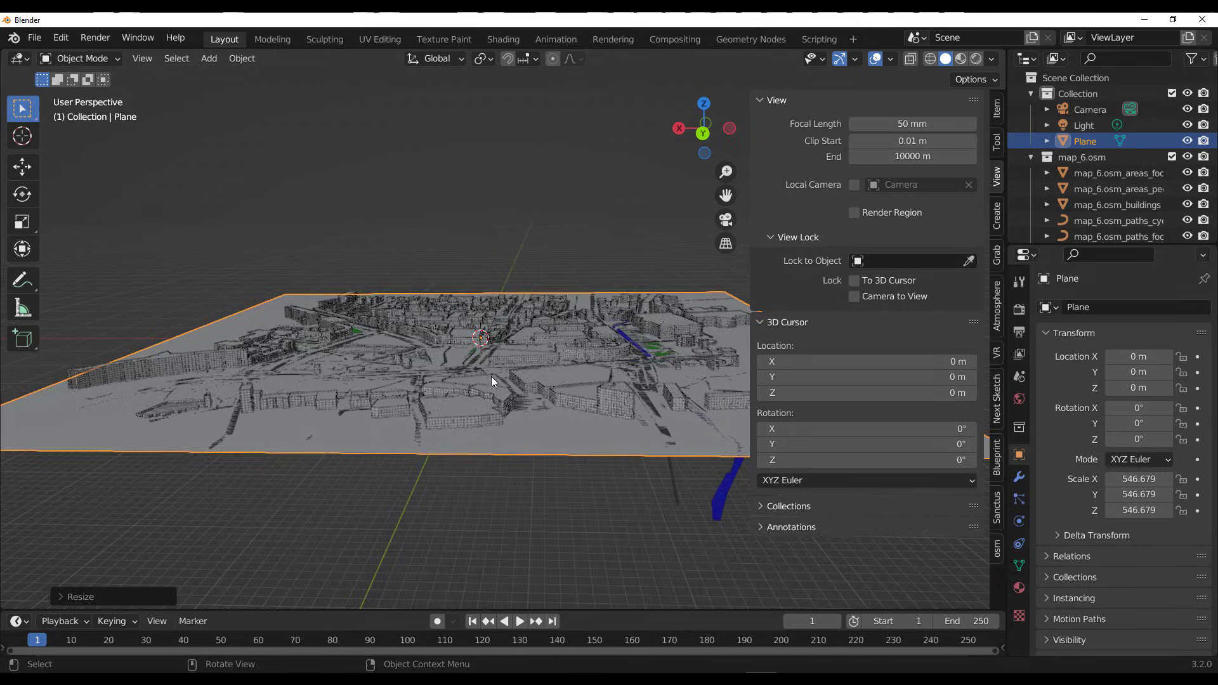
scroll(493, 401, up, 4)
scroll(493, 401, up, 6)
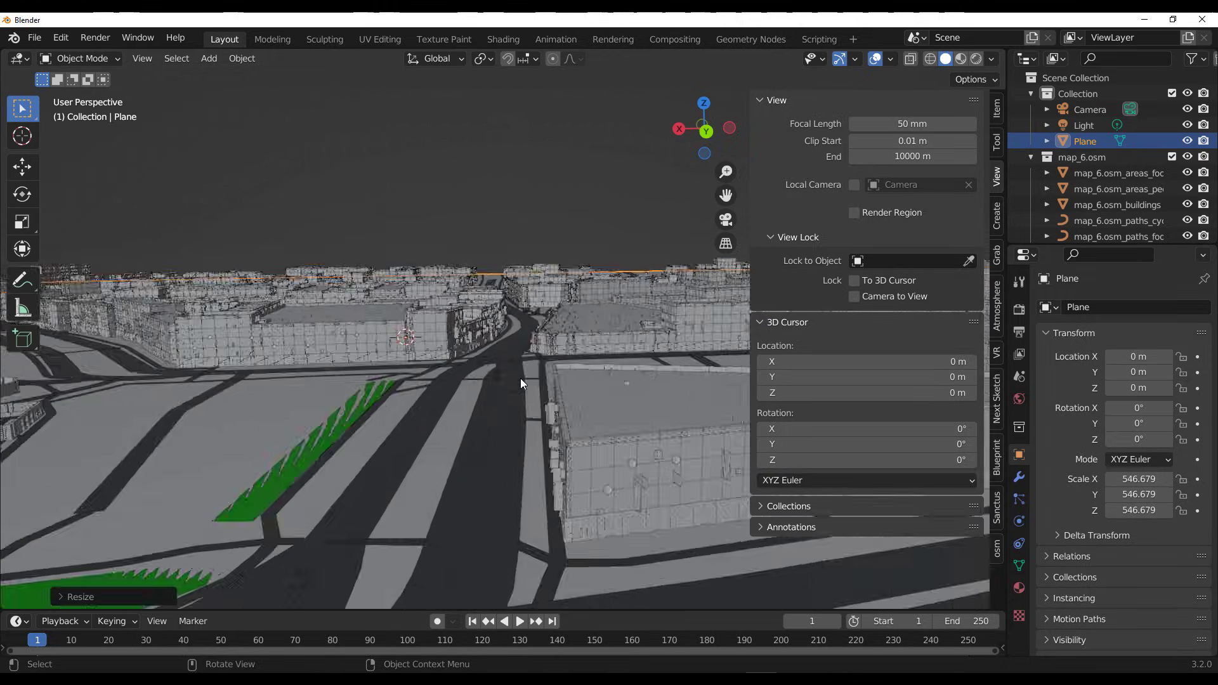
Enable Physical Atmosphere in the Atmosphere tab, adding a Starlight Sun
scroll(534, 378, up, 5)
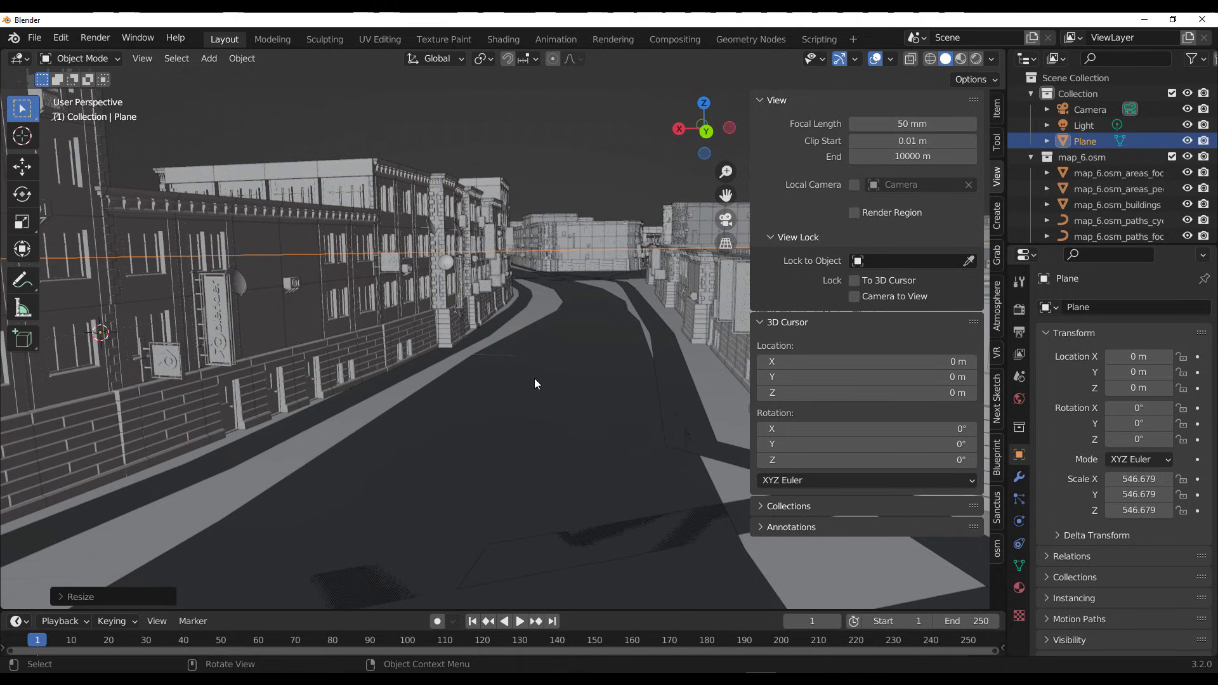
click(997, 325)
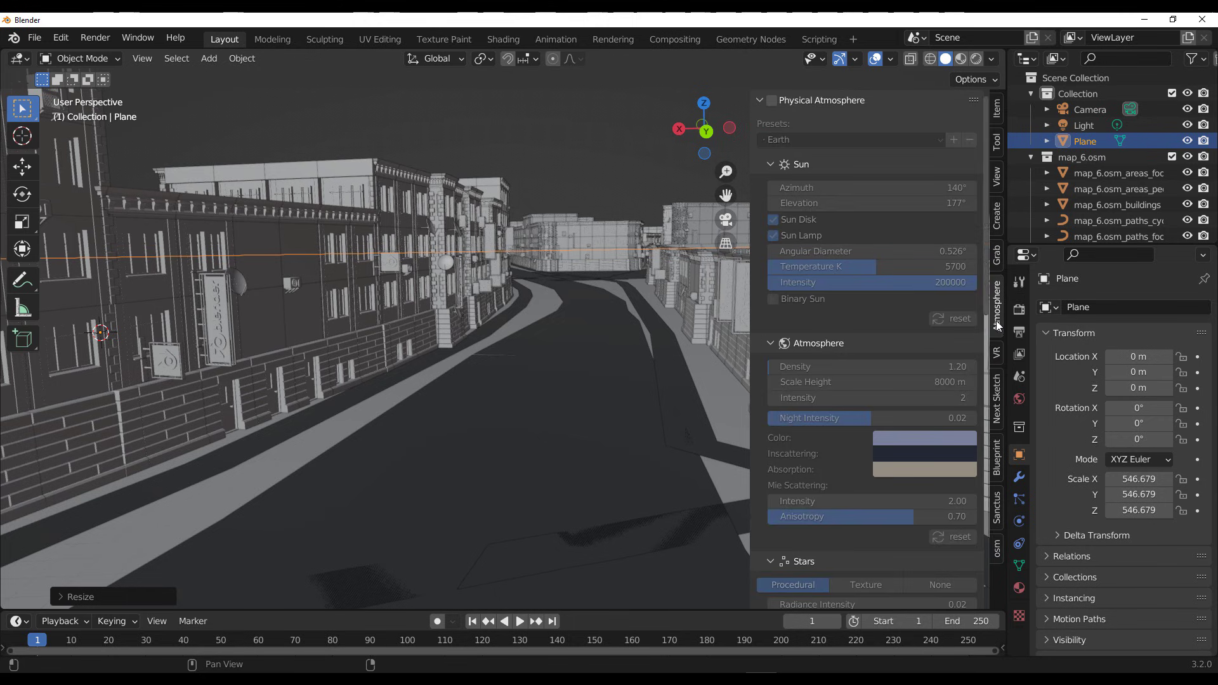
click(772, 100)
Switch the viewport to Rendered shading and view the sky-lit city from above
middle_drag(626, 309, 372, 334)
scroll(371, 334, down, 6)
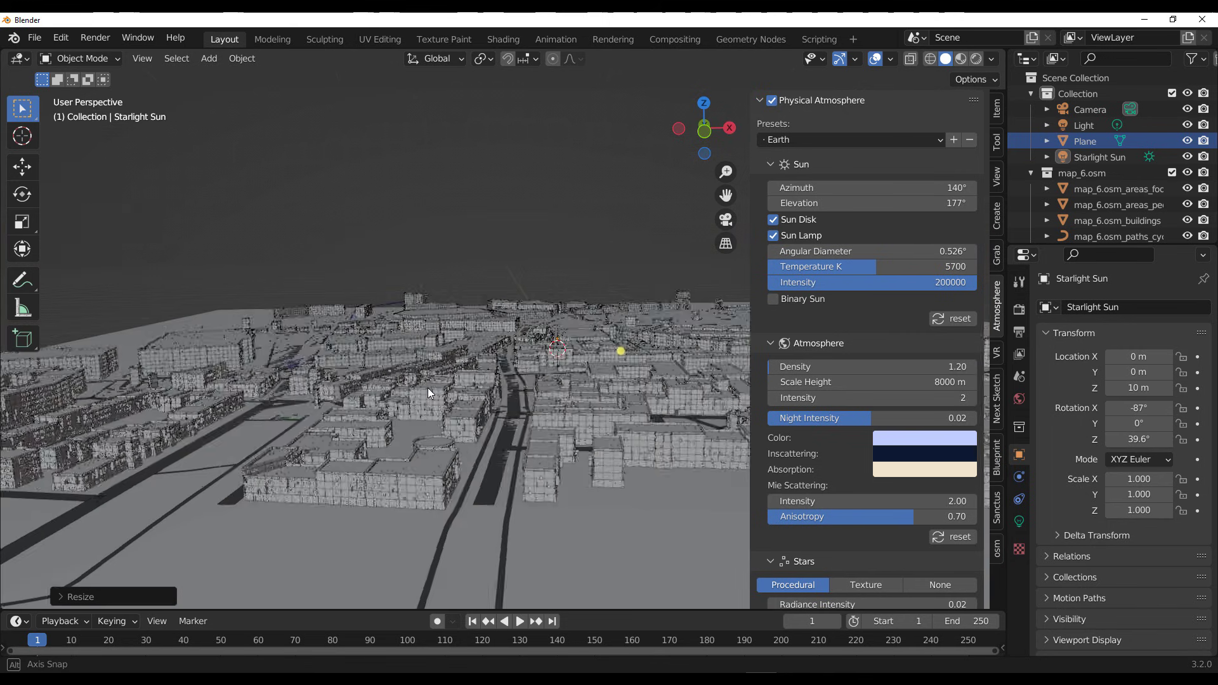
scroll(532, 388, up, 8)
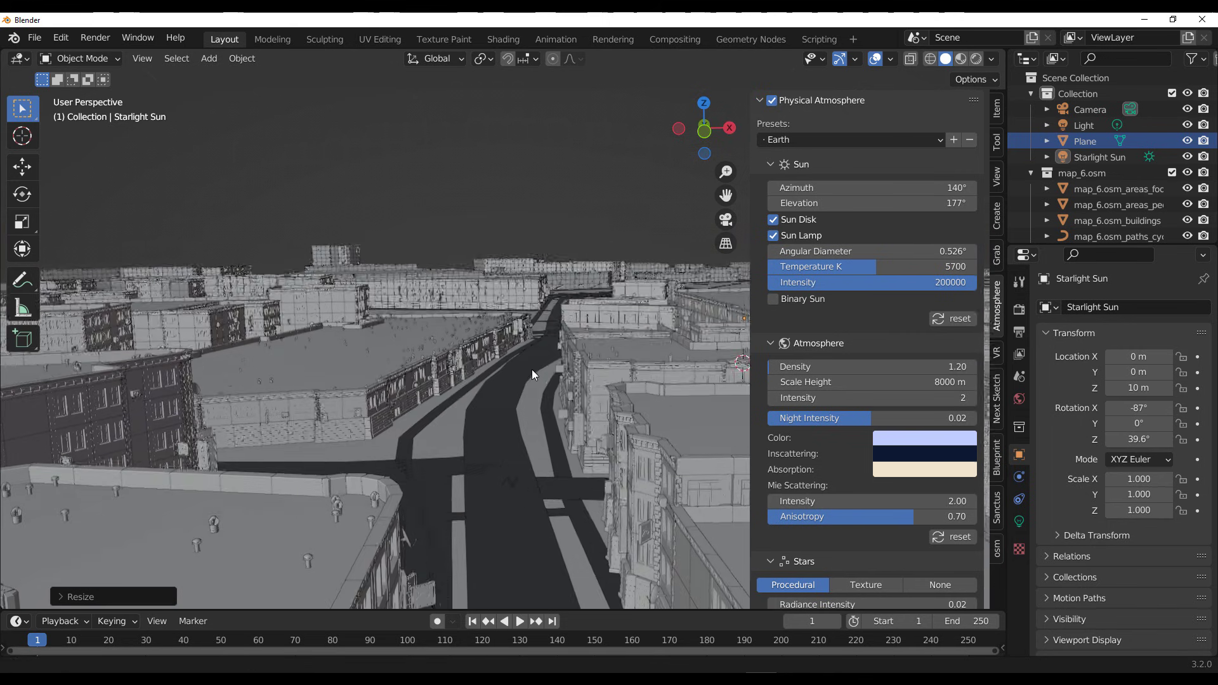
middle_drag(540, 398, 621, 368)
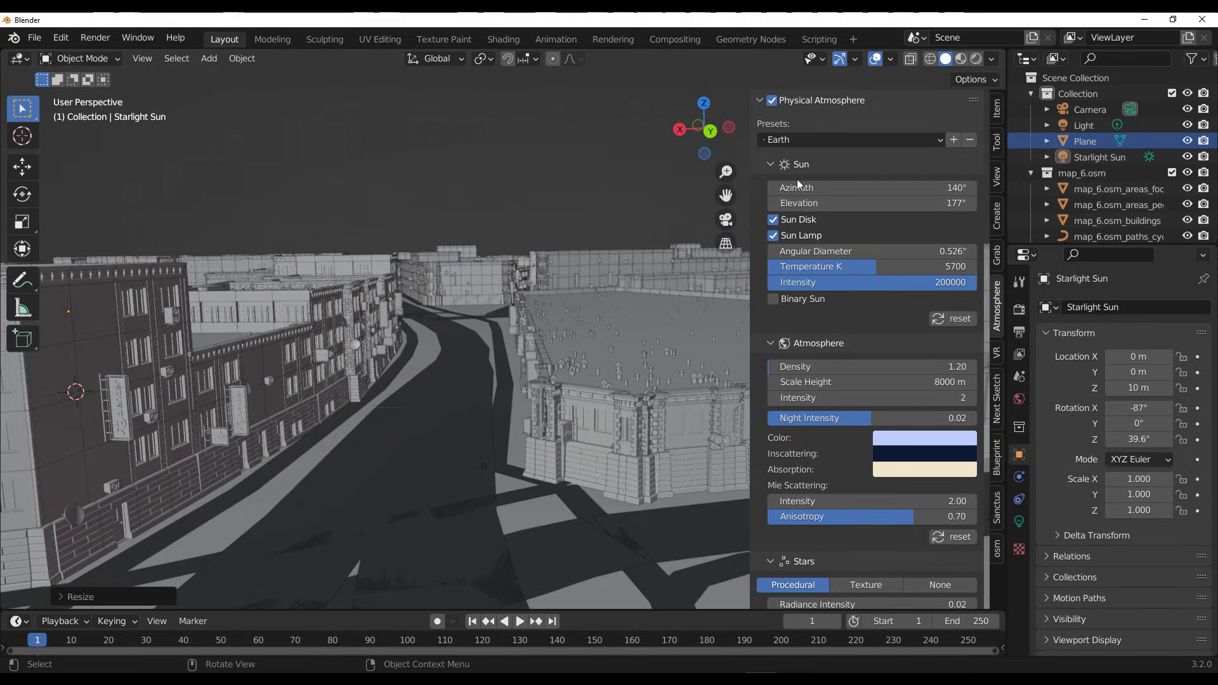
click(976, 59)
middle_drag(489, 403, 216, 390)
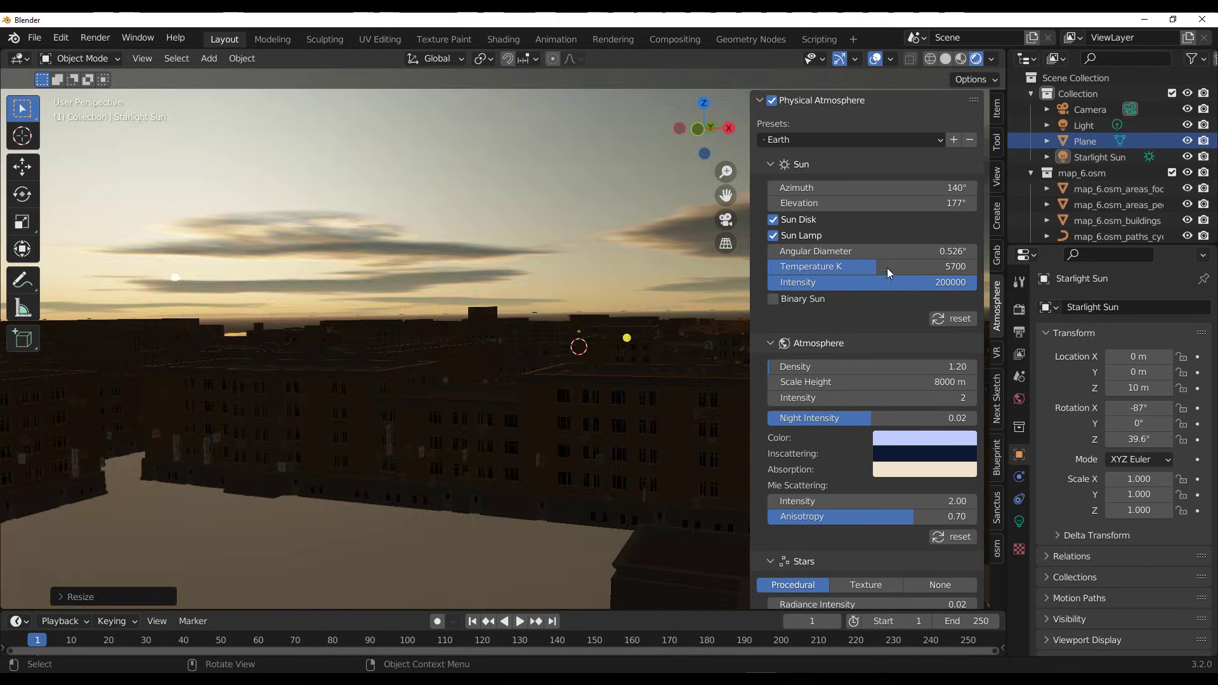
Drag the Physical Atmosphere sun elevation down from 177° to 173°
click(873, 203)
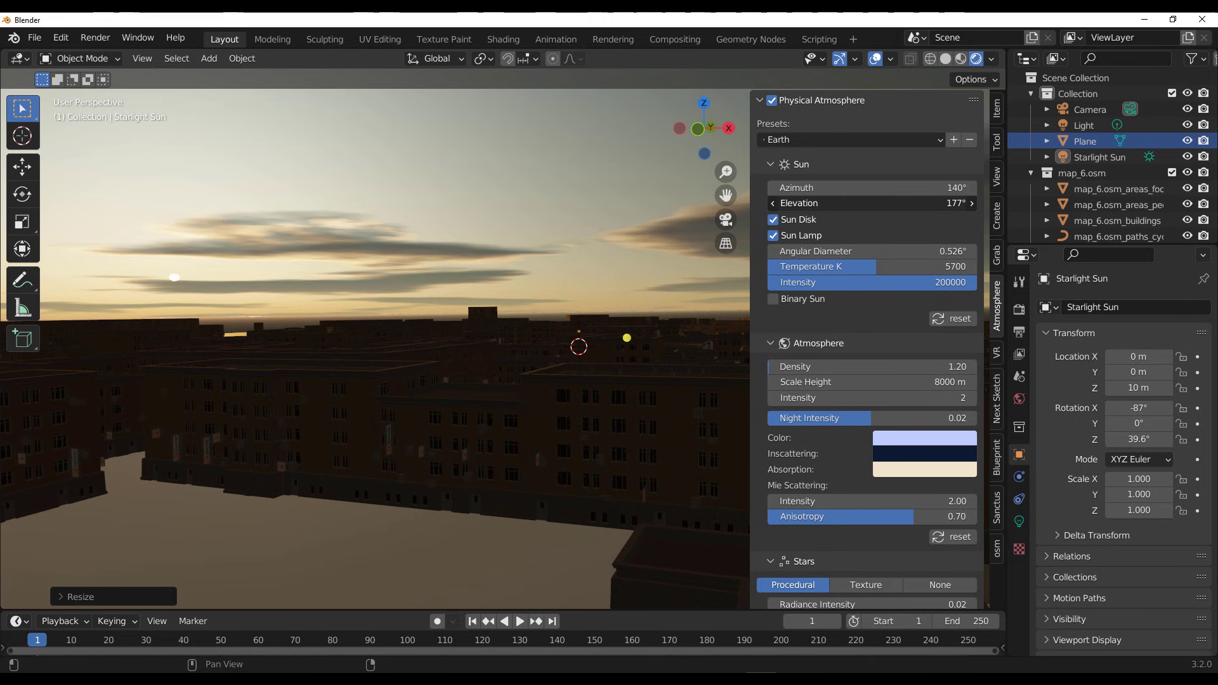
drag(872, 203, 873, 203)
middle_drag(444, 381, 465, 422)
scroll(474, 359, up, 8)
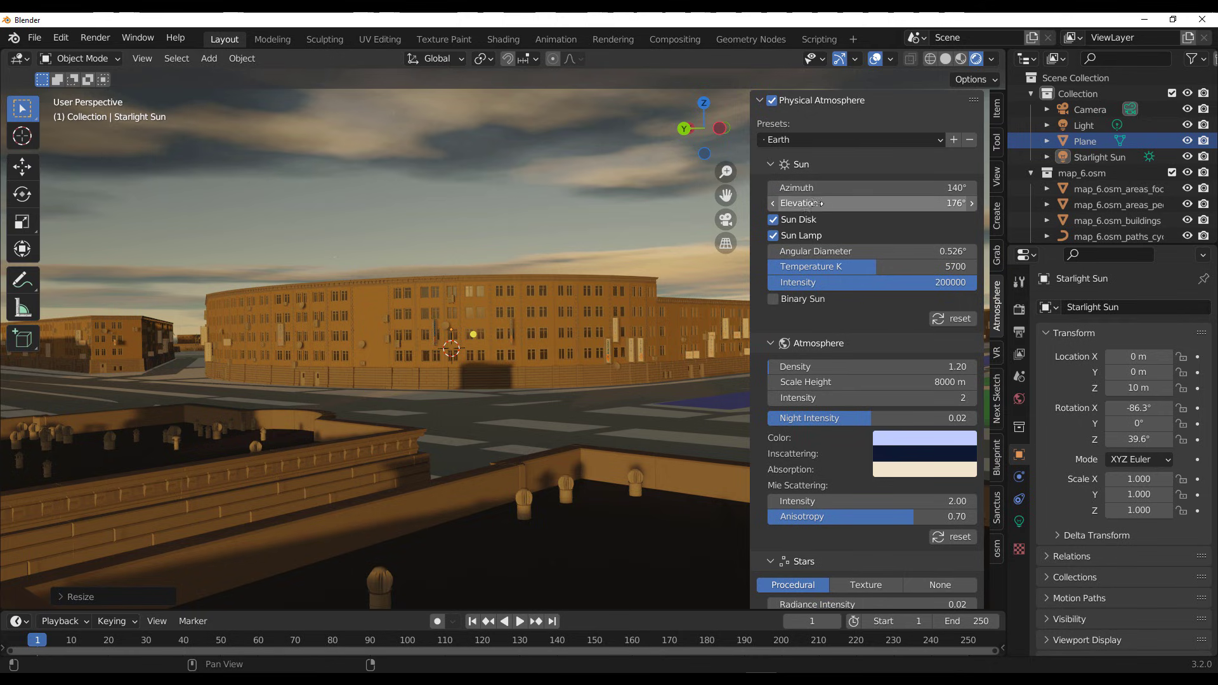
mouse_move(809, 203)
mouse_down()
mouse_move(823, 203)
mouse_move(812, 203)
mouse_up()
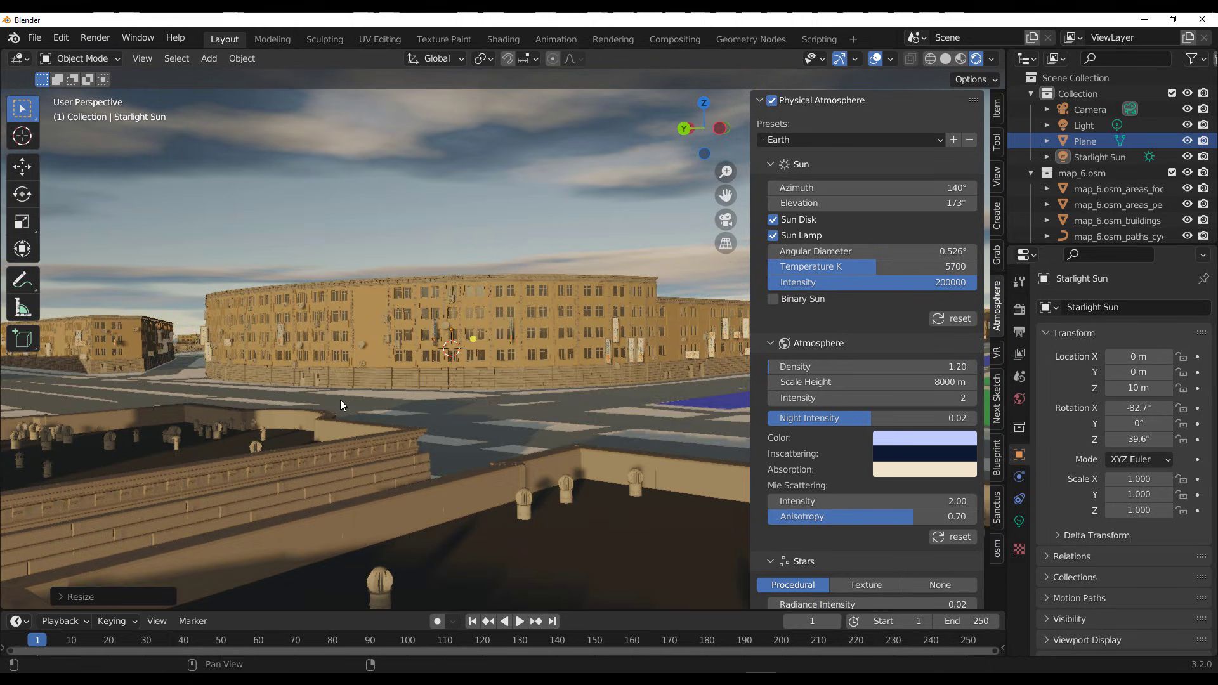
middle_drag(357, 402, 402, 400)
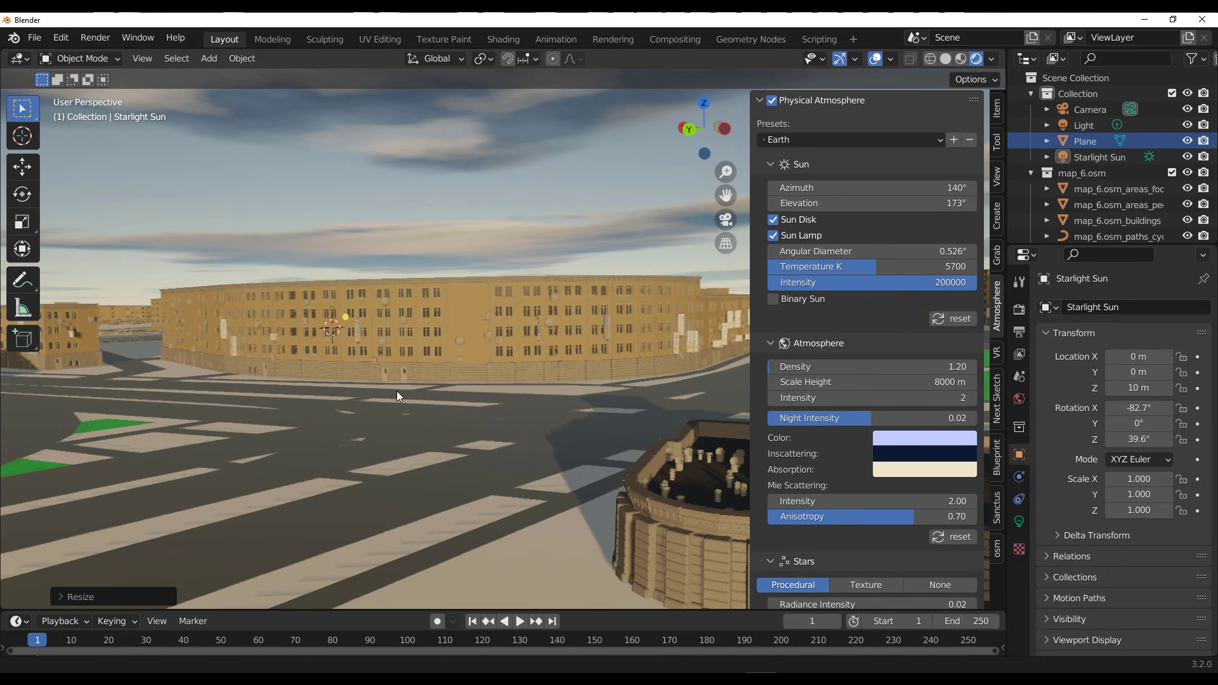
Select the primary roads, glance at the Sanctus tab, then return to Atmosphere settings
click(566, 439)
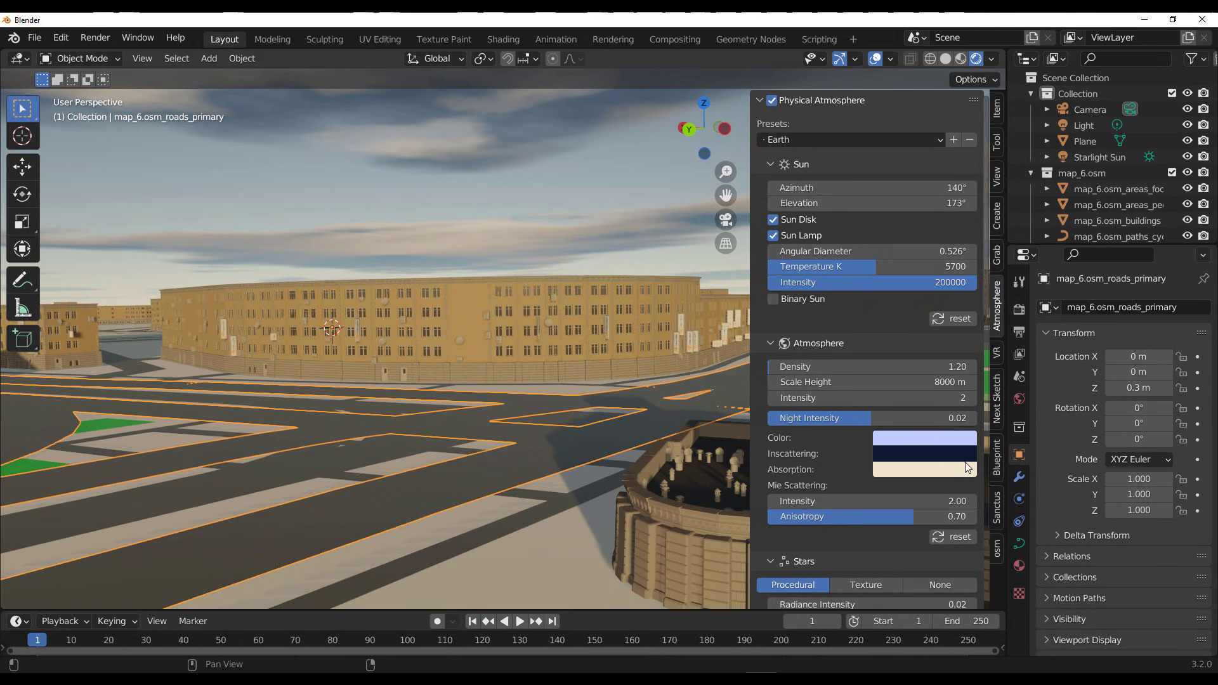
click(997, 508)
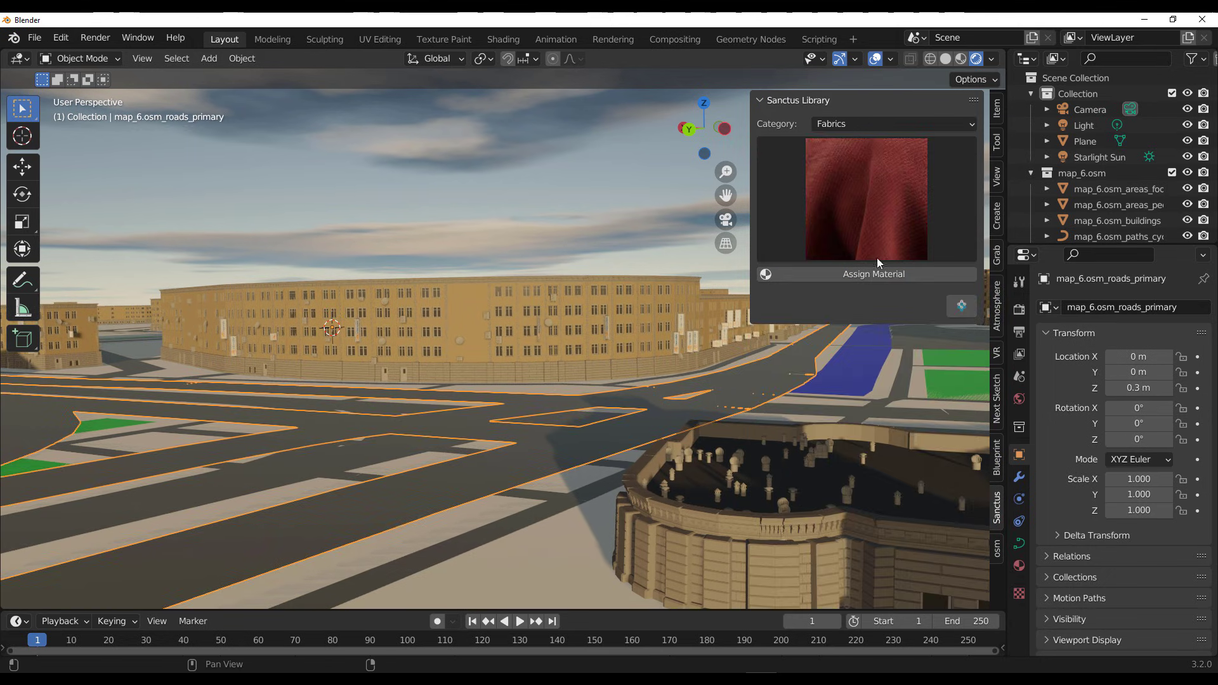
click(996, 290)
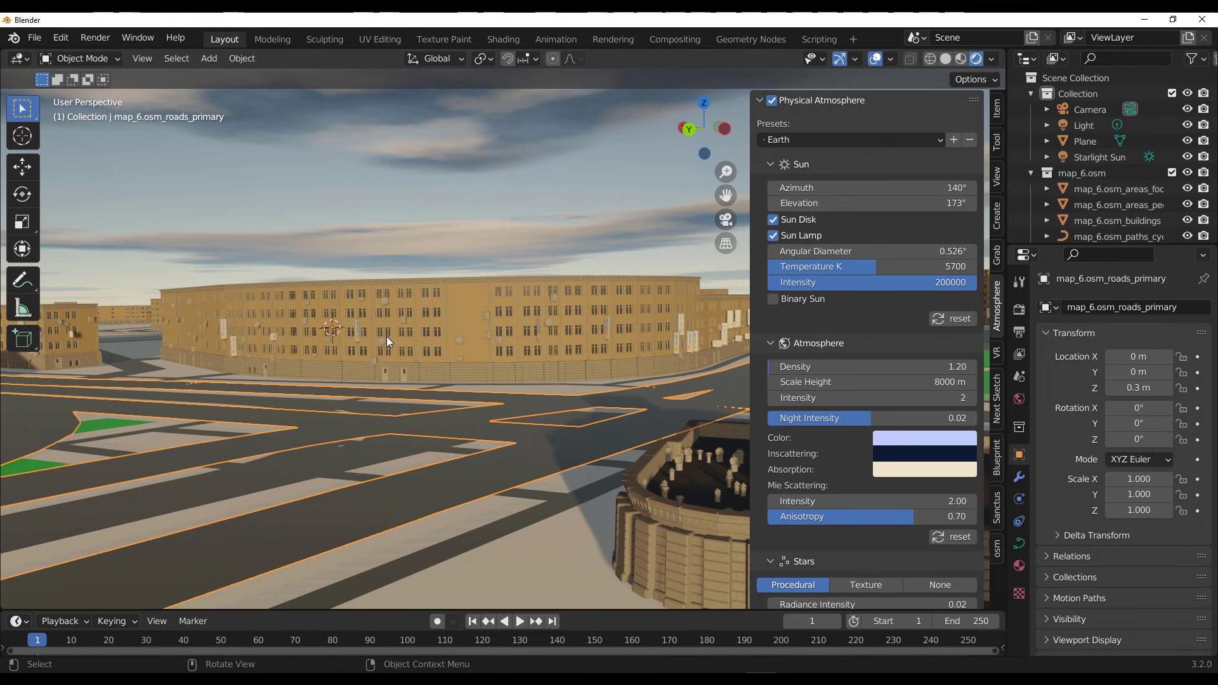
shift+middle_drag(387, 337, 466, 364)
scroll(502, 365, up, 3)
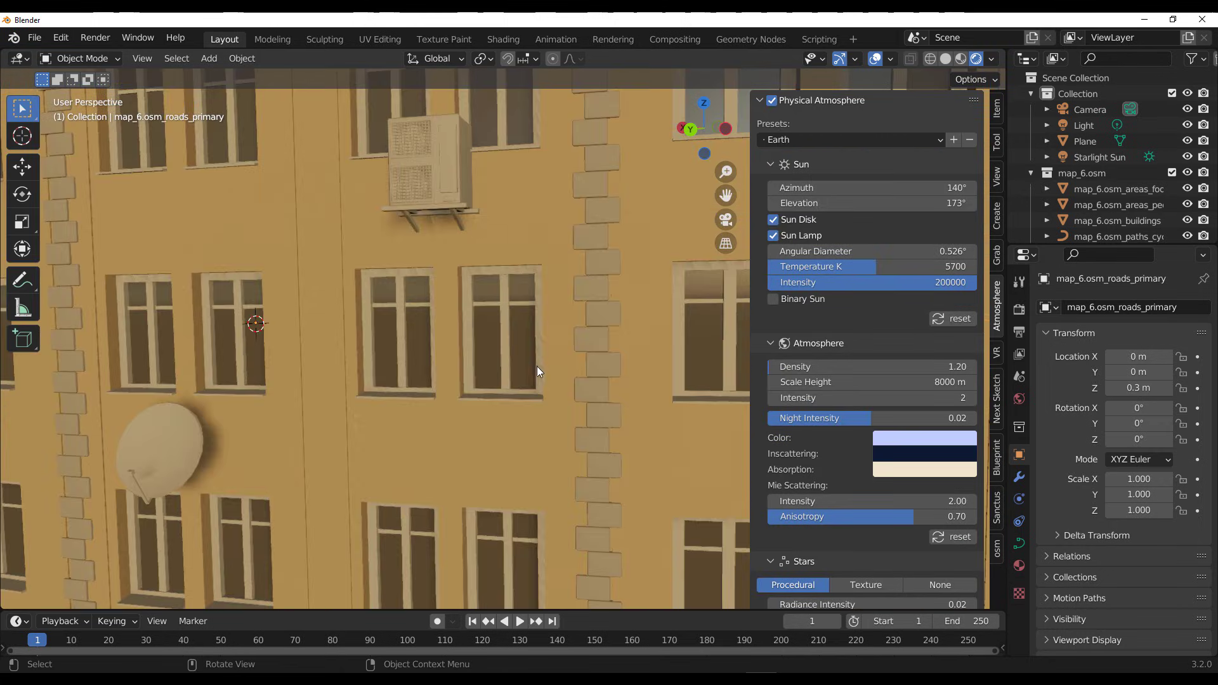
scroll(550, 365, up, 3)
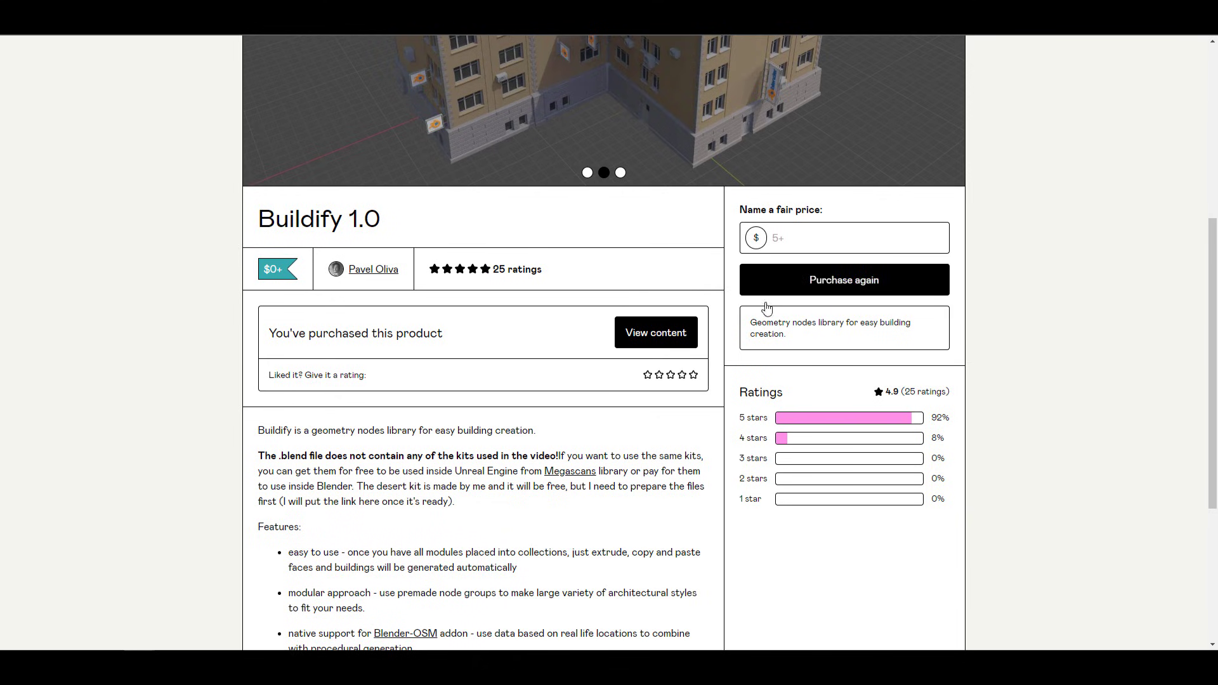
Browse the Buildify 1.0 page and go to the creator's Gumroad profile
scroll(645, 467, up, 3)
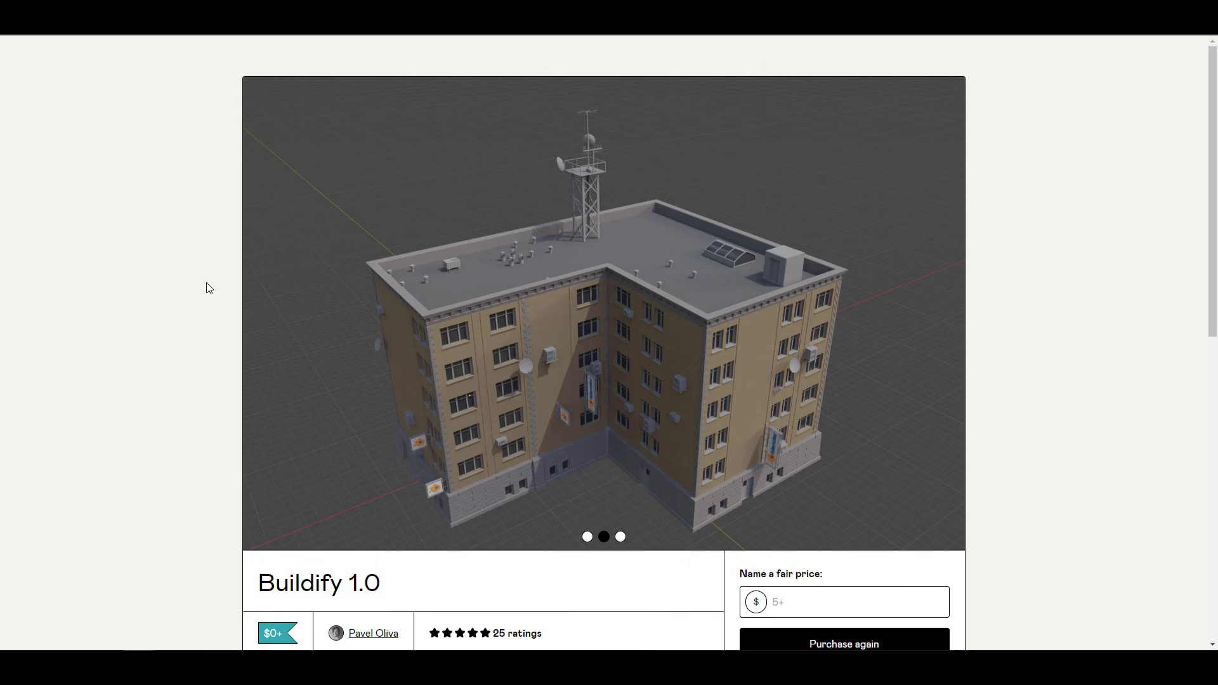
scroll(210, 311, down, 4)
click(382, 381)
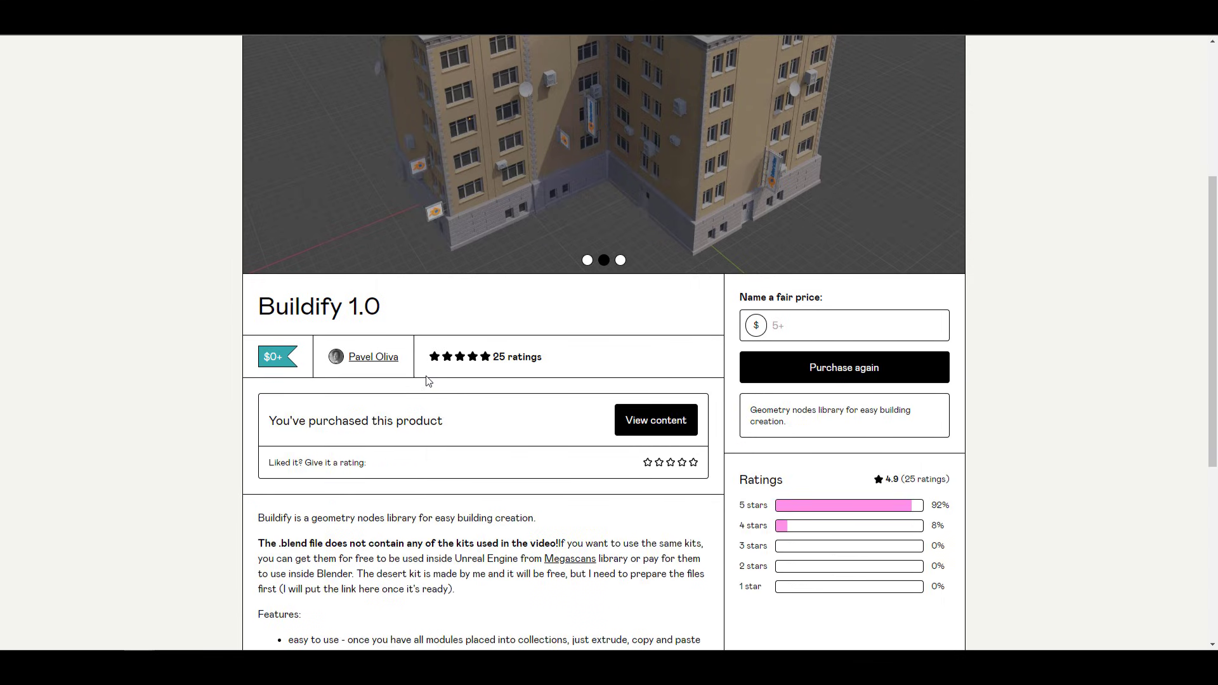
key(alt+Left)
scroll(561, 441, up, 4)
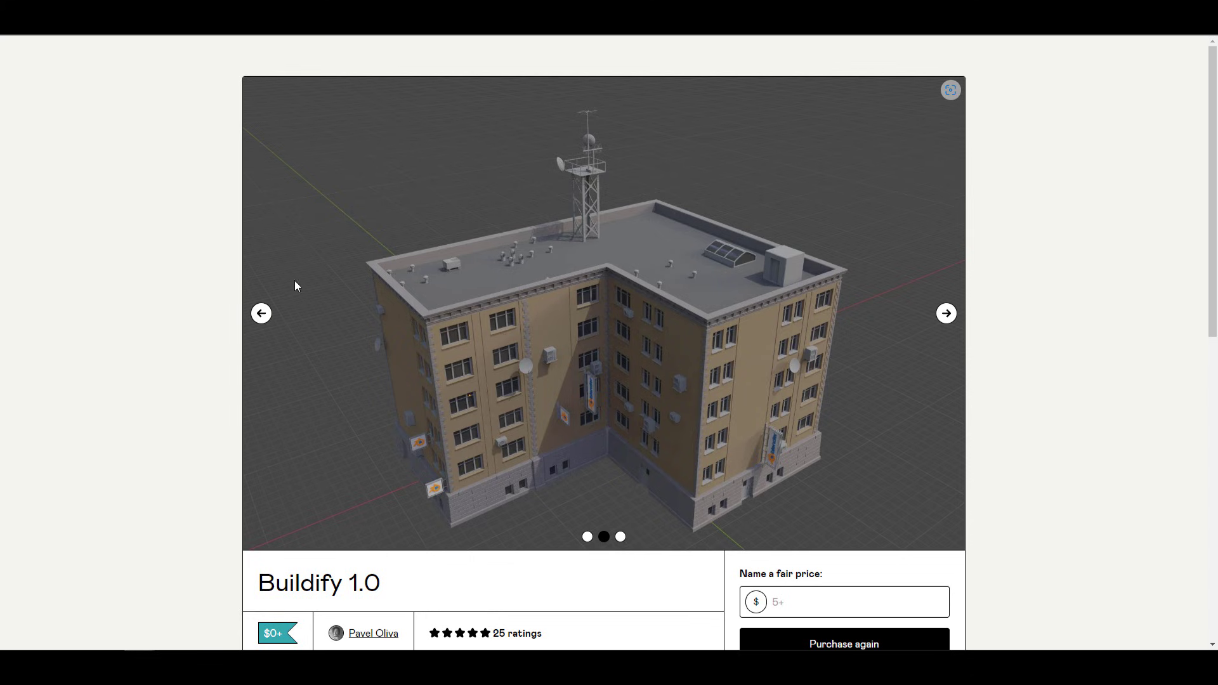
key(alt+Right)
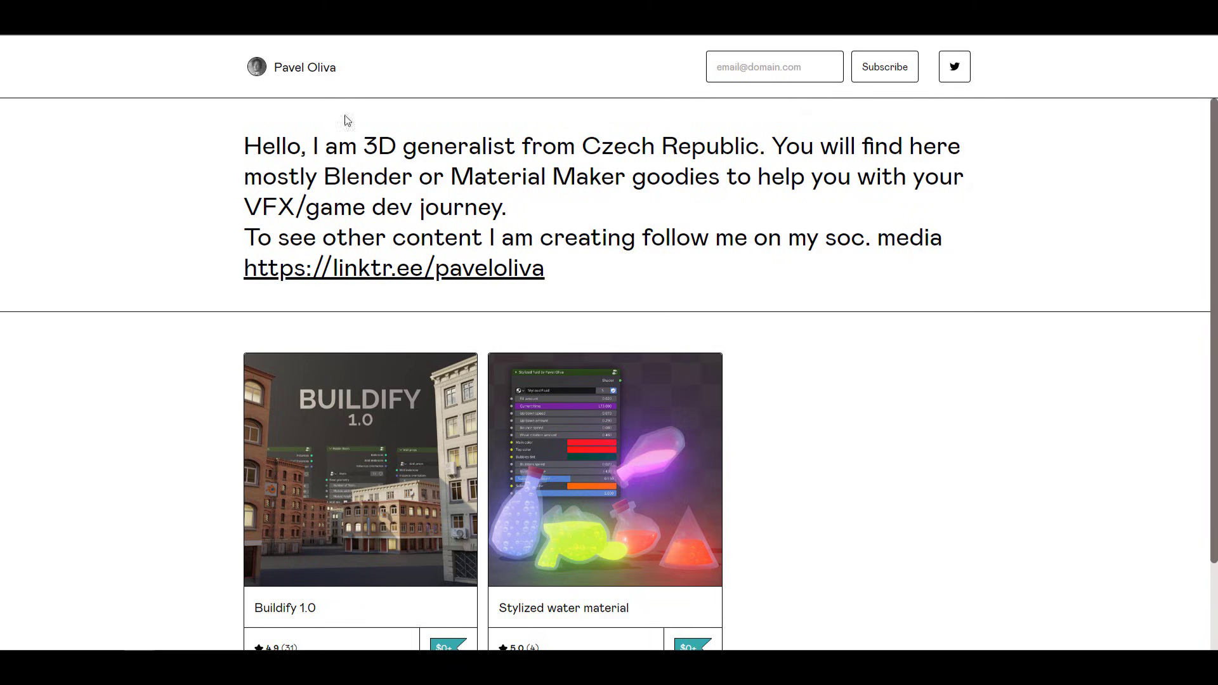
scroll(963, 489, down, 2)
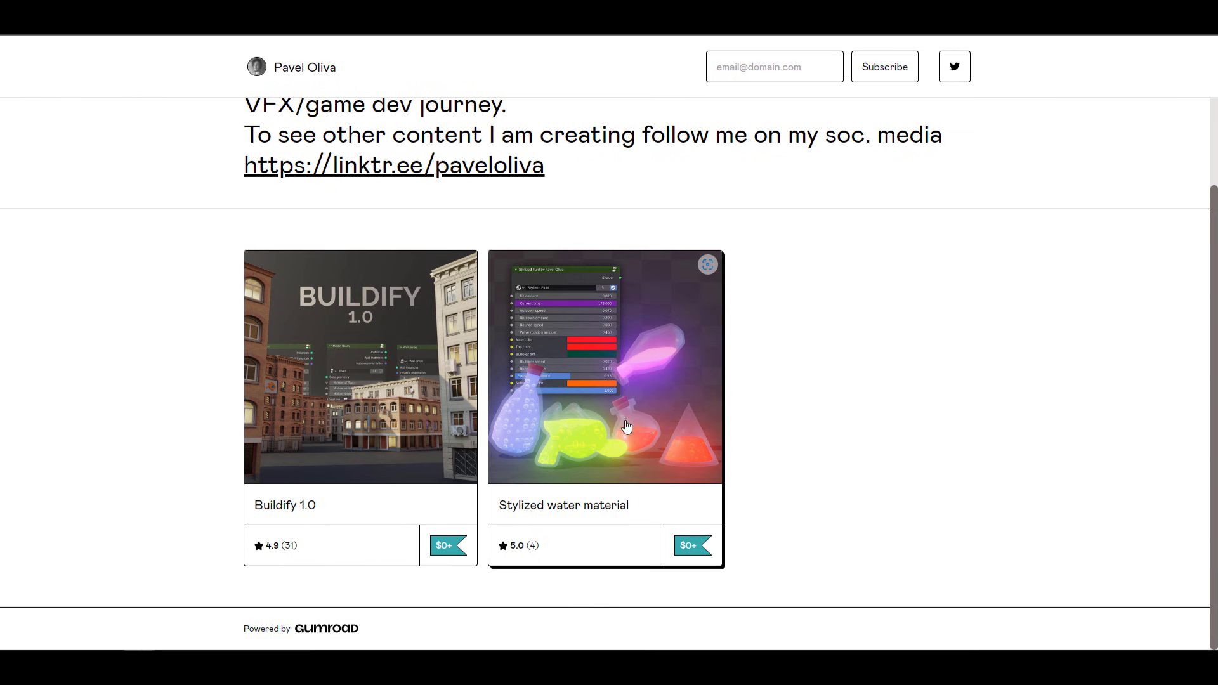
Open the blender-osm: OpenStreetMap and Terrain for Blender product page
click(209, 36)
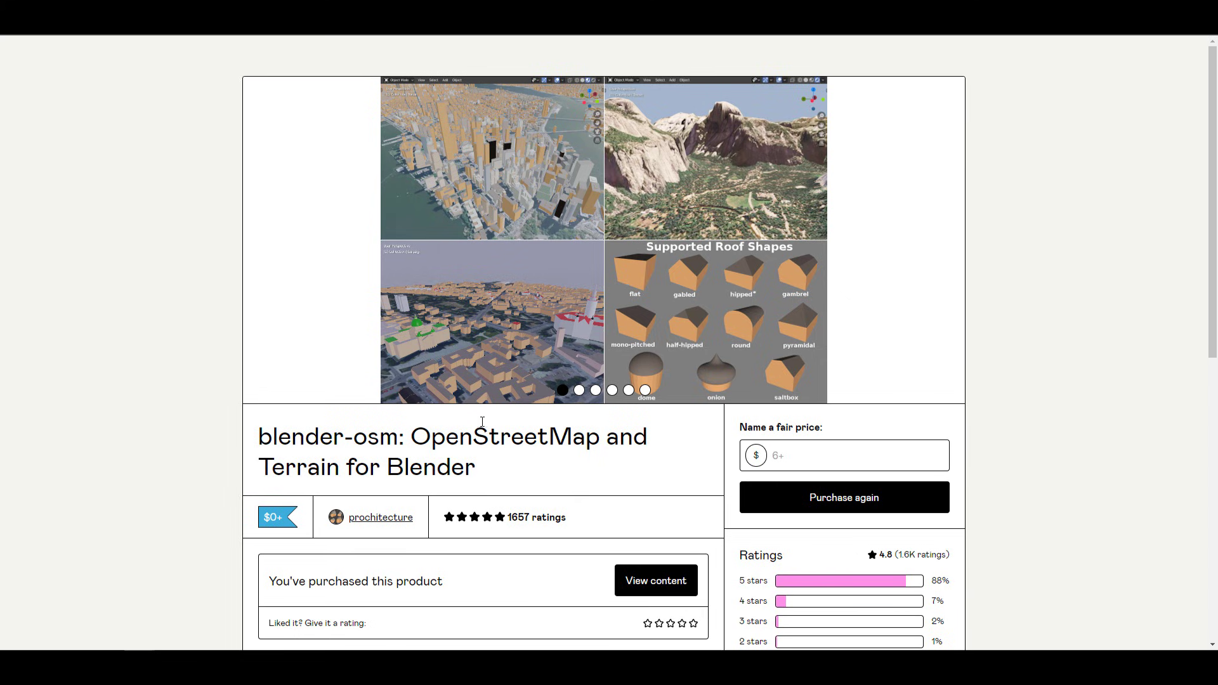
scroll(482, 422, down, 5)
scroll(487, 425, up, 5)
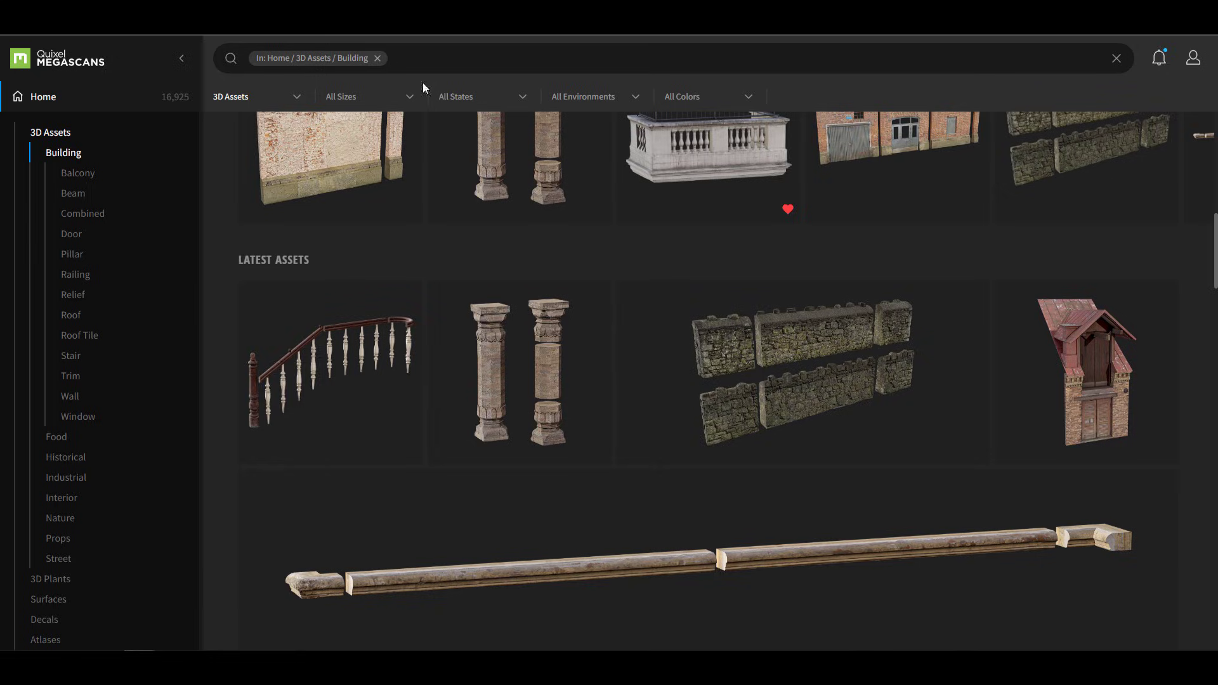
Scroll the Building 3D assets page to the categories grid (Balcony, Pillar, Roof, Wall)
scroll(553, 353, up, 10)
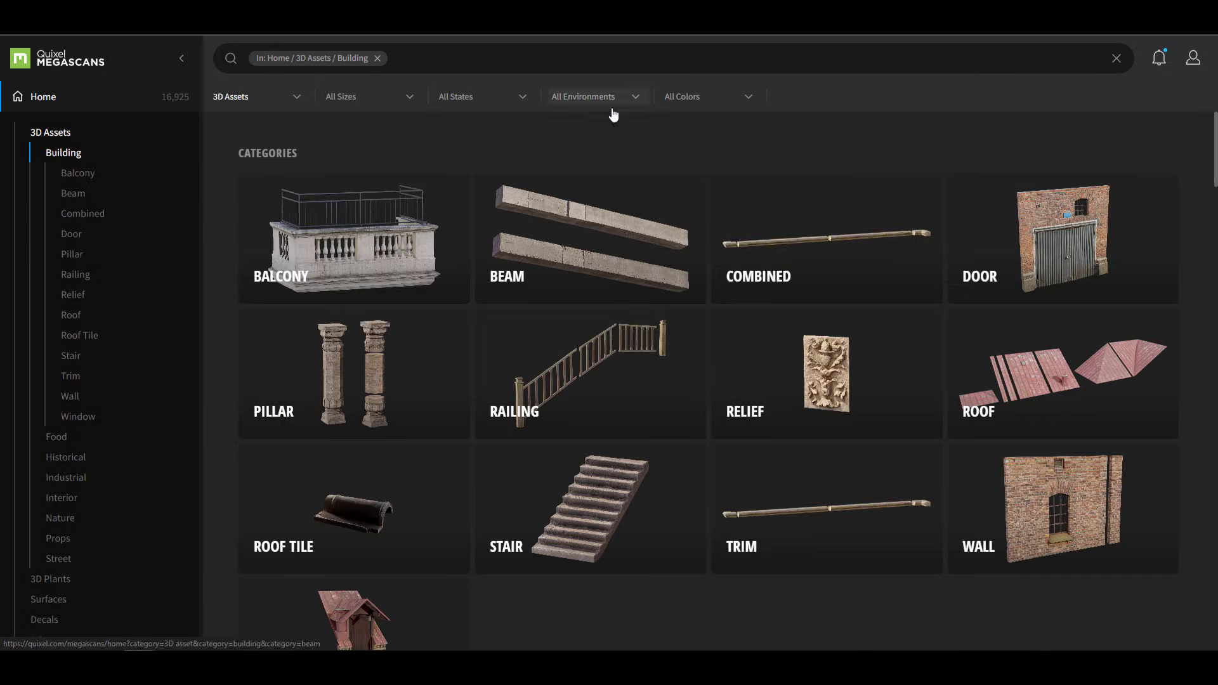